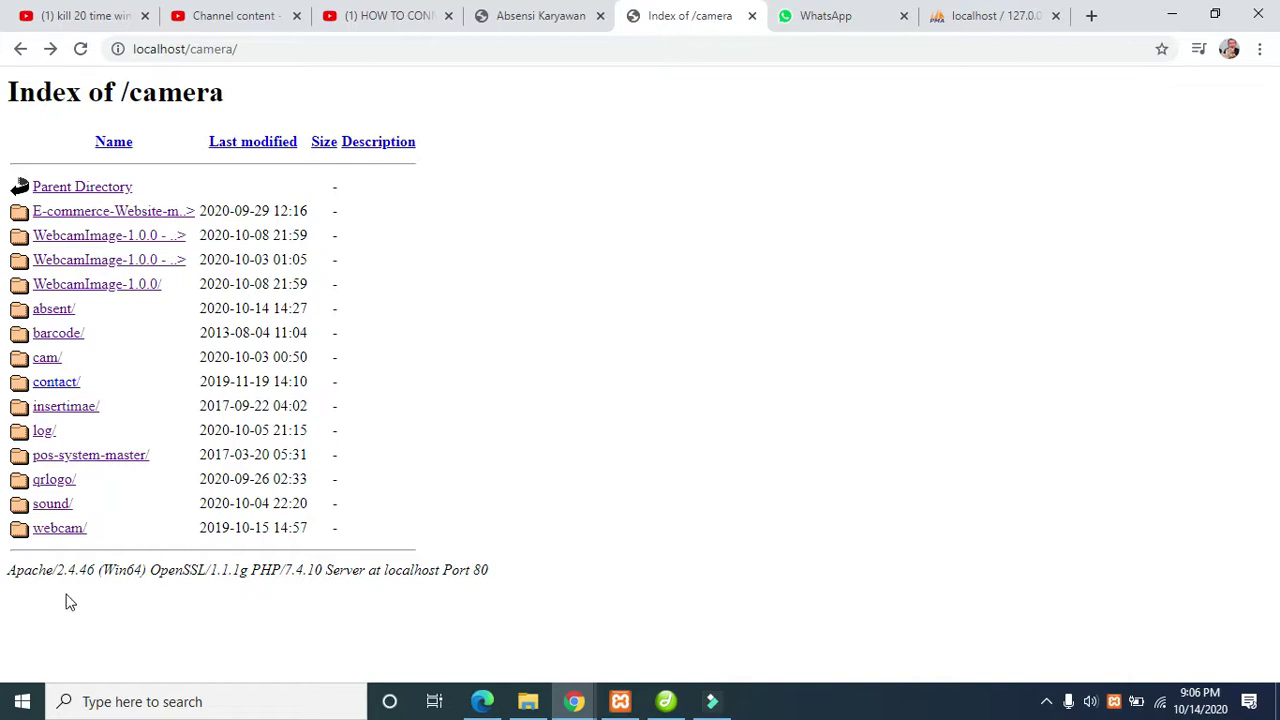
# Browse log/ and qrlogi/, preview the q/ scanner page, then open qradmin's Ms Users list.
pyautogui.click(46, 436)
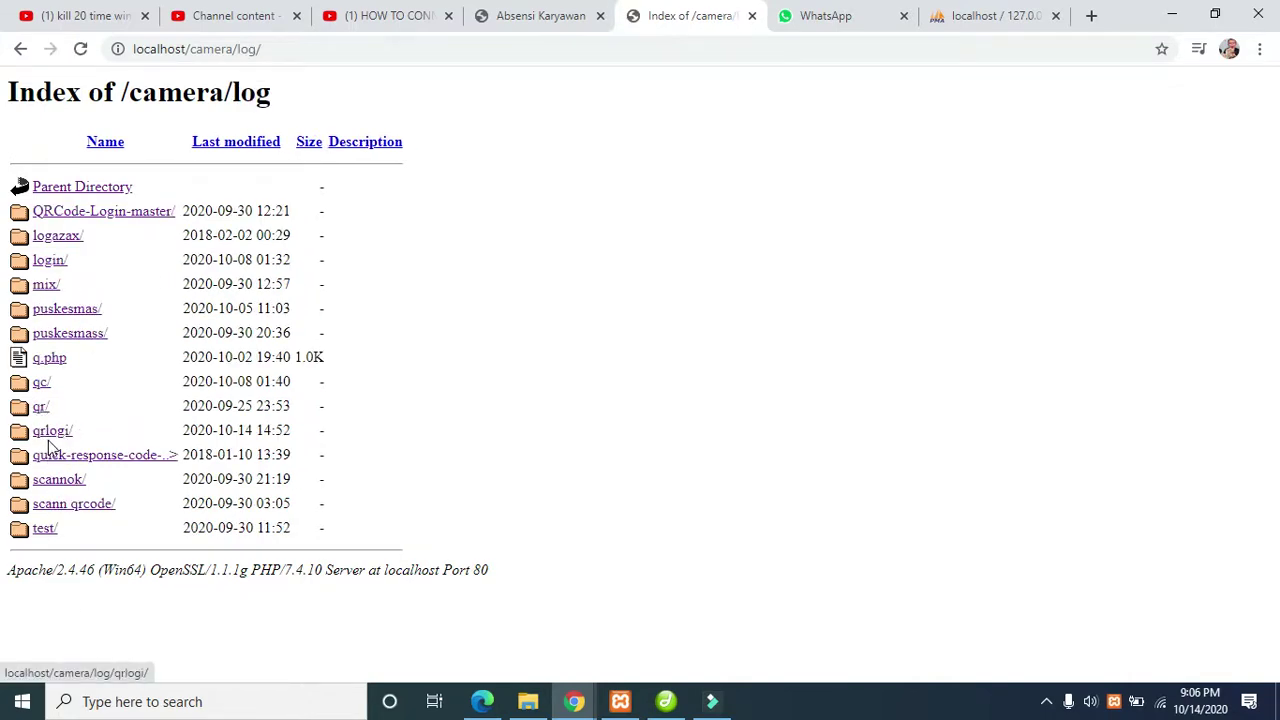
pyautogui.click(52, 432)
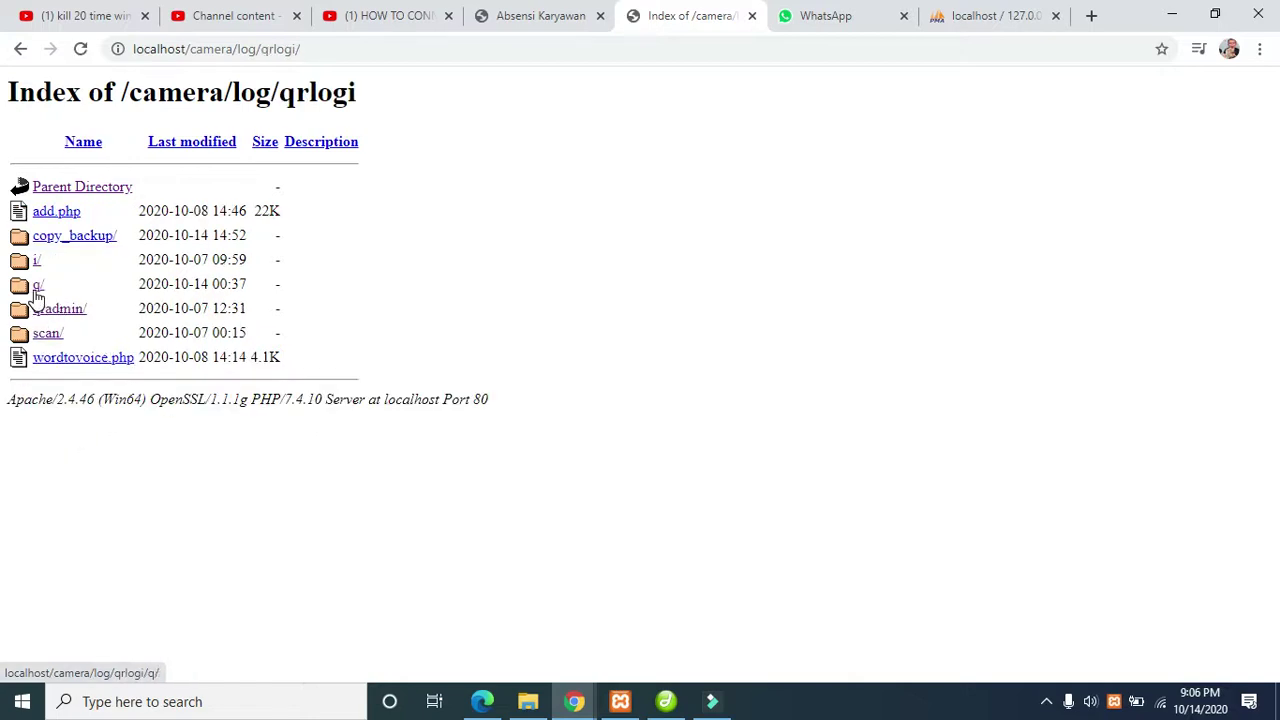
pyautogui.click(37, 286)
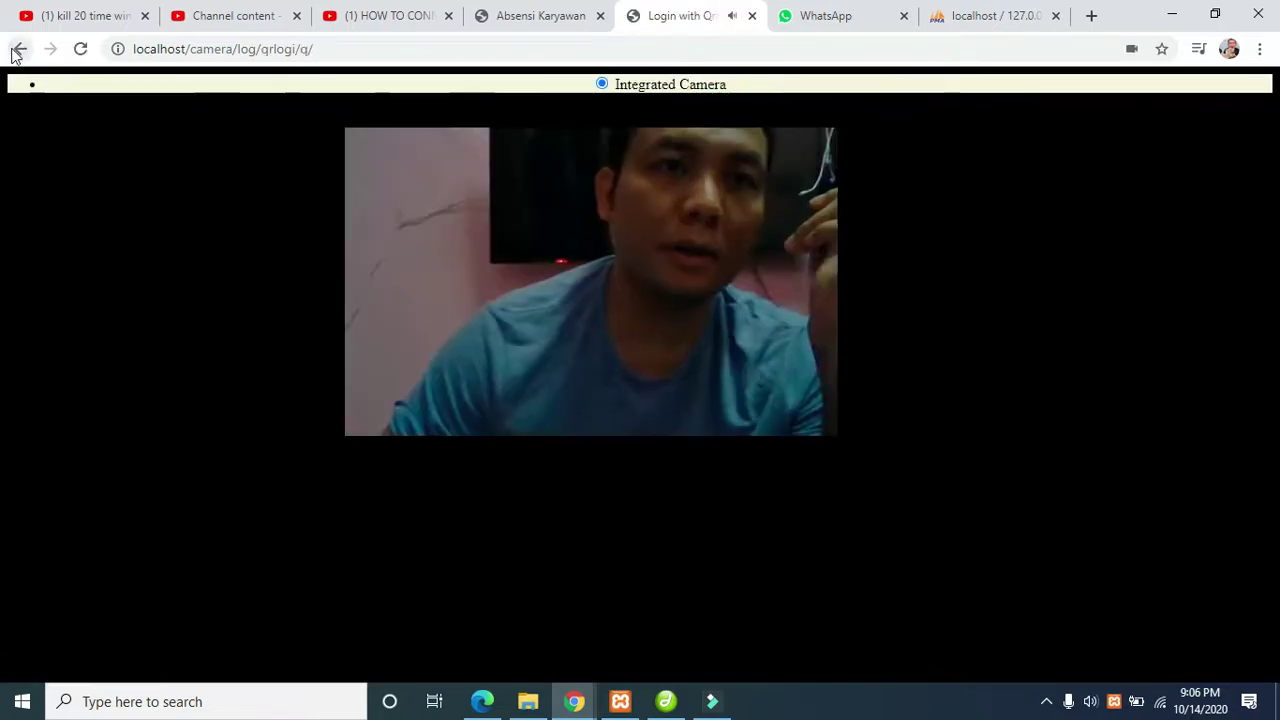
pyautogui.click(18, 48)
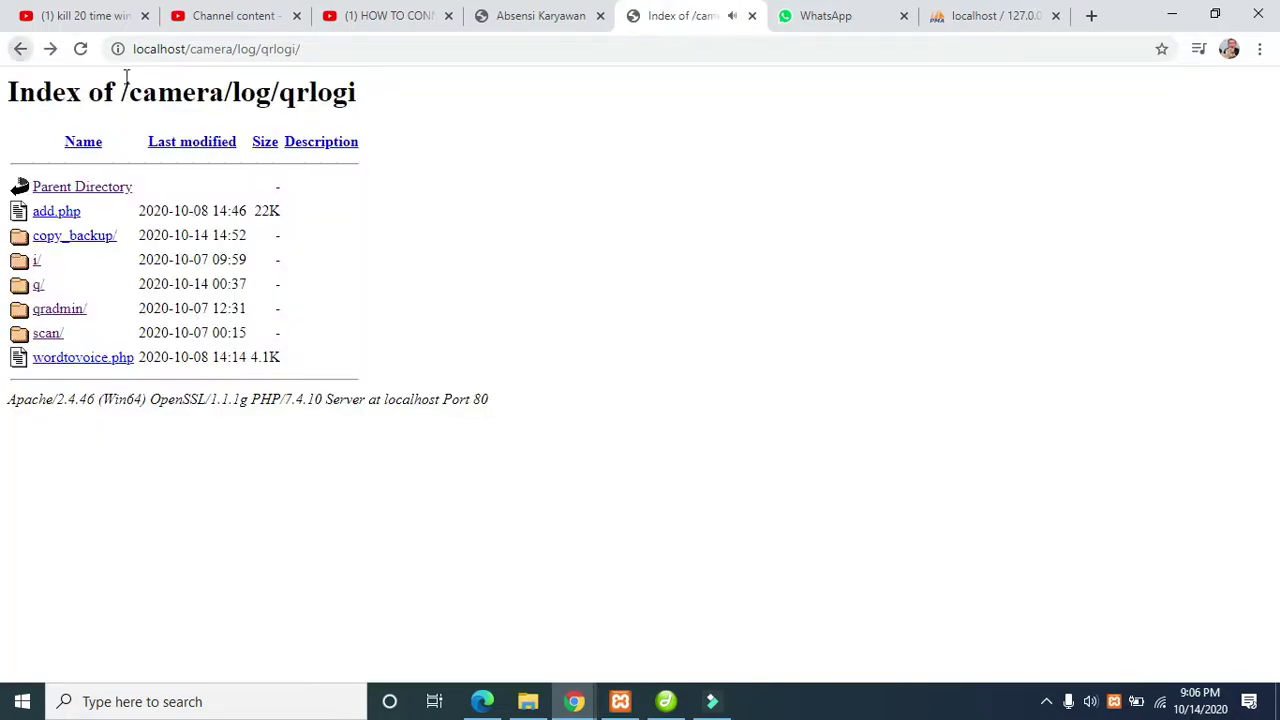
pyautogui.click(70, 318)
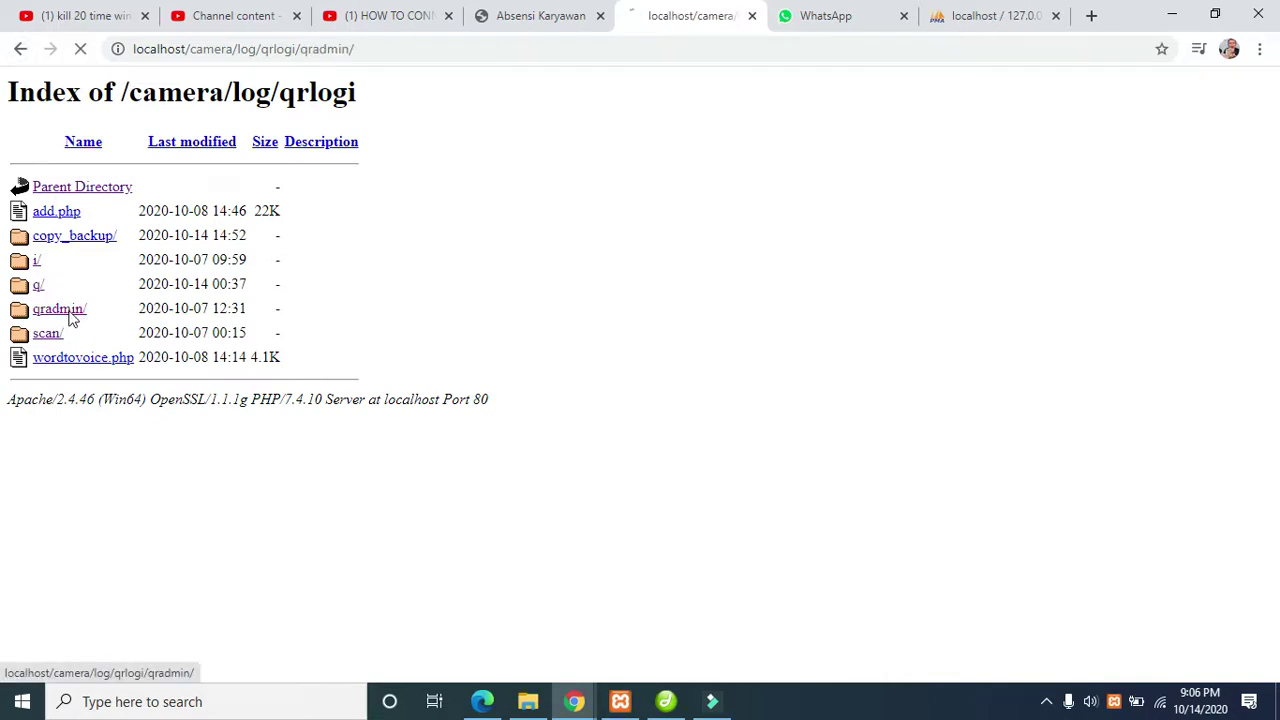
# Scroll through the qradmin user list, then return to the qrlogi folder listing.
pyautogui.scroll(-3, 440, 341)
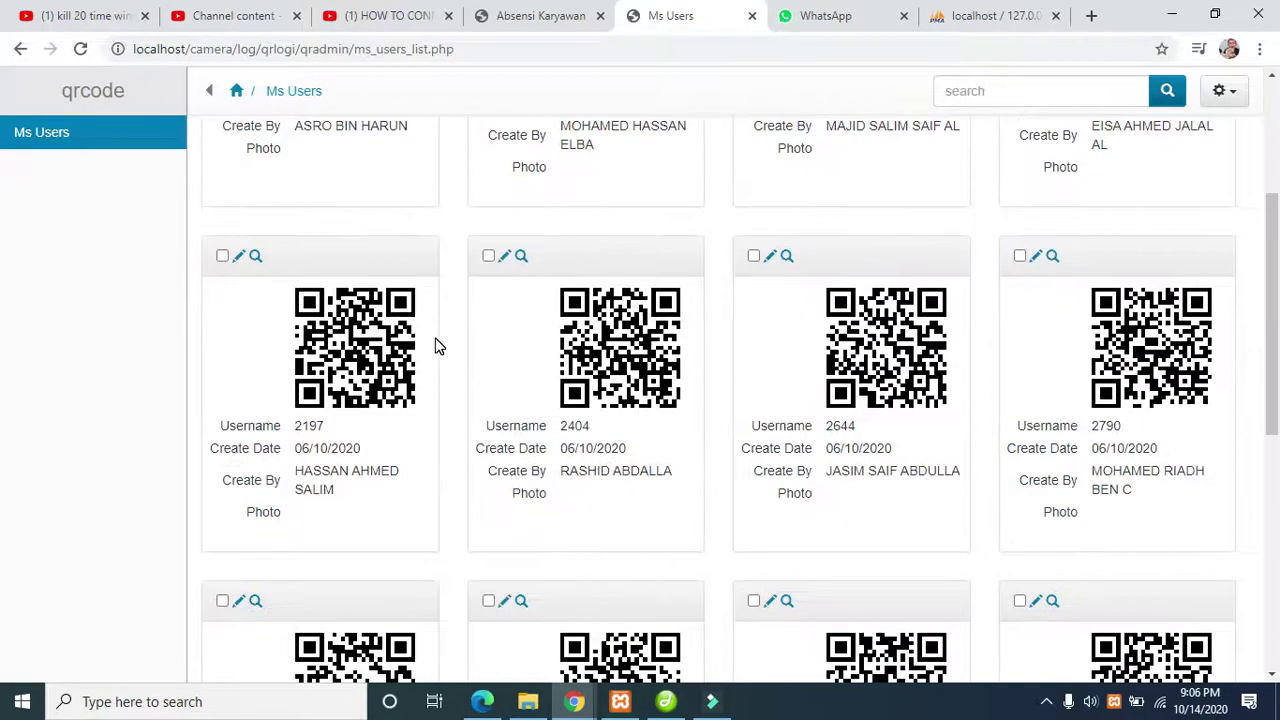
pyautogui.scroll(3, 440, 360)
pyautogui.click(20, 48)
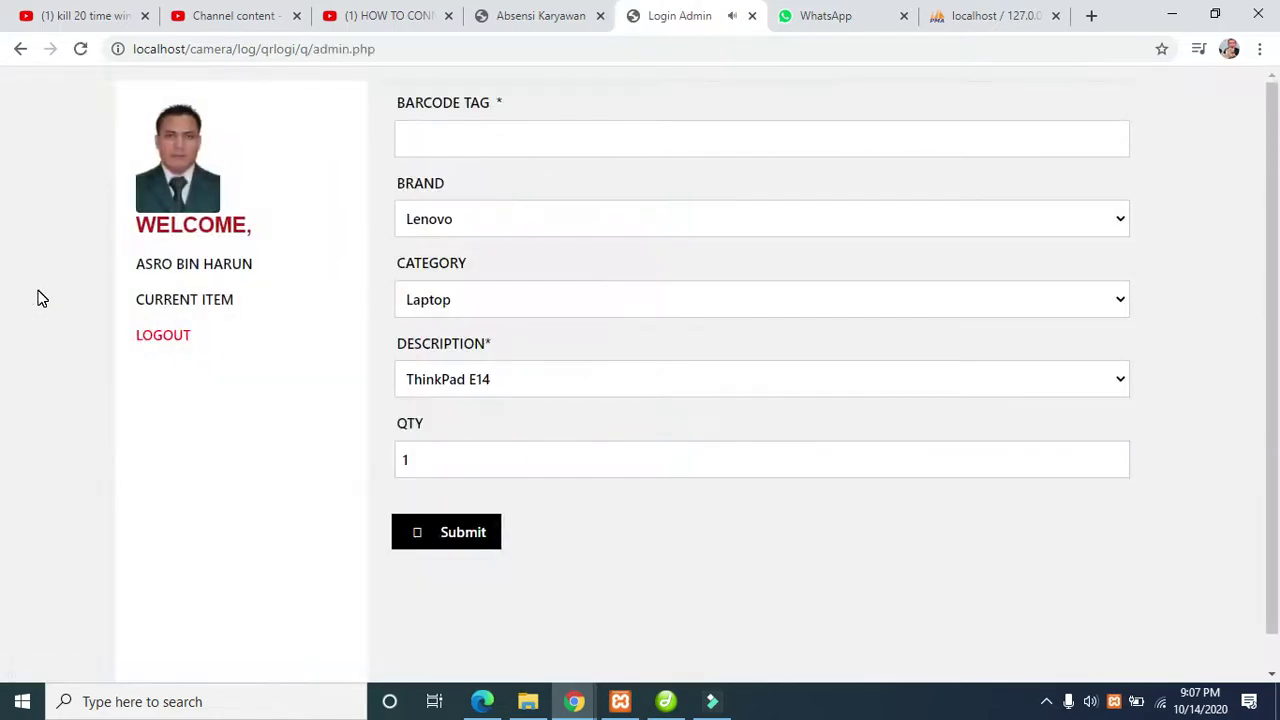
# Enter the barcode tag ssssssss and submit the Lenovo ThinkPad E14 item.
pyautogui.click(486, 144)
pyautogui.write('a')
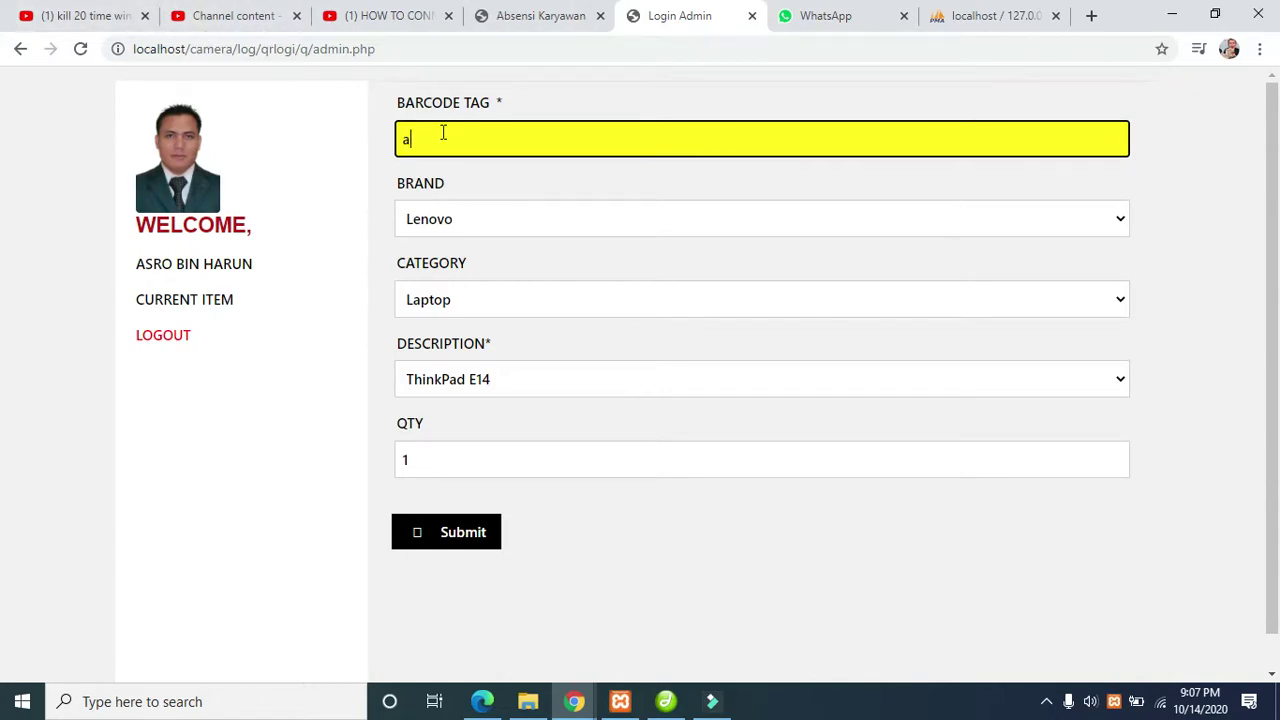
pyautogui.write('ssssssss')
pyautogui.click(460, 545)
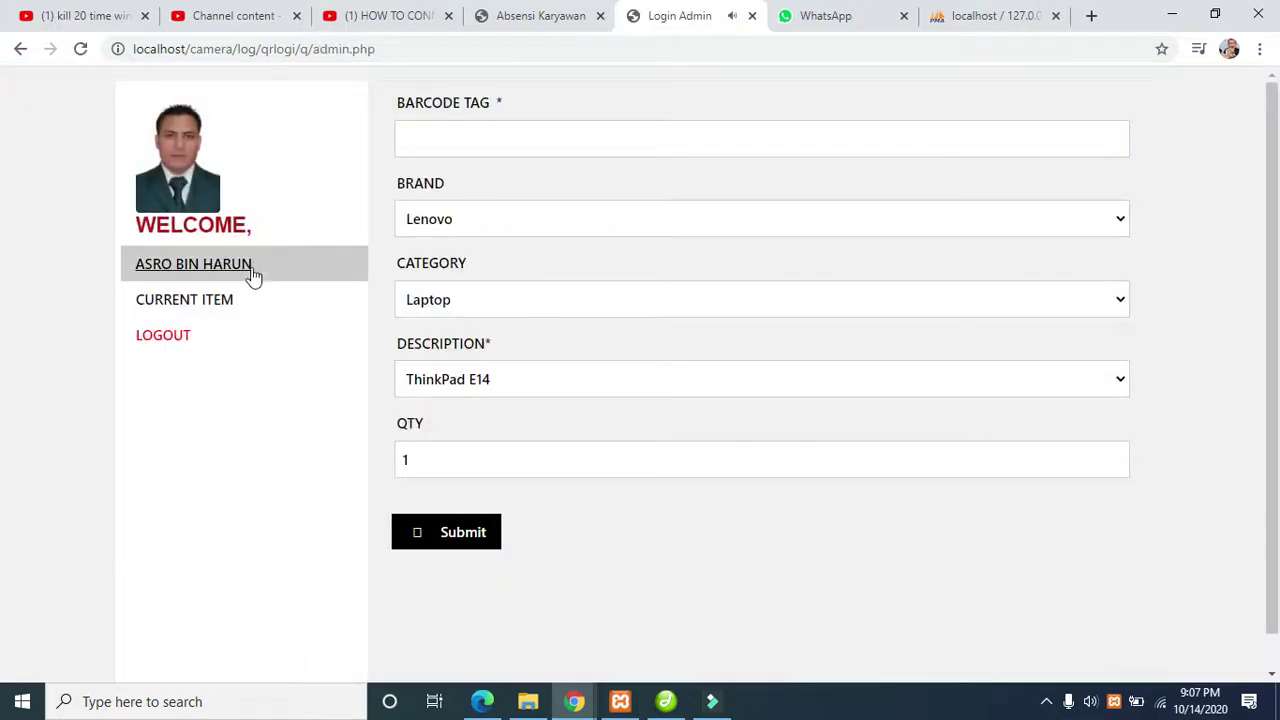
# Delete the first entry from the current item list and return to the entry form.
pyautogui.click(209, 311)
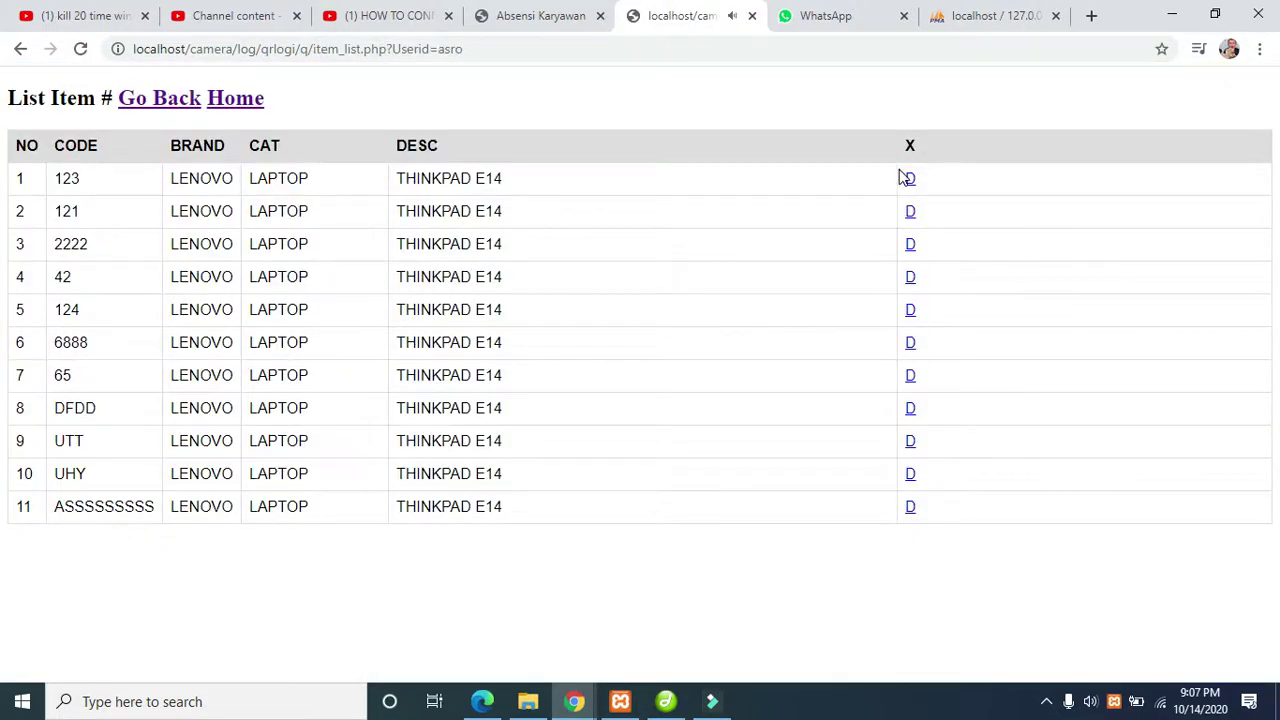
pyautogui.click(908, 178)
pyautogui.click(735, 154)
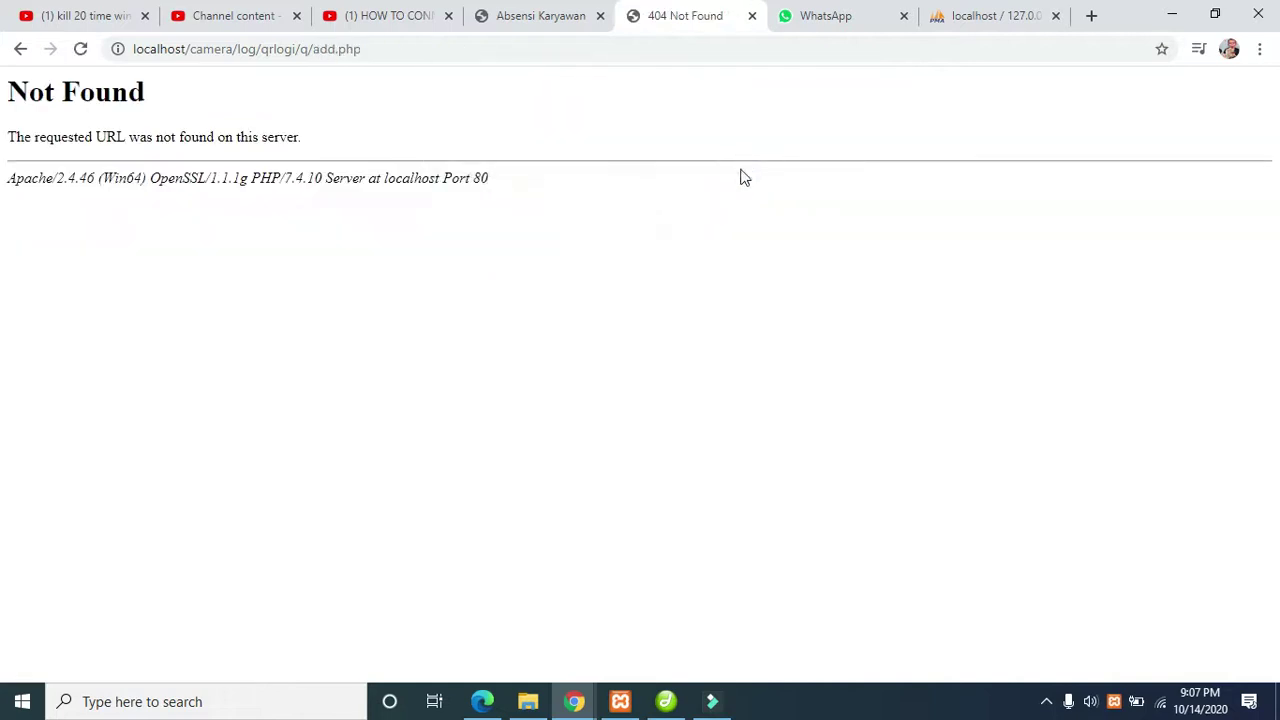
pyautogui.click(20, 49)
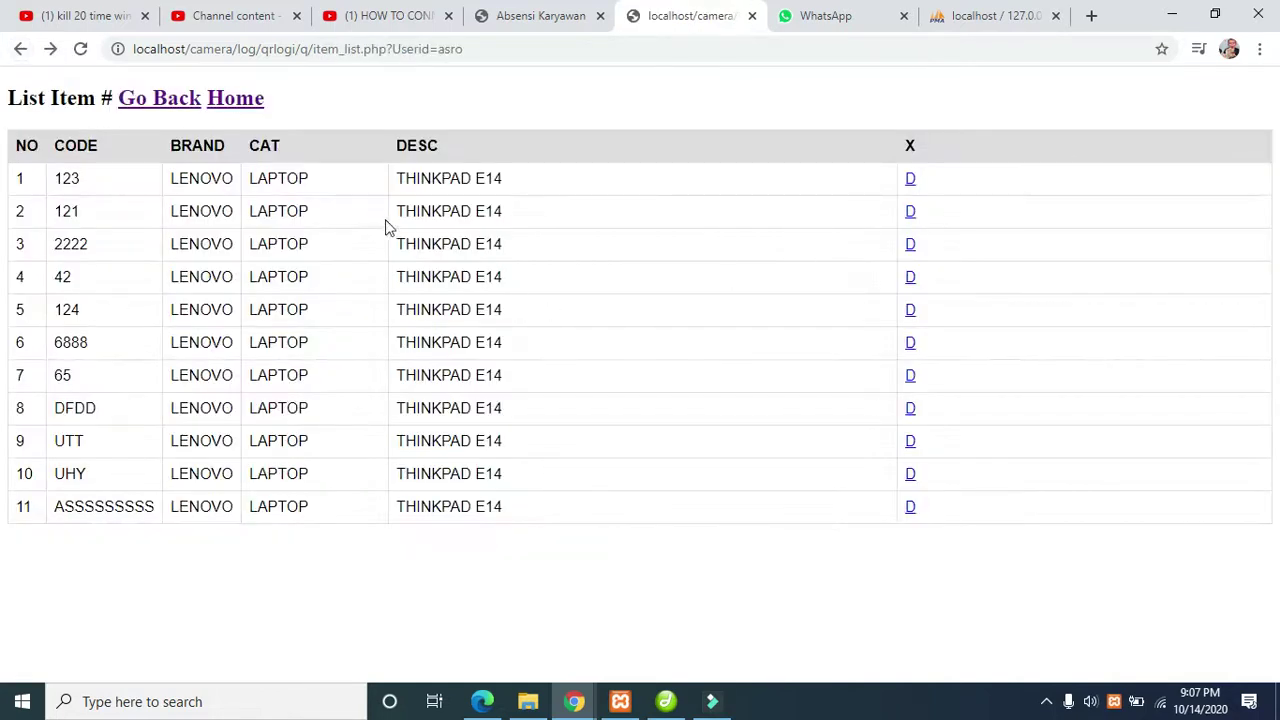
pyautogui.click(163, 100)
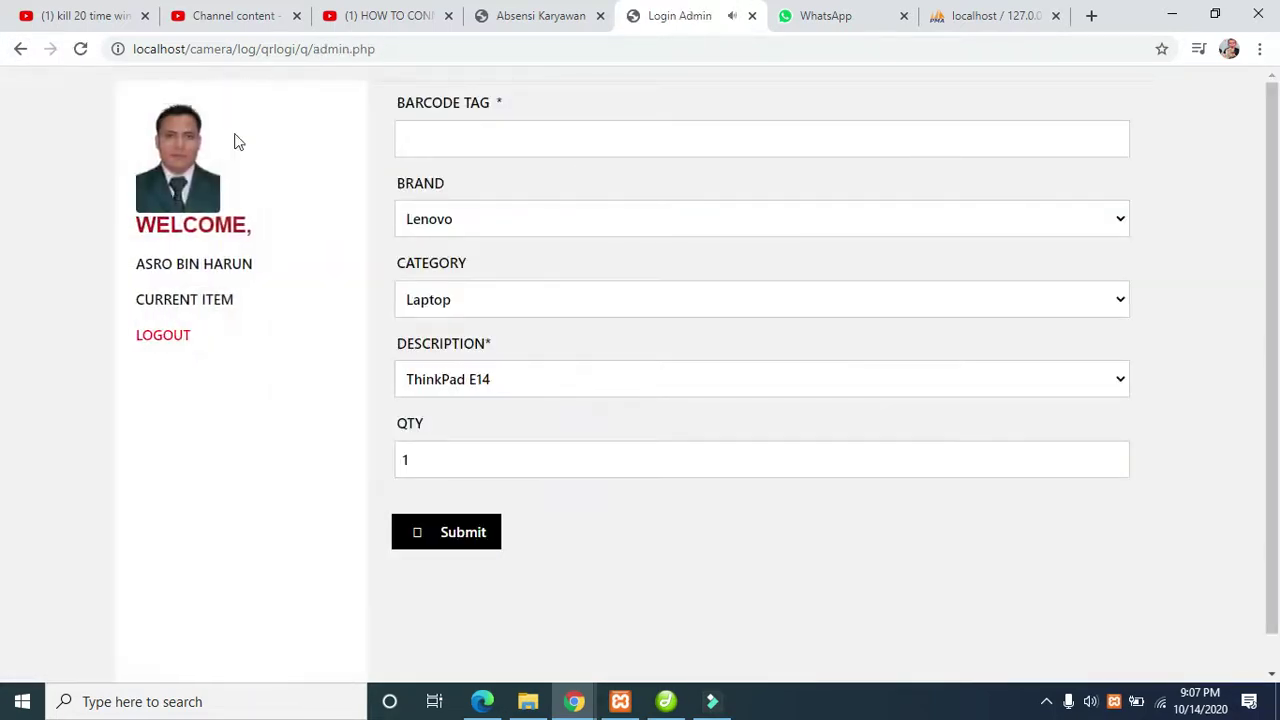
# Open config.php from camera > log > qrlogi > q > config in Dreamweaver.
pyautogui.click(993, 16)
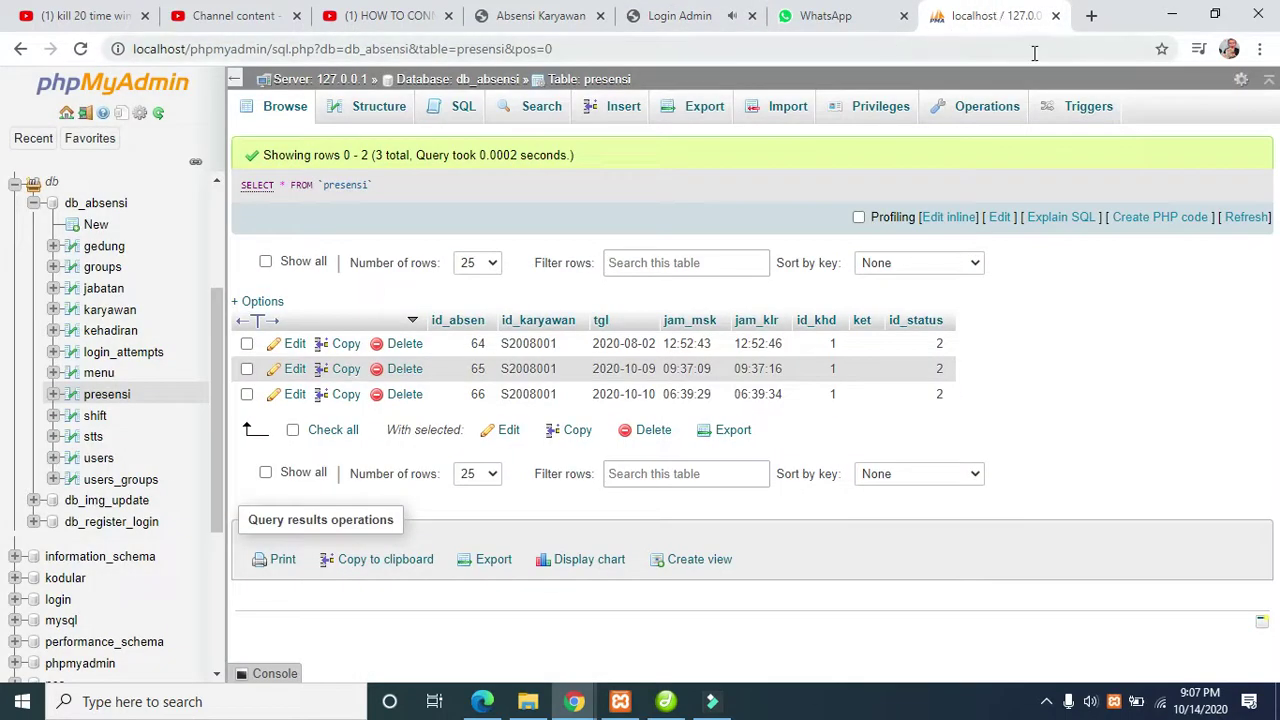
pyautogui.click(1171, 16)
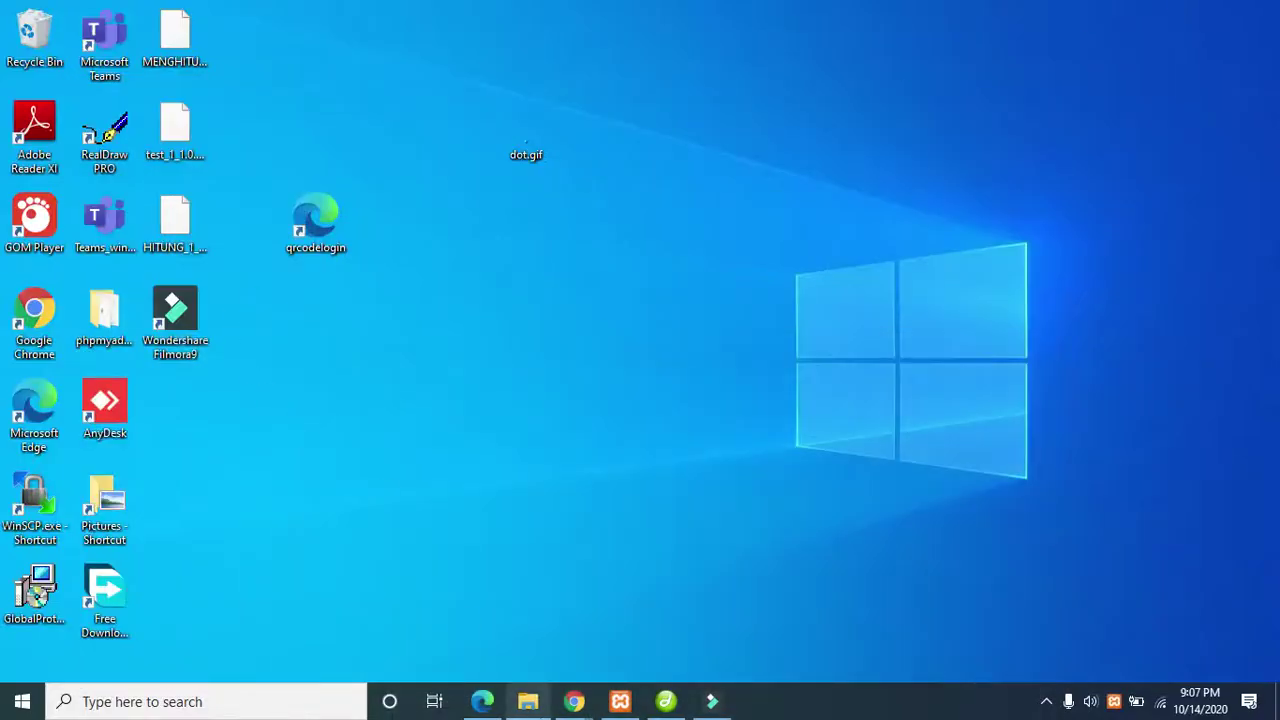
pyautogui.click(528, 700)
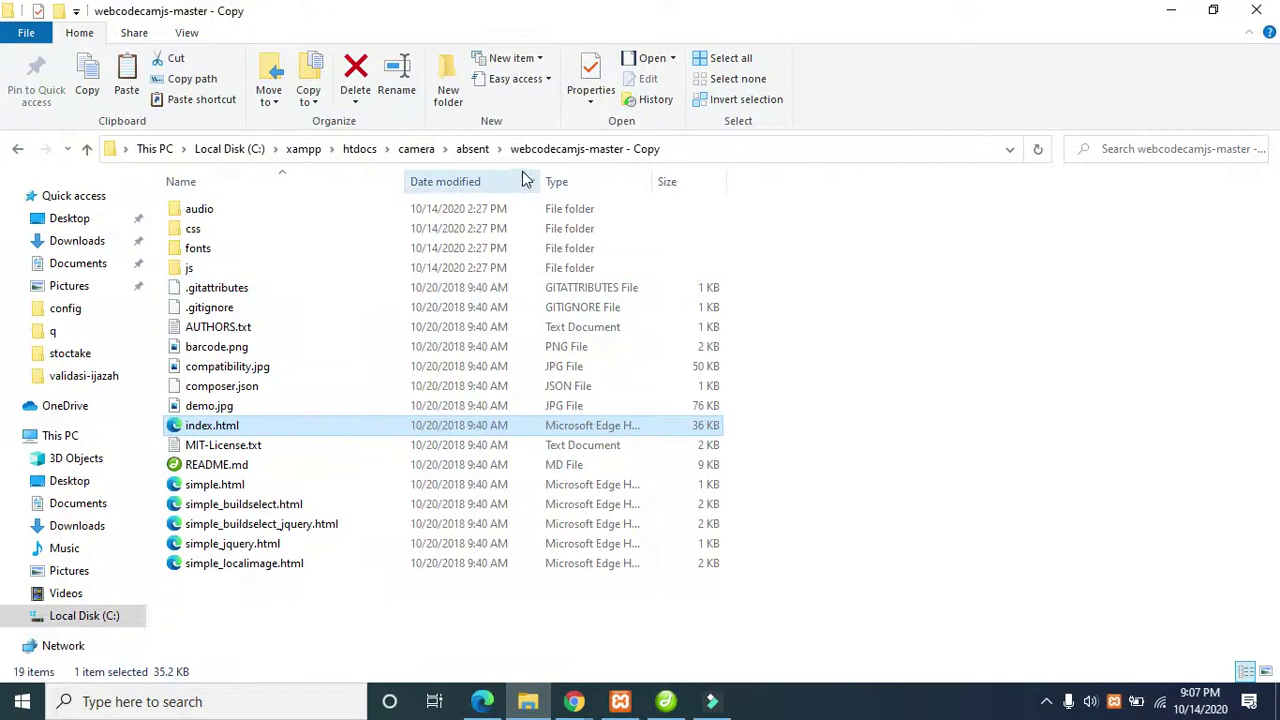
pyautogui.click(415, 149)
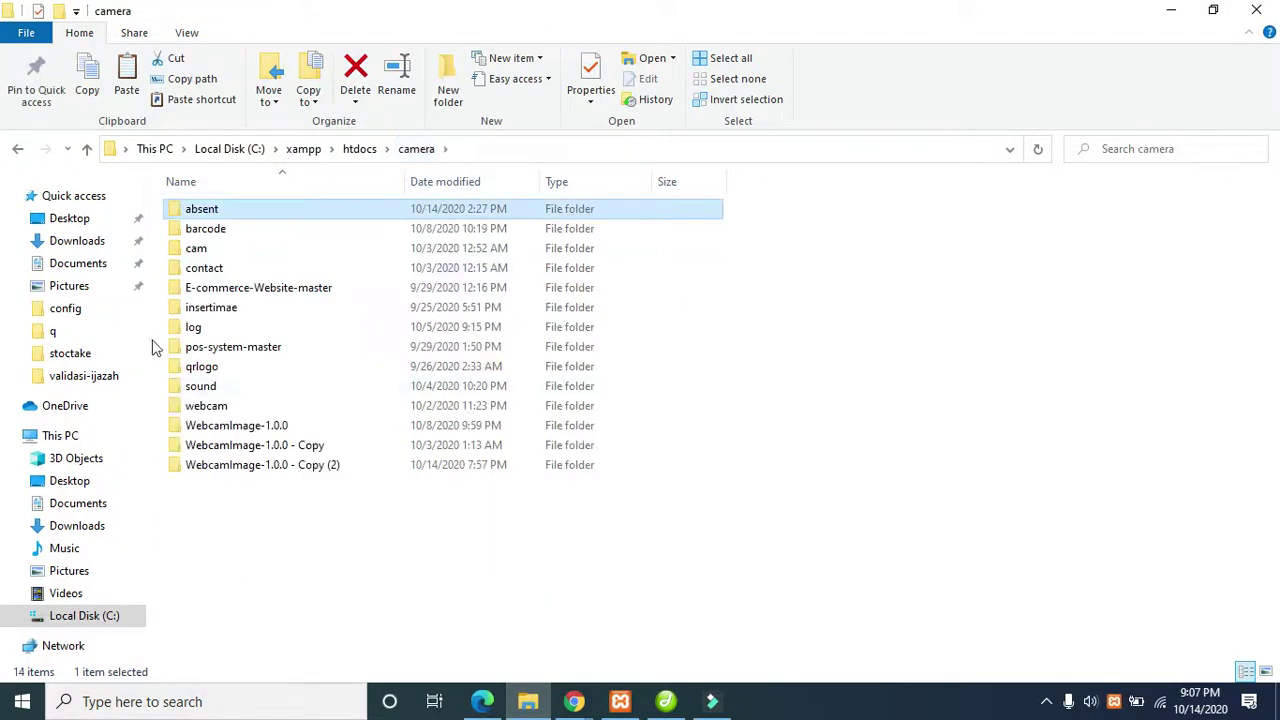
pyautogui.click(193, 328)
pyautogui.doubleClick(193, 328)
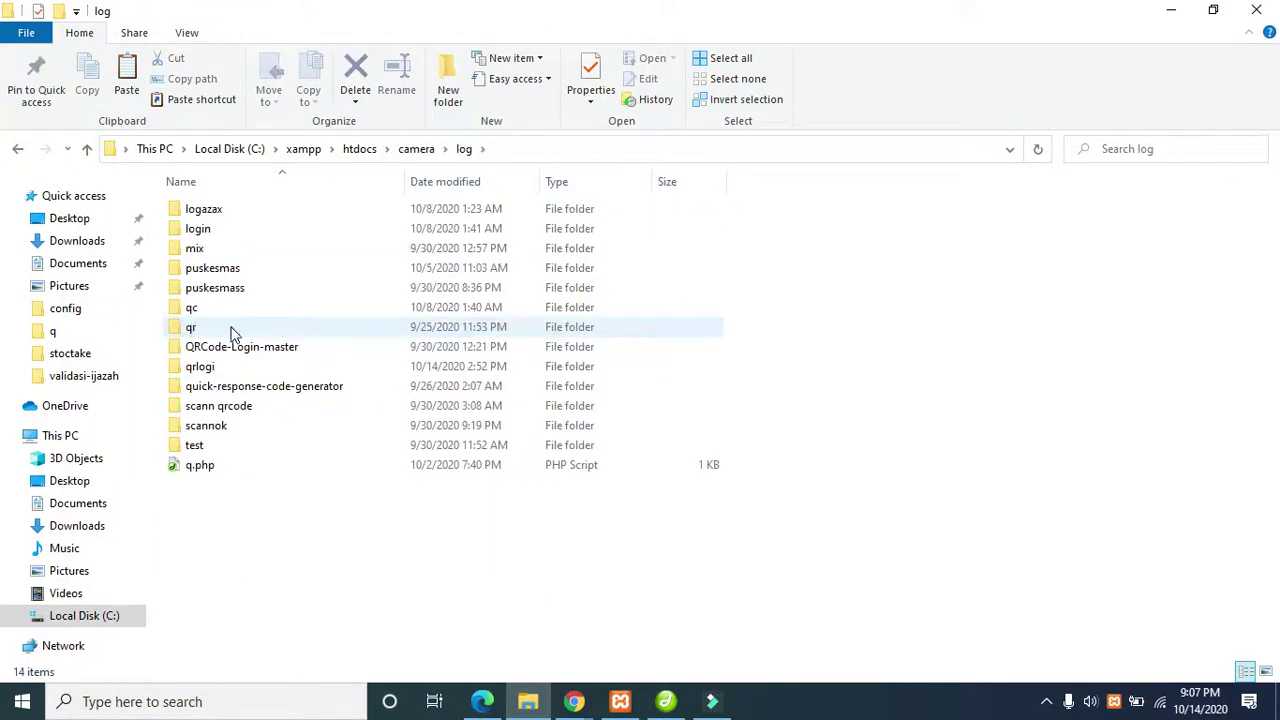
pyautogui.doubleClick(200, 366)
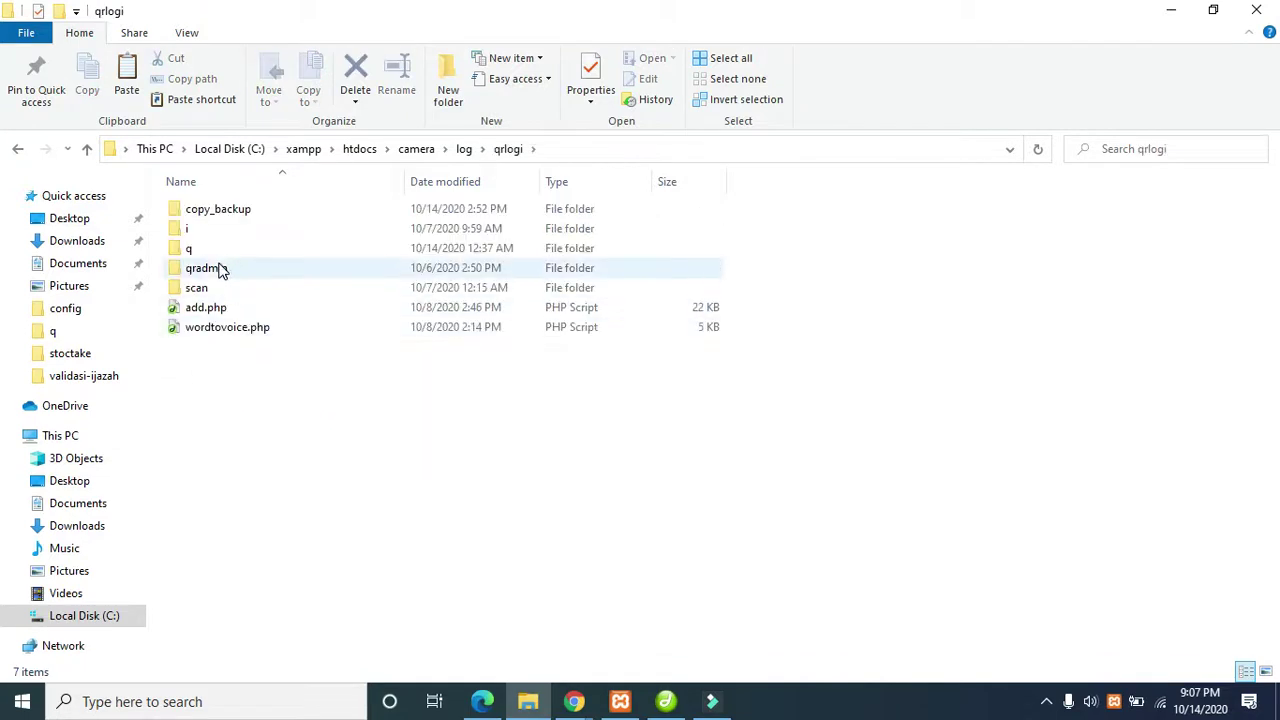
pyautogui.doubleClick(184, 248)
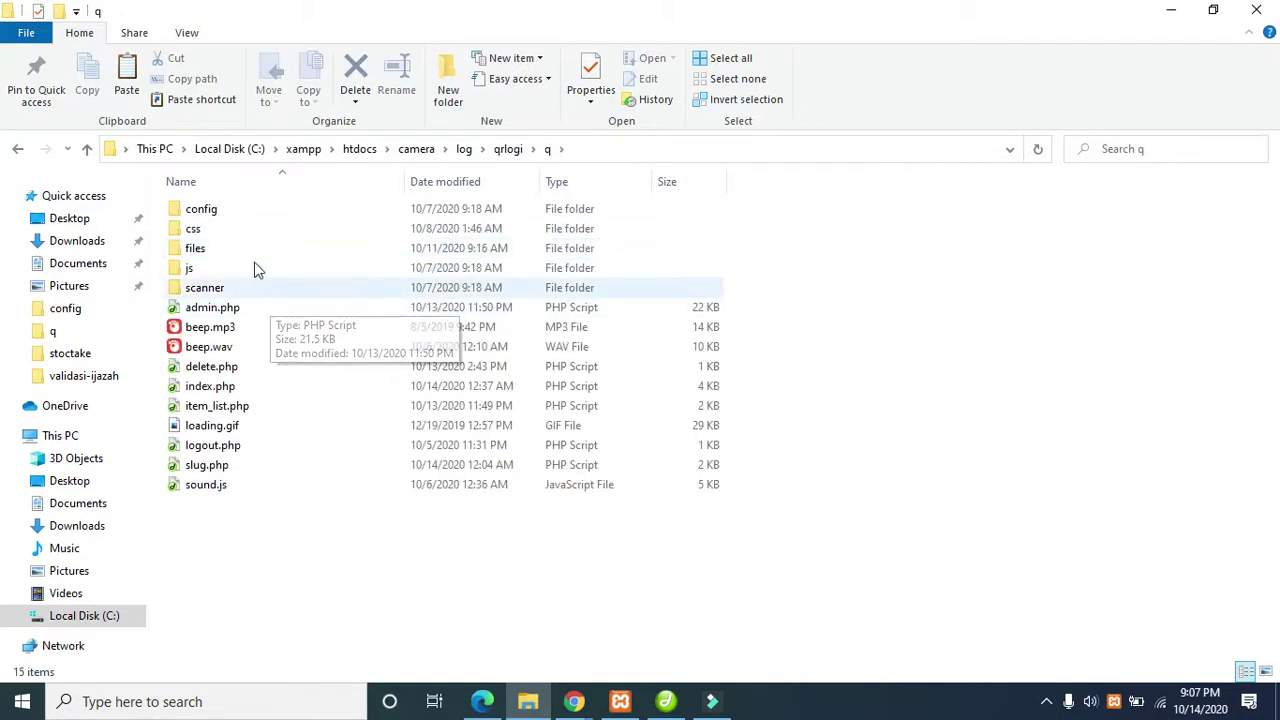
pyautogui.doubleClick(203, 211)
pyautogui.doubleClick(213, 210)
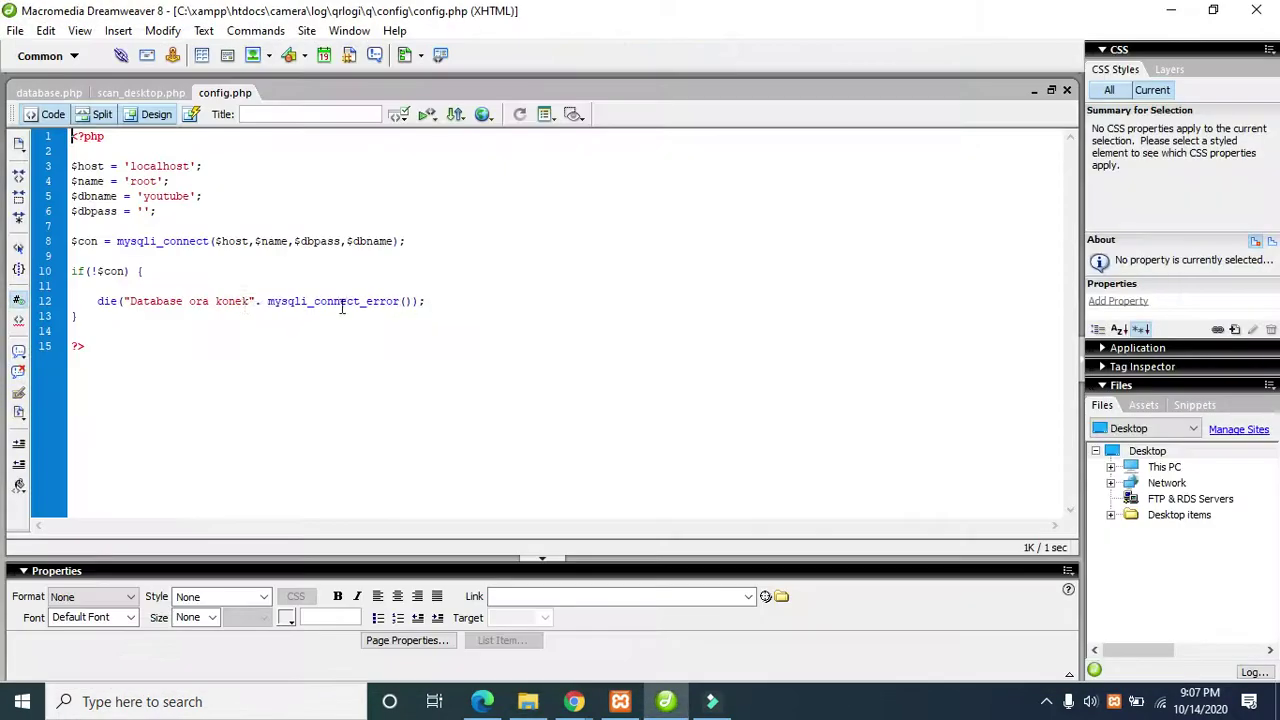
pyautogui.click(576, 701)
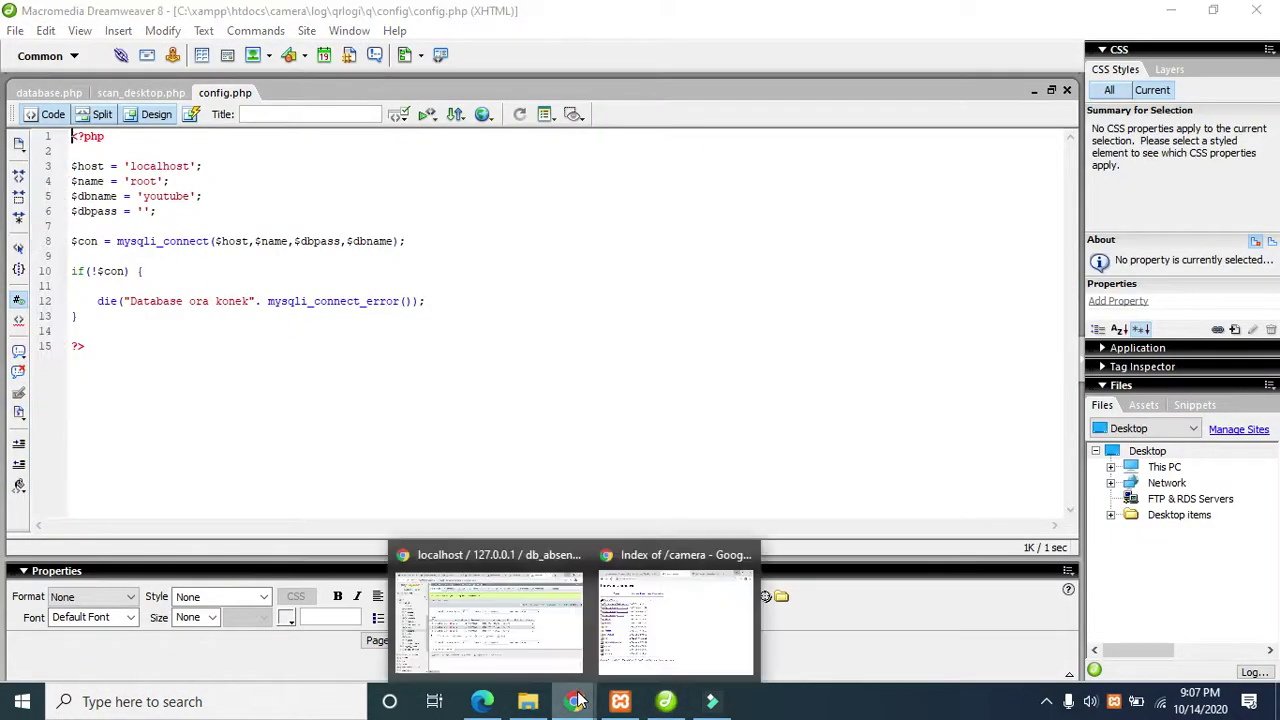
# Browse the youtube database's 16 ms_users rows, then view the table's column structure.
pyautogui.click(490, 620)
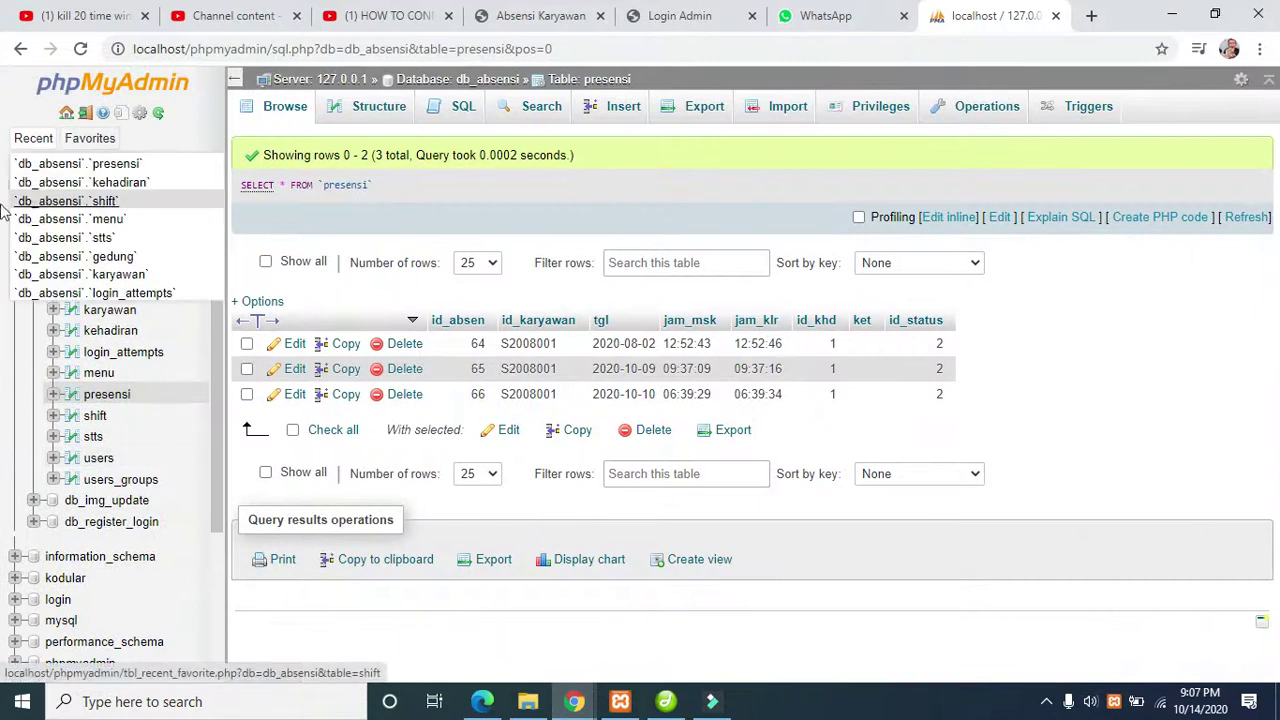
pyautogui.click(15, 183)
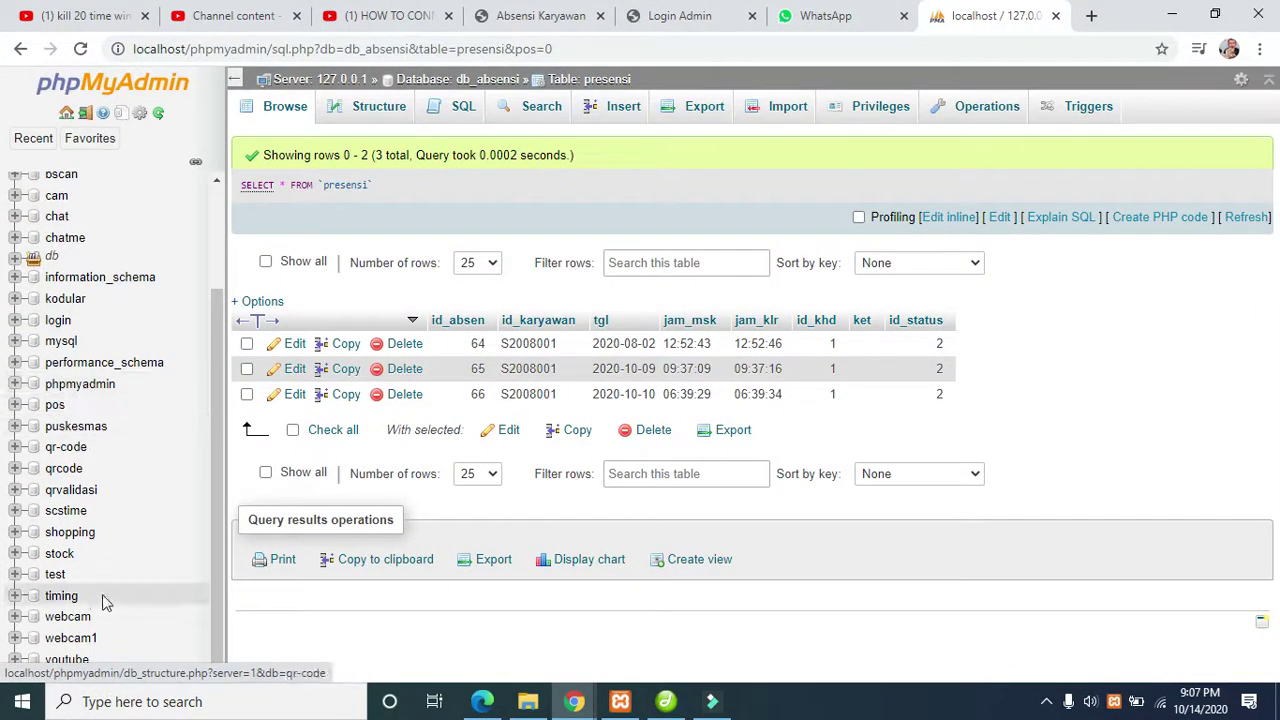
pyautogui.click(70, 661)
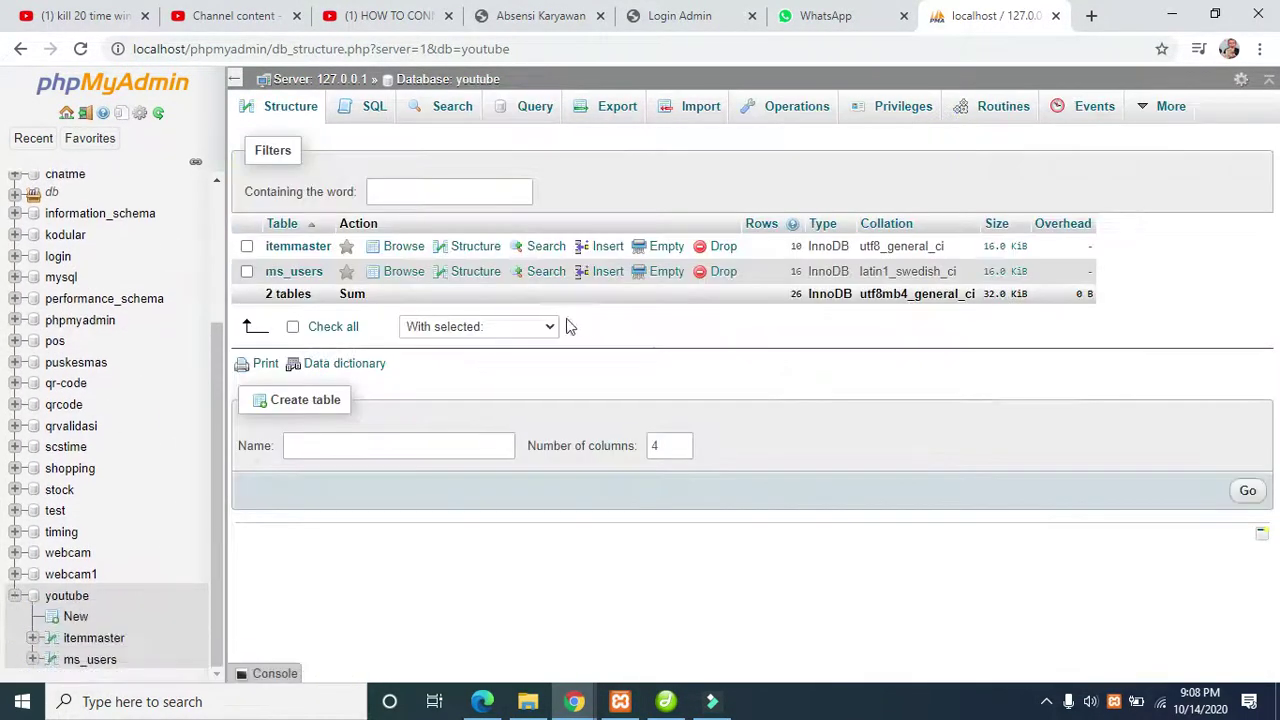
pyautogui.click(404, 272)
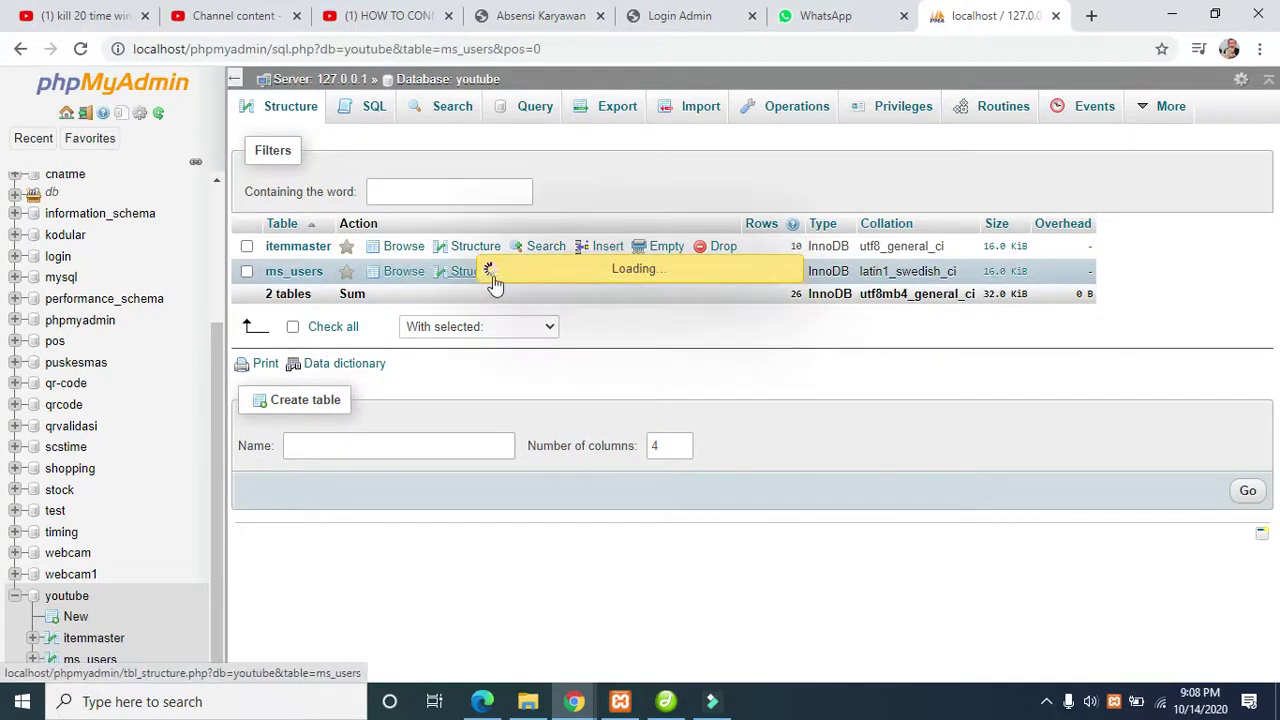
pyautogui.scroll(-2, 737, 491)
pyautogui.scroll(2, 737, 491)
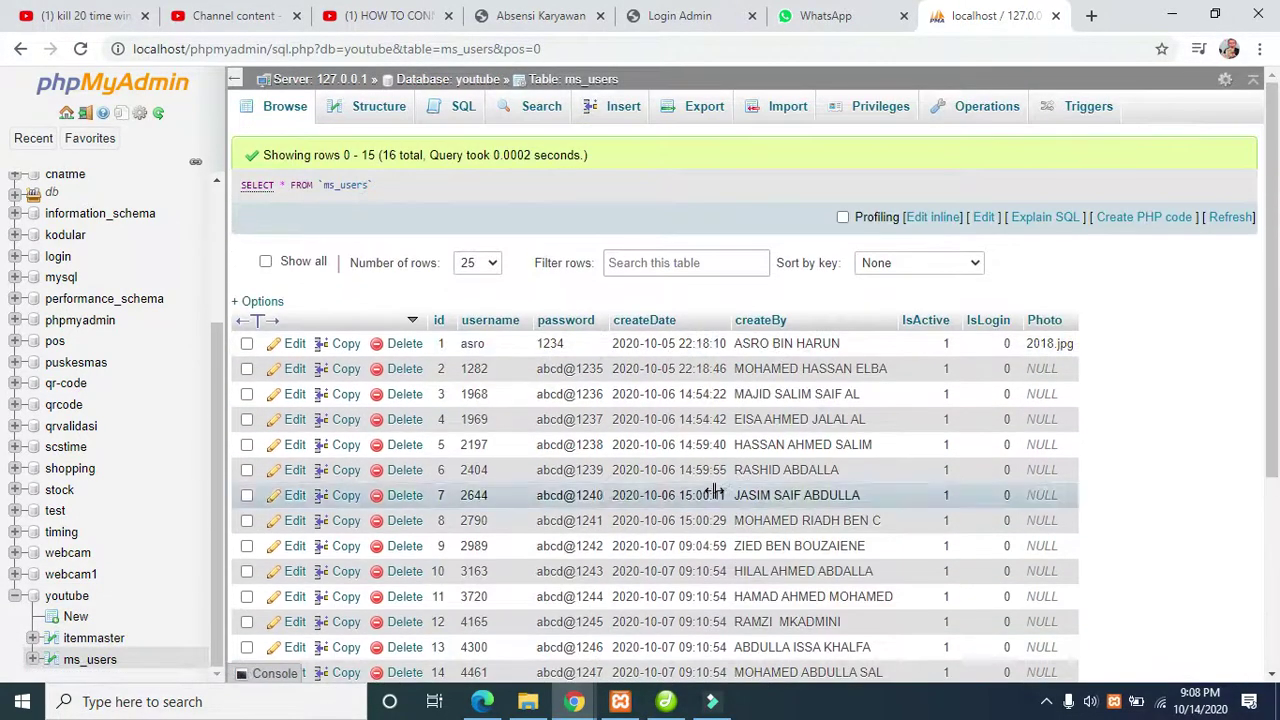
pyautogui.click(295, 112)
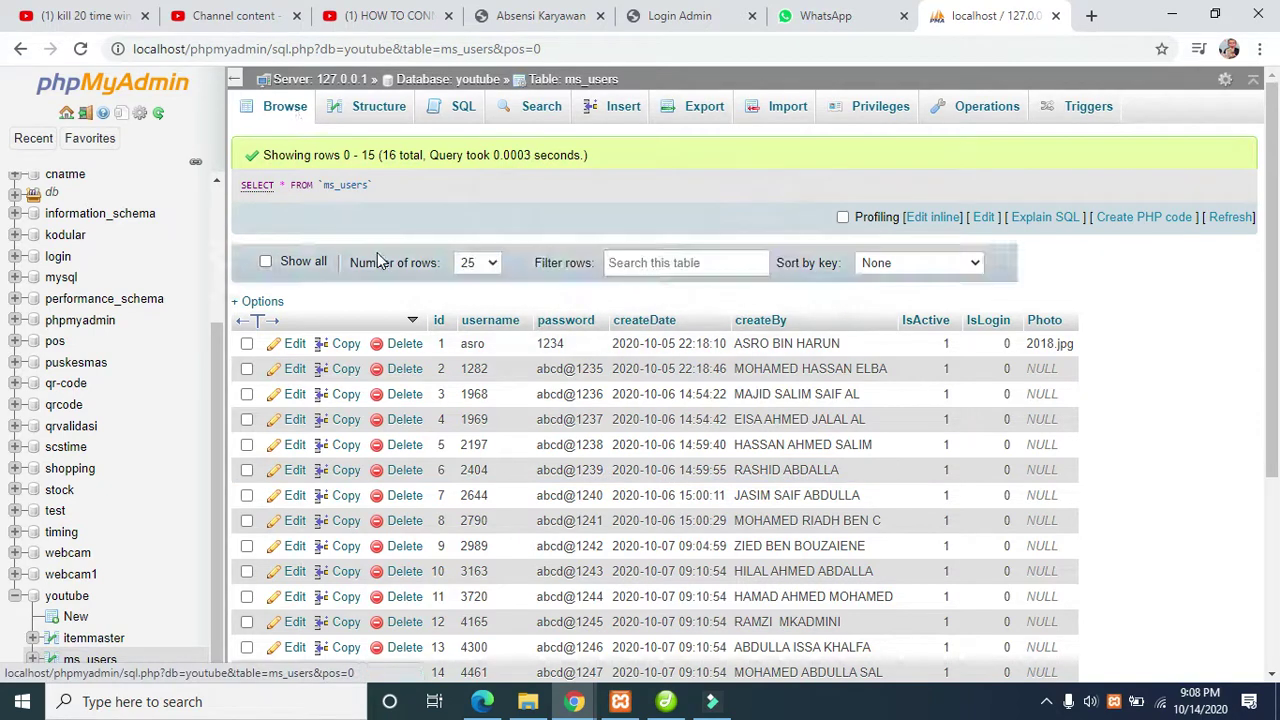
pyautogui.click(362, 110)
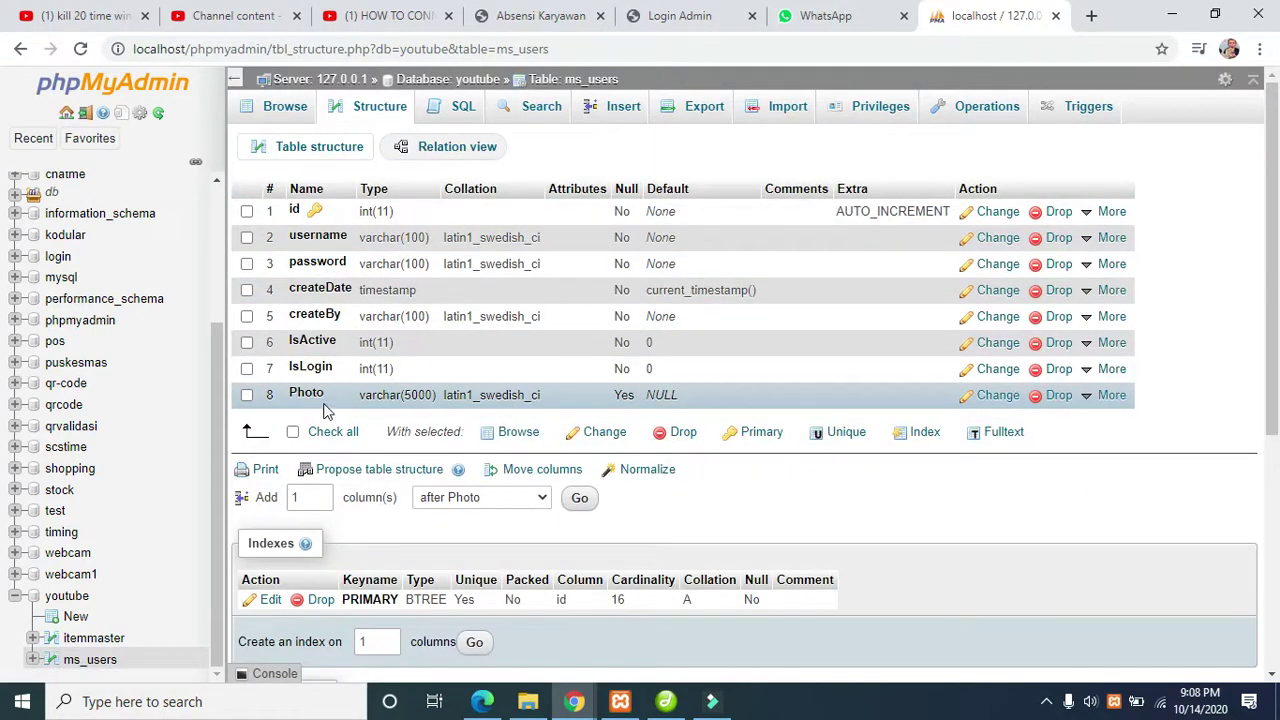
# Check itemmaster's seven columns and empty rows, then browse ms_users showing only asro.
pyautogui.click(1046, 701)
pyautogui.click(1009, 663)
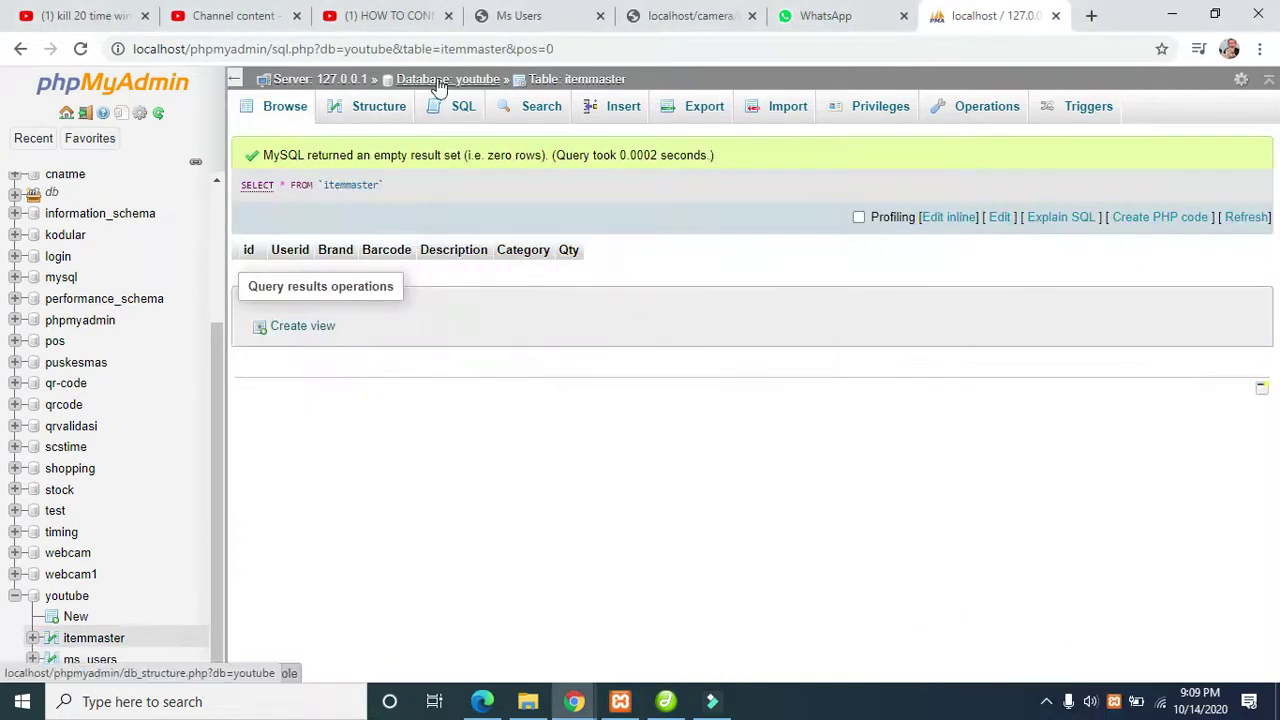
pyautogui.click(438, 82)
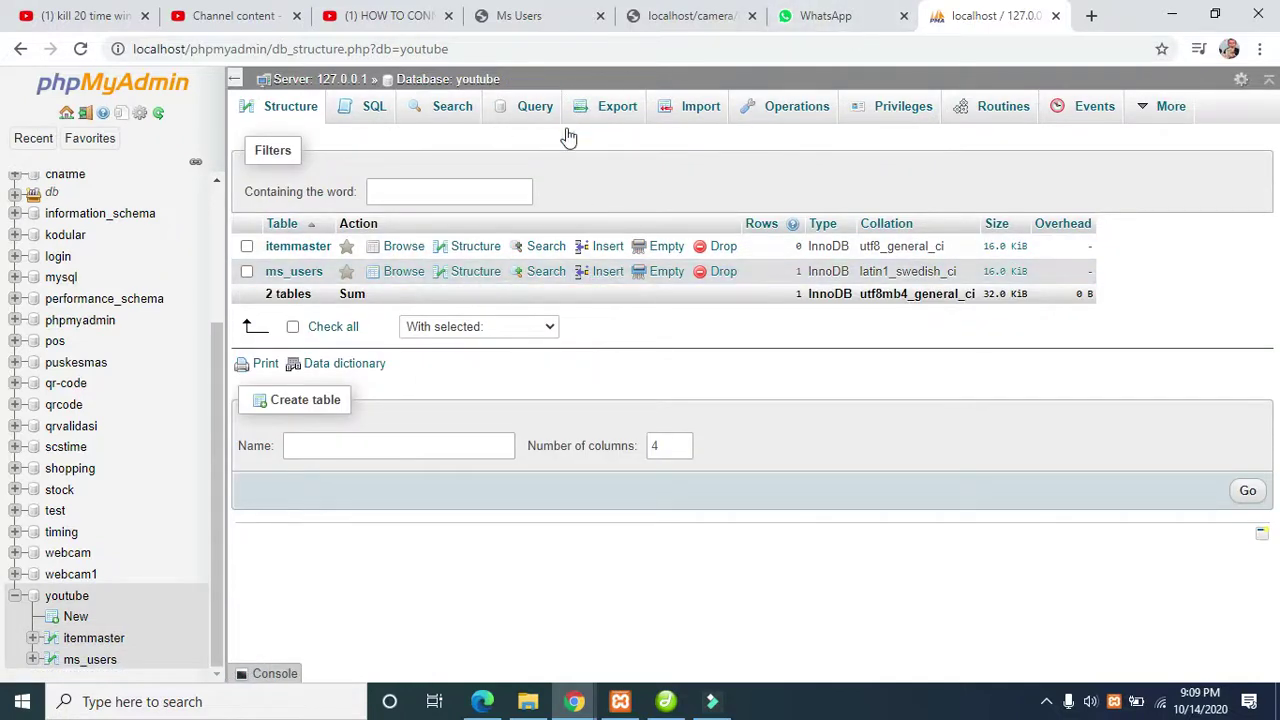
pyautogui.click(476, 247)
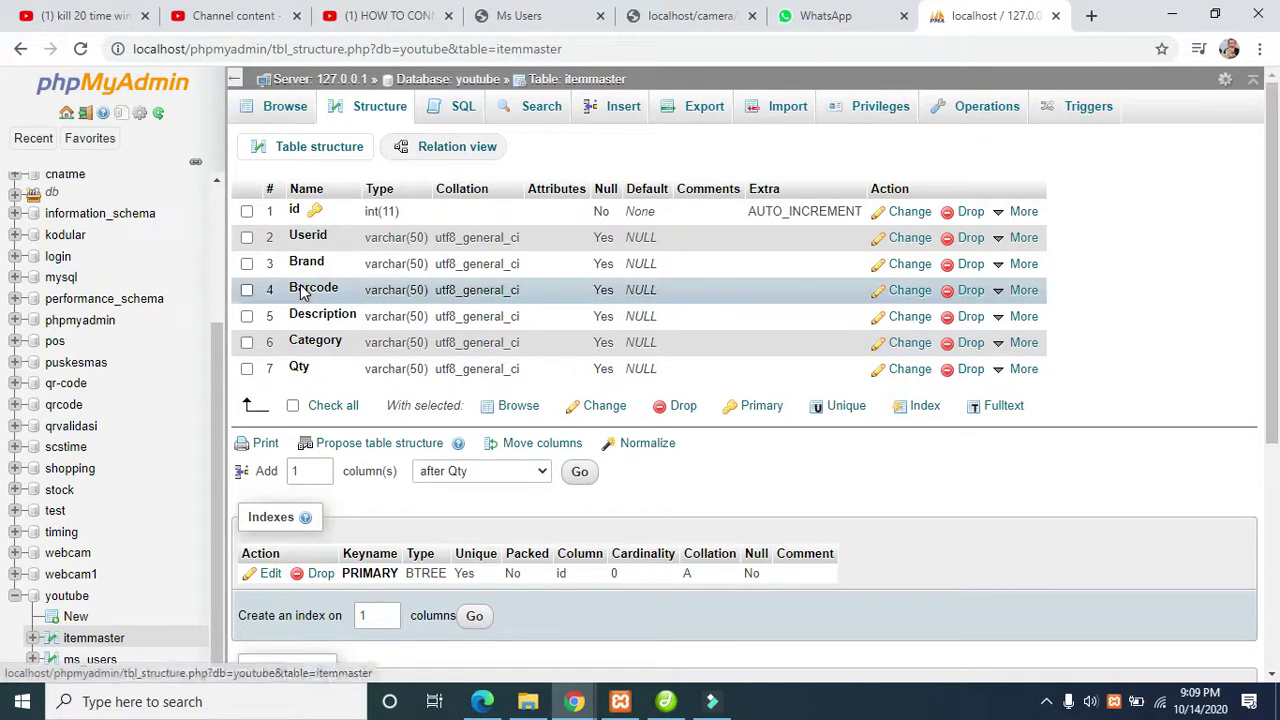
pyautogui.click(278, 108)
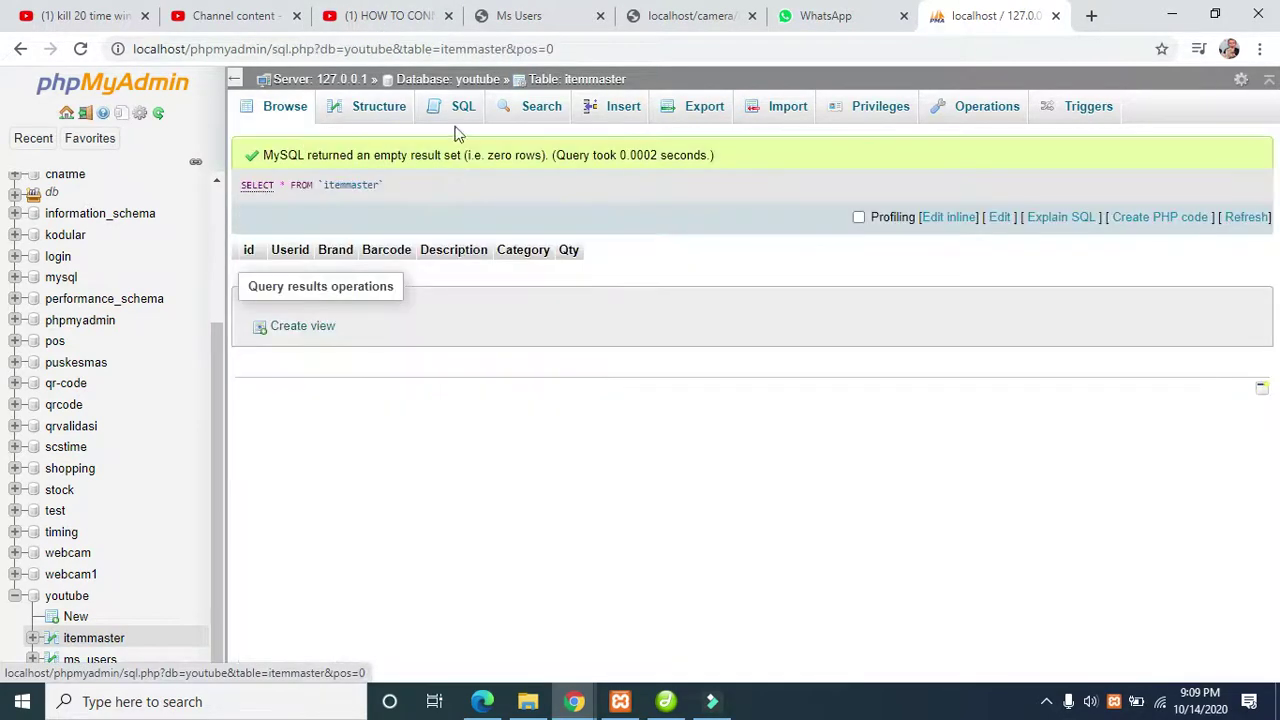
pyautogui.click(476, 80)
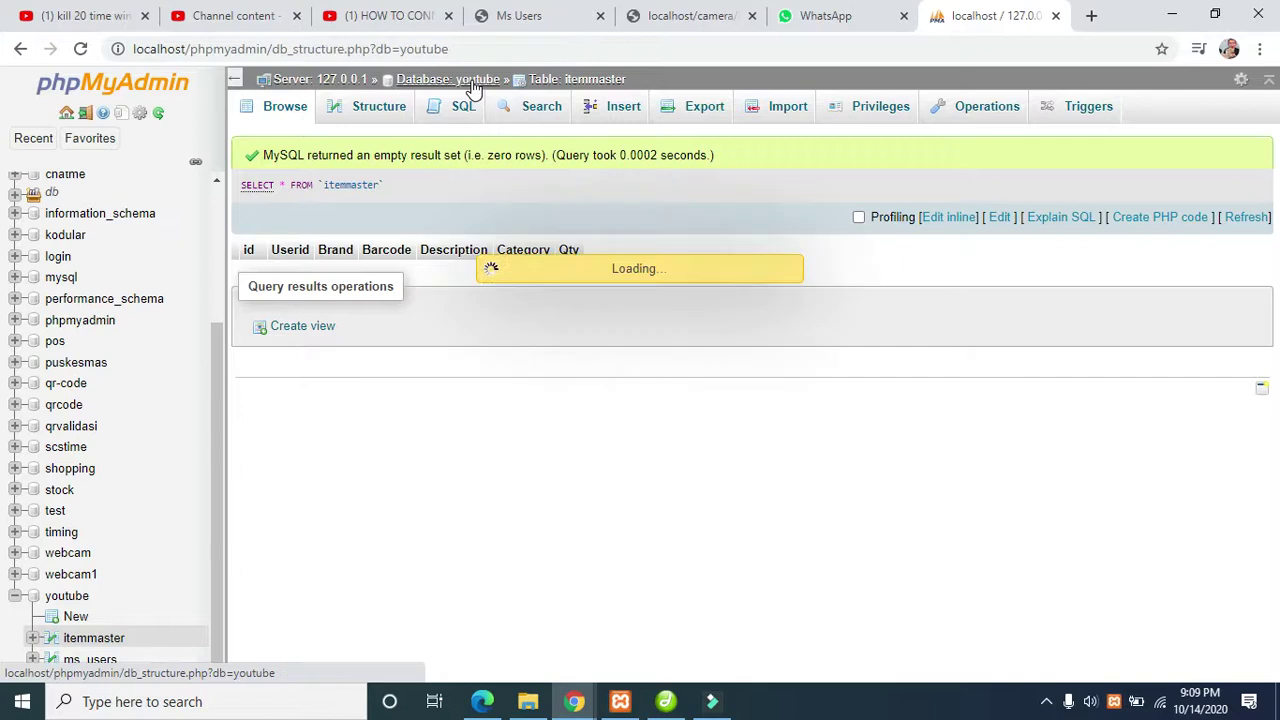
pyautogui.click(404, 273)
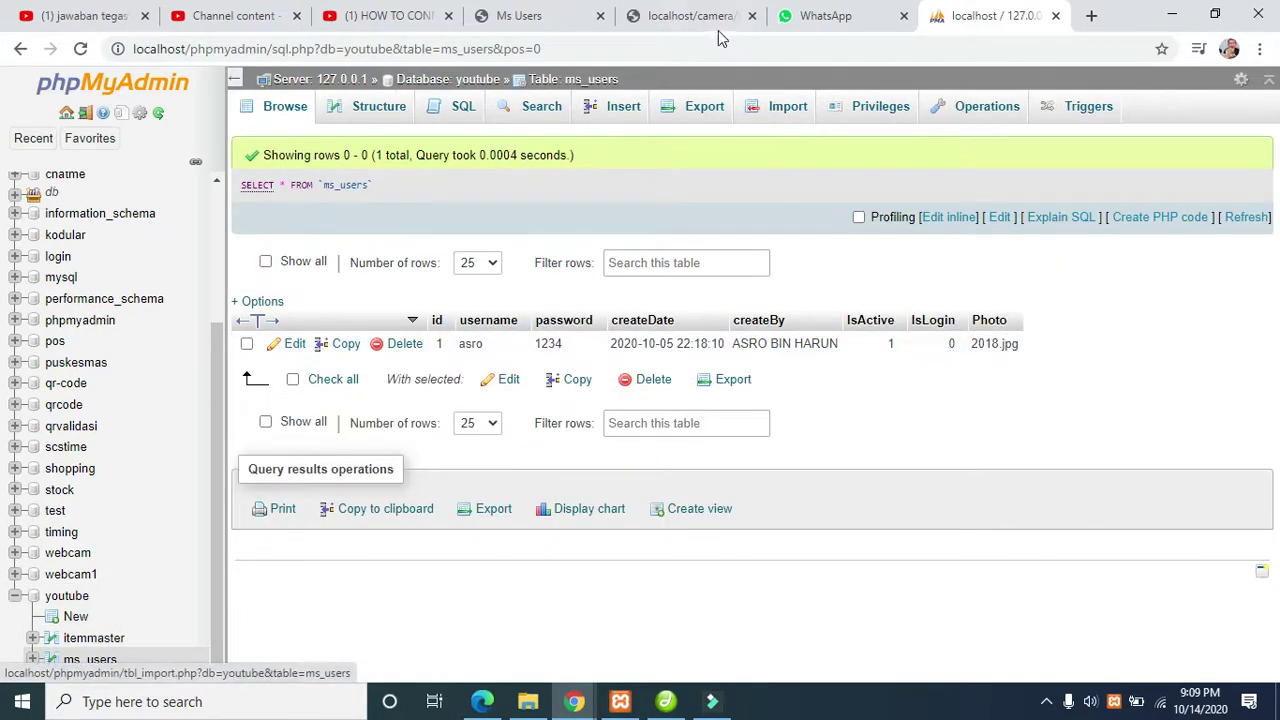
# Add user sampleuser with a password and Create By 'SAMPLE USER NAME', and save it.
pyautogui.click(538, 12)
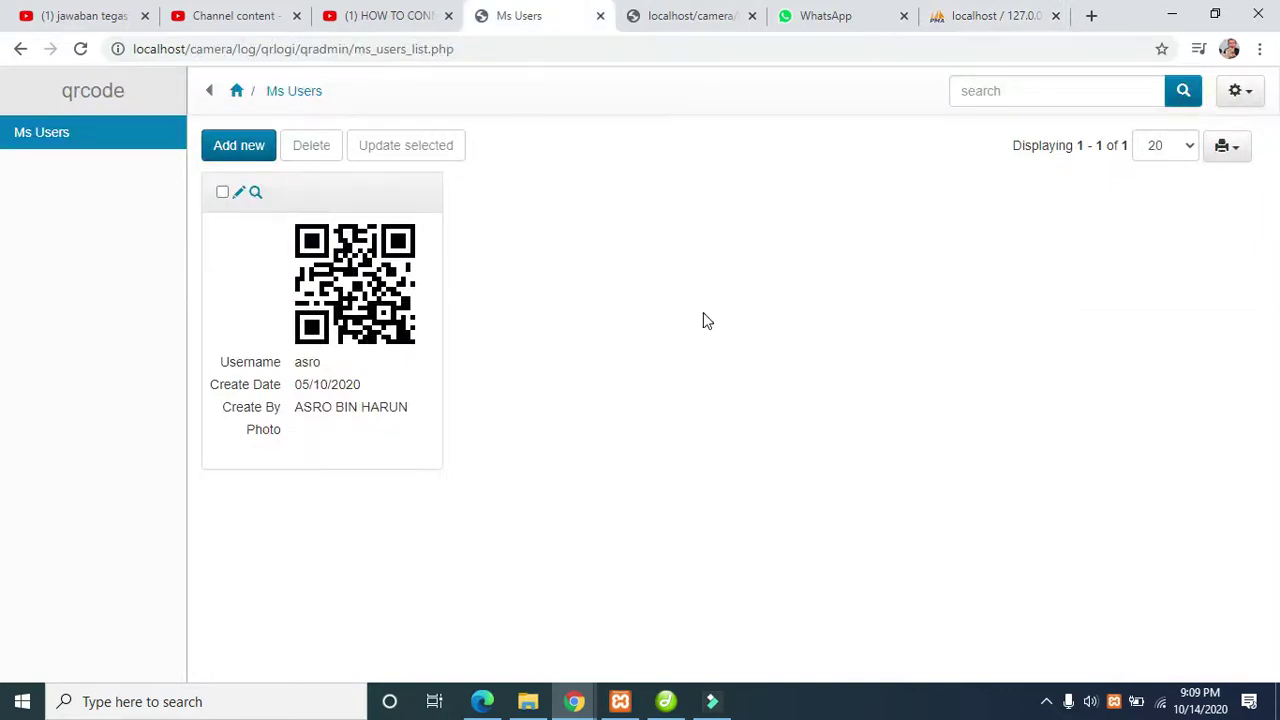
pyautogui.click(250, 148)
pyautogui.write('sample')
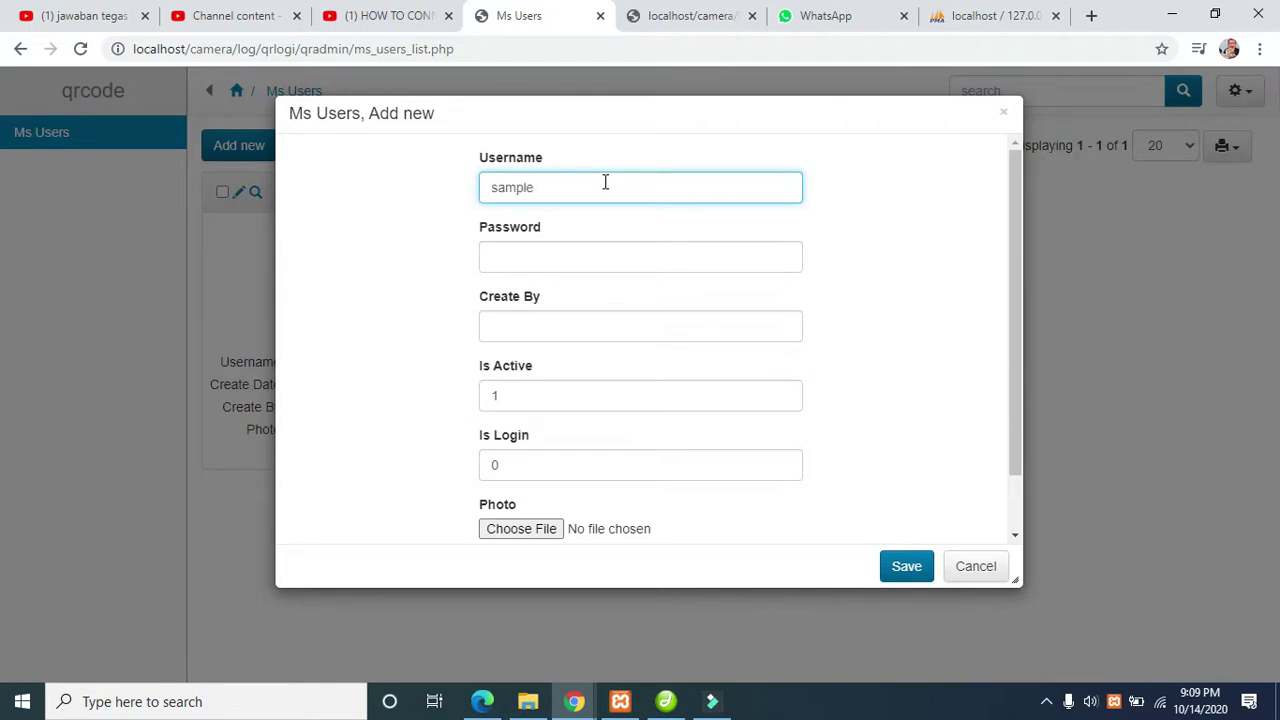
pyautogui.write('user')
pyautogui.press('Tab')
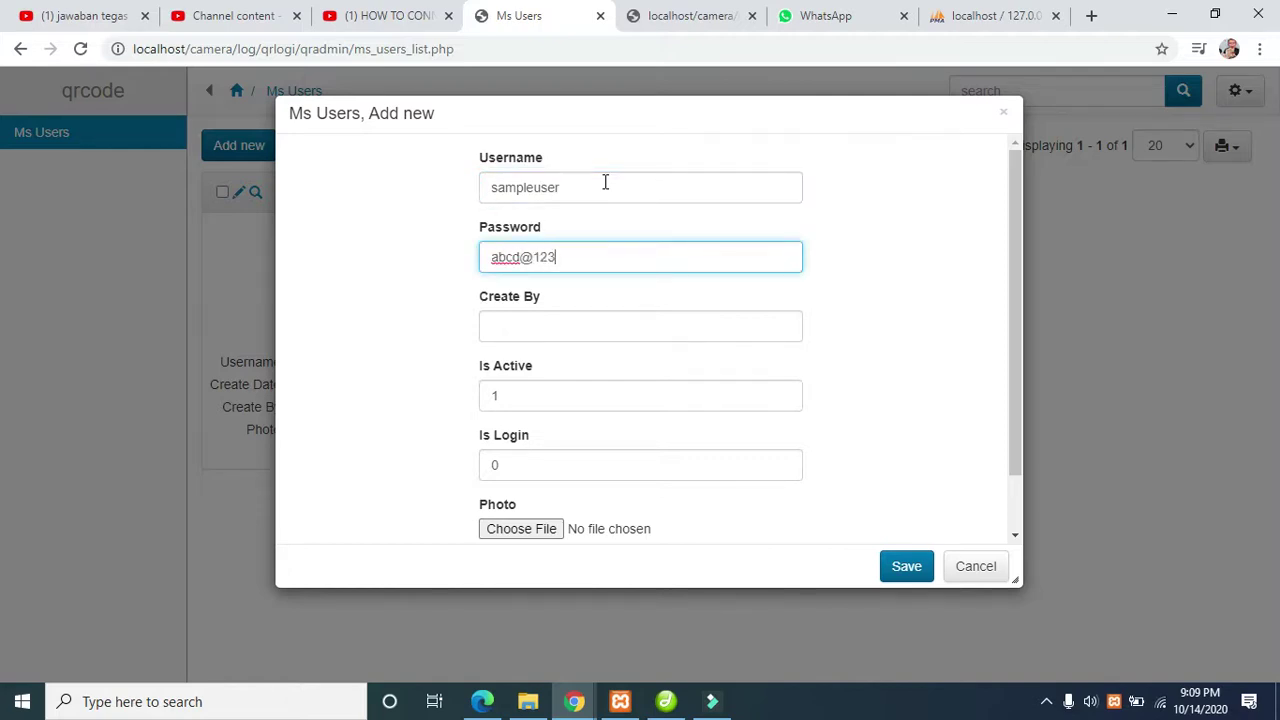
pyautogui.click(552, 325)
pyautogui.write('SAMPL')
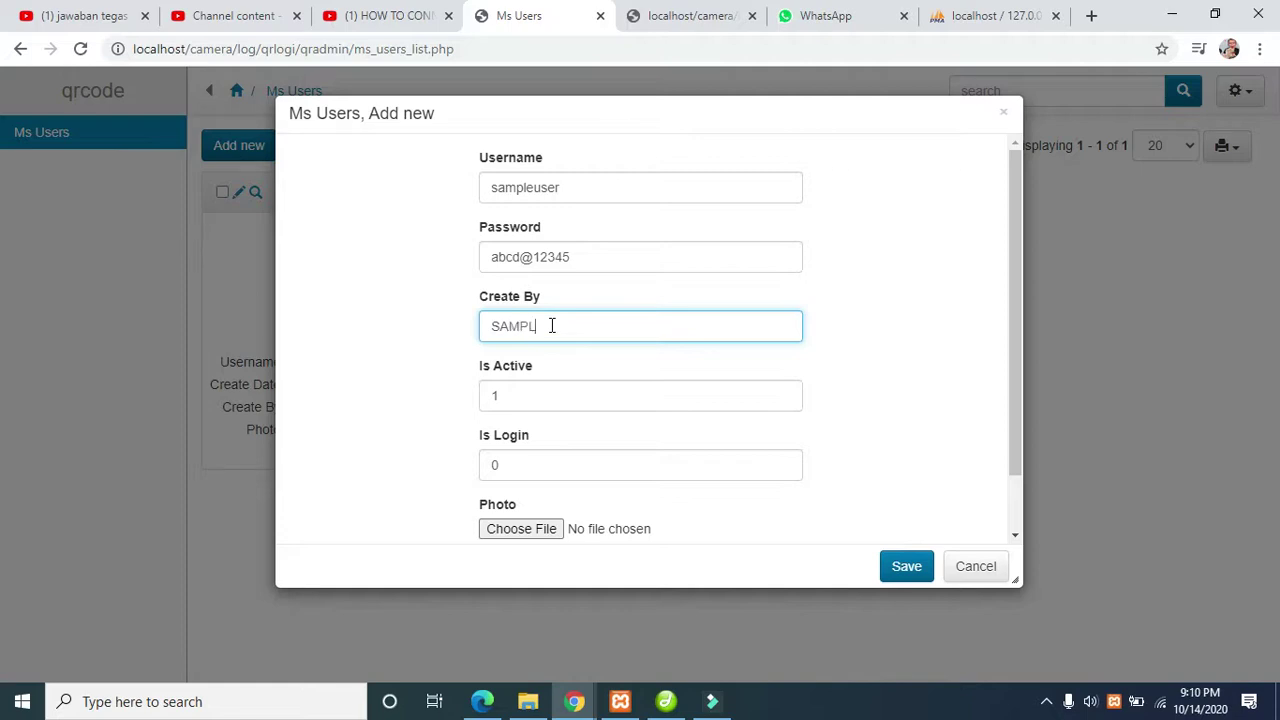
pyautogui.write('E')
pyautogui.click(1046, 701)
pyautogui.click(1009, 664)
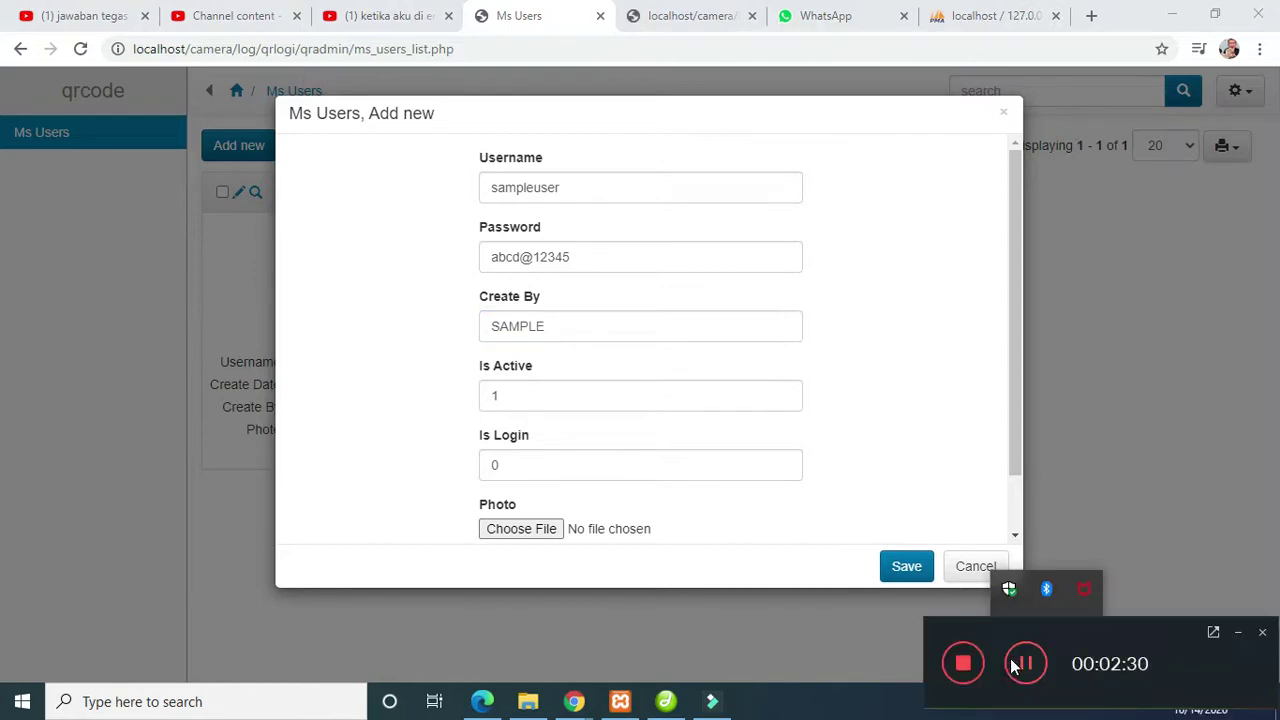
pyautogui.click(578, 325)
pyautogui.write('USER')
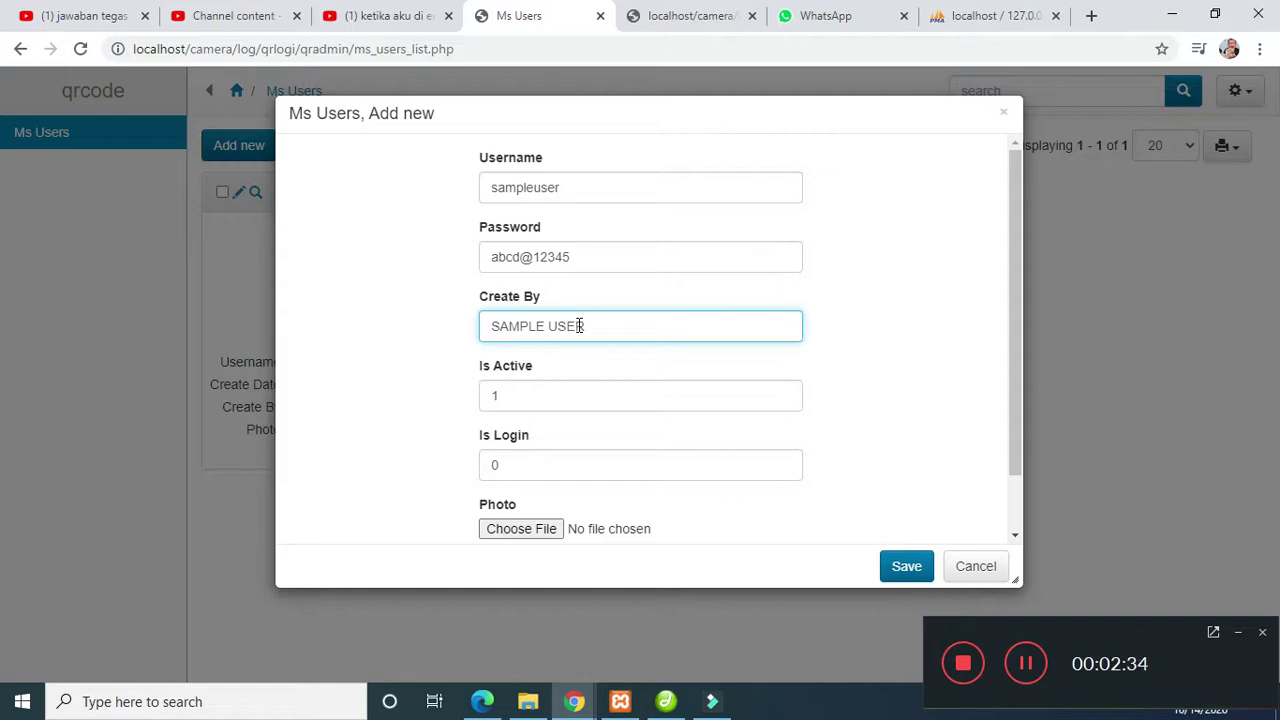
pyautogui.click(1240, 636)
pyautogui.write('NAME')
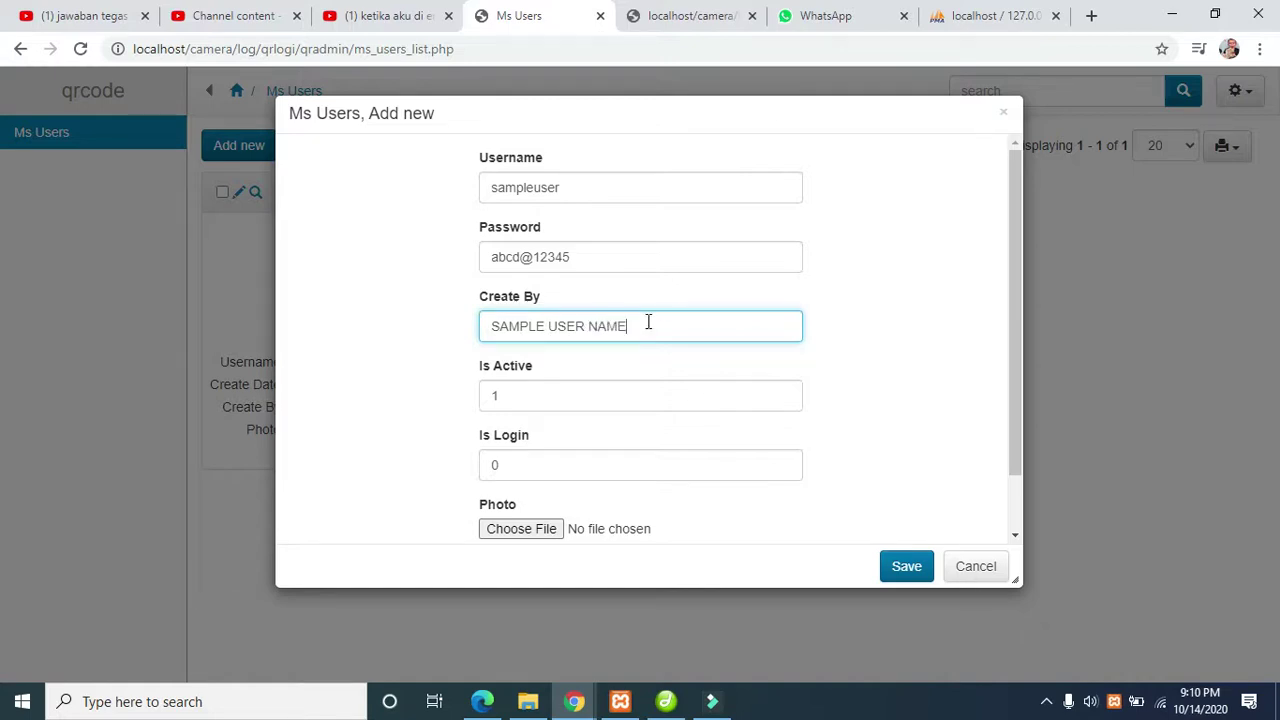
pyautogui.click(901, 565)
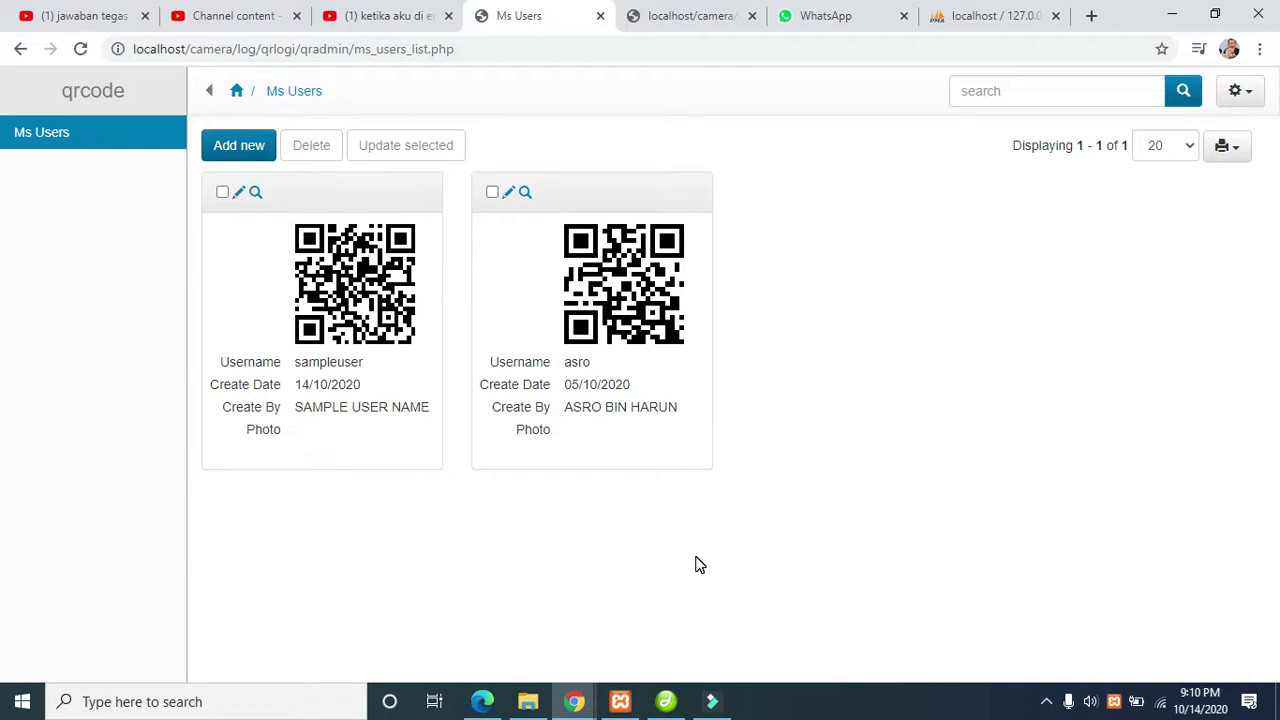
# Upload 33.jpg from Downloads as sampleuser's photo and save the record.
pyautogui.click(239, 191)
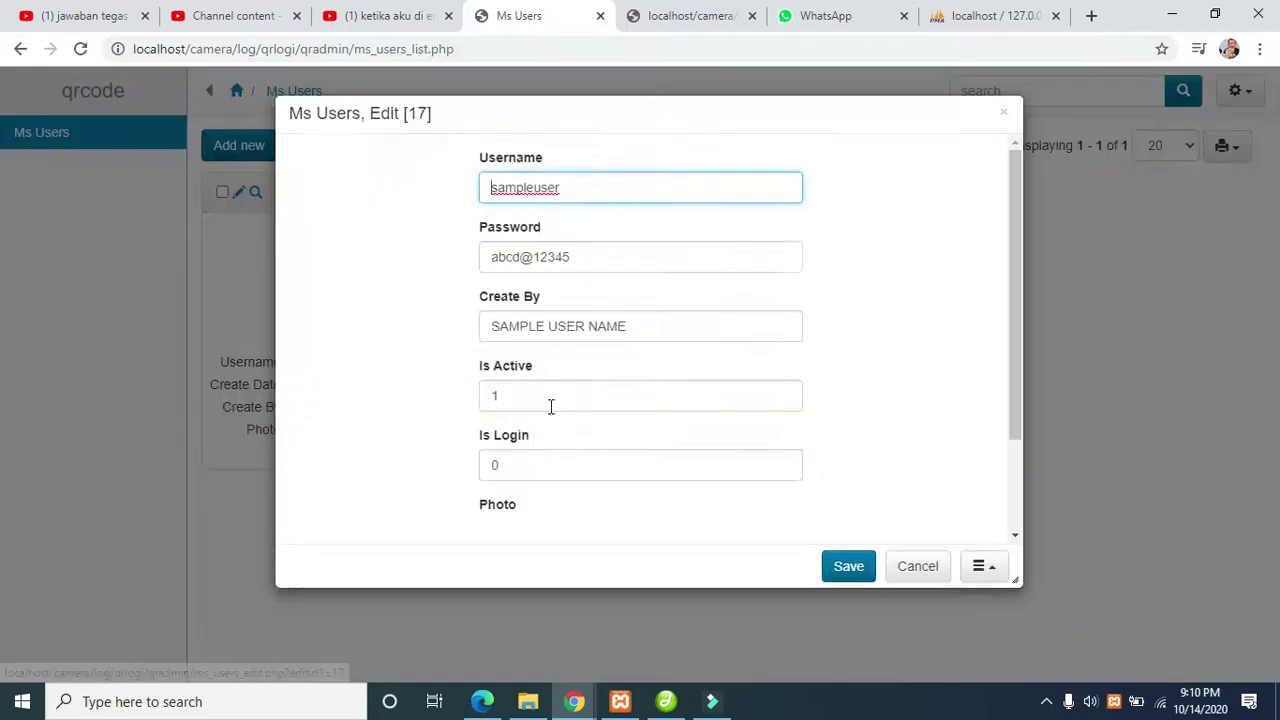
pyautogui.scroll(-2, 548, 430)
pyautogui.click(520, 462)
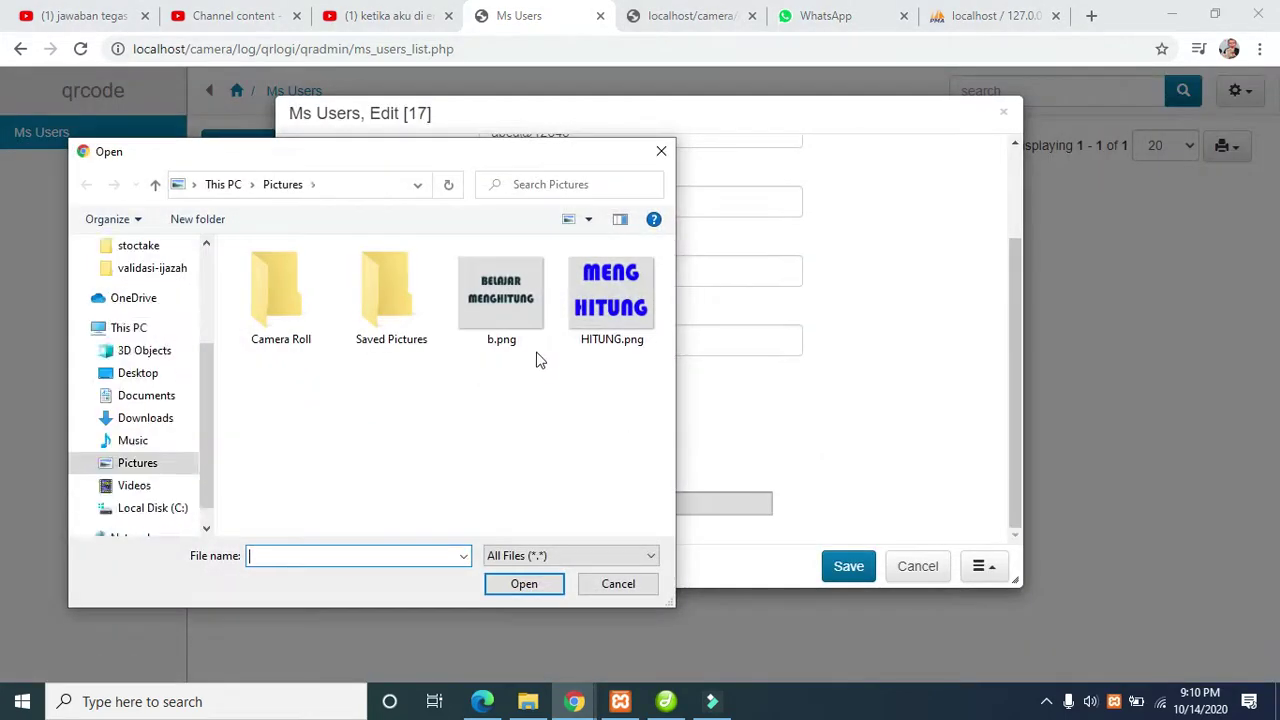
pyautogui.scroll(2, 95, 340)
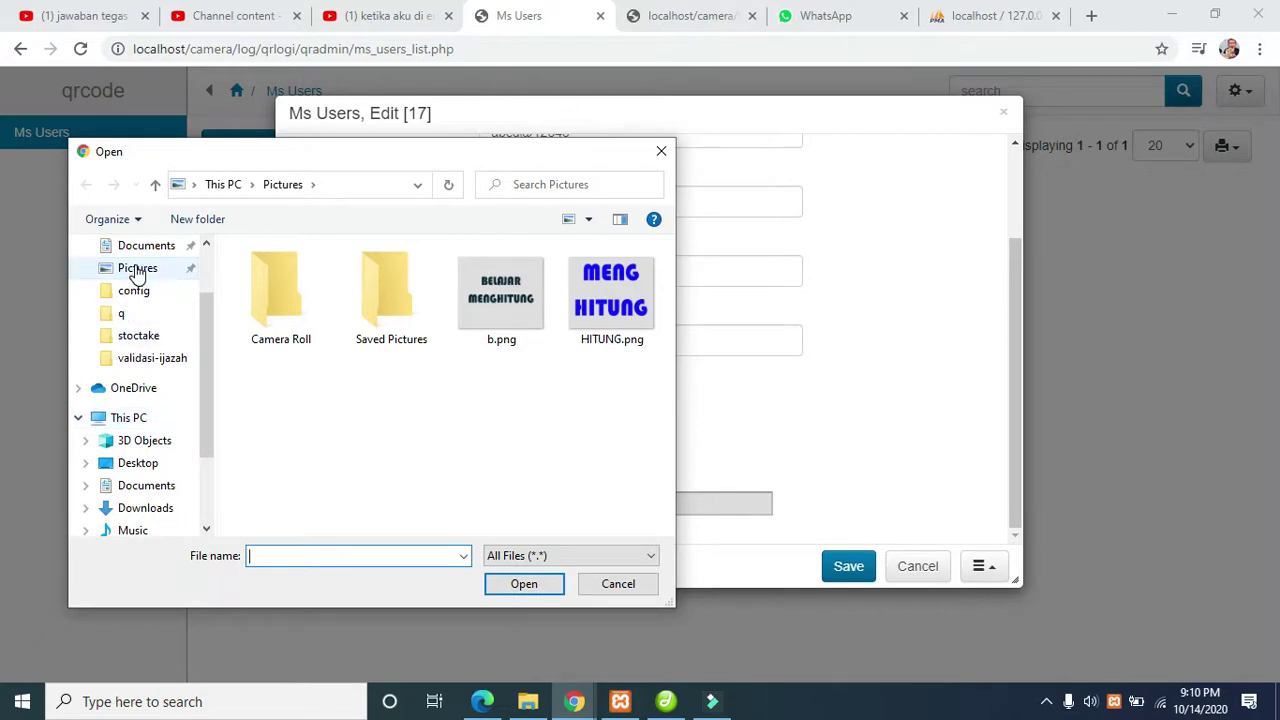
pyautogui.click(186, 268)
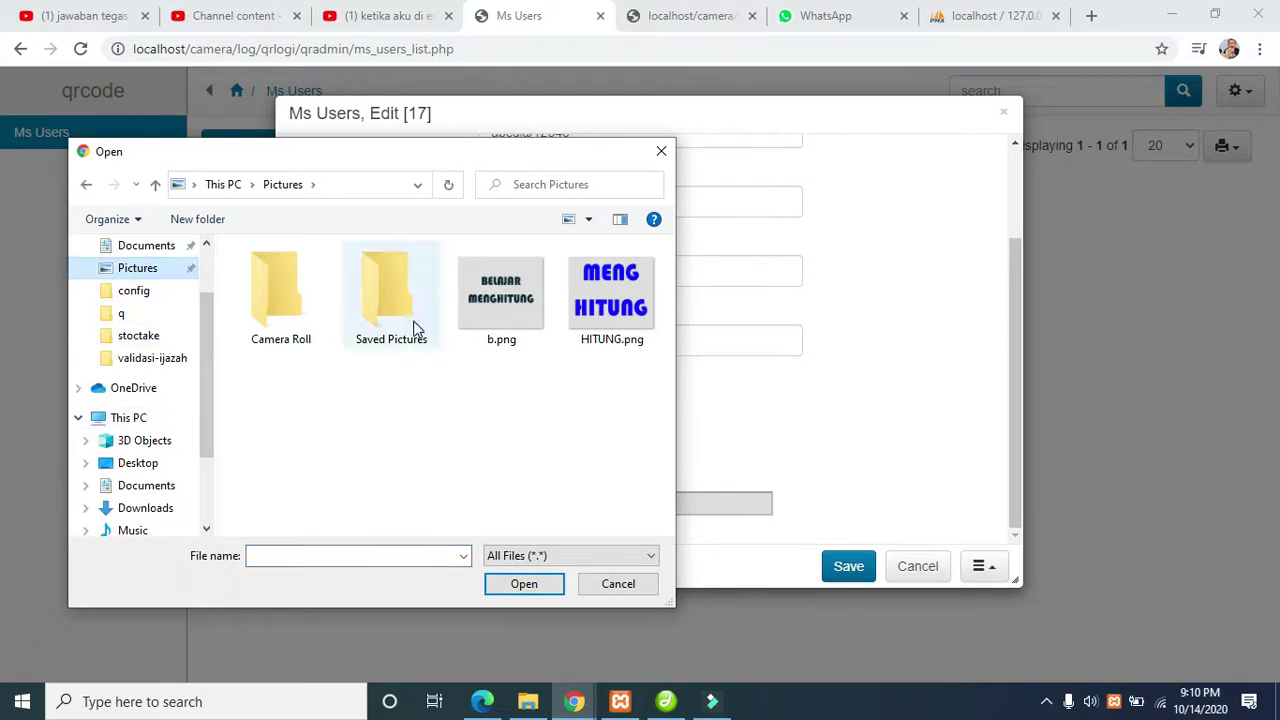
pyautogui.scroll(1, 191, 418)
pyautogui.click(146, 267)
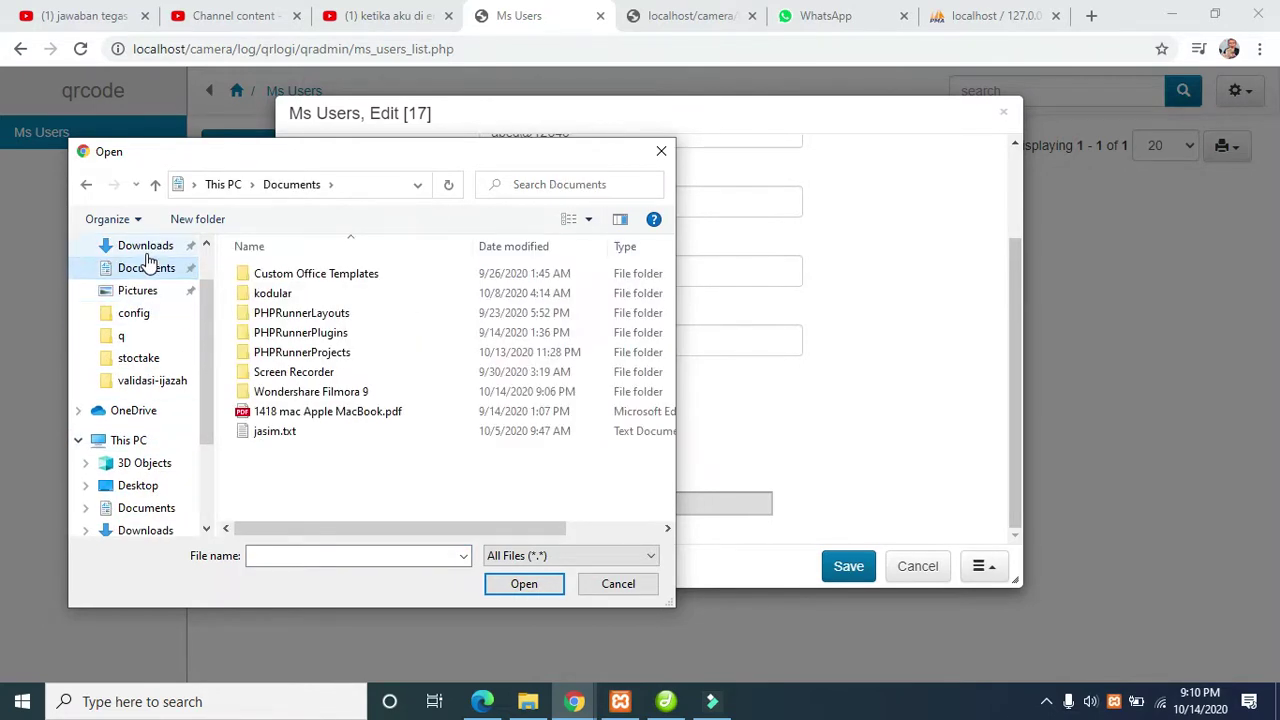
pyautogui.scroll(-4, 320, 397)
pyautogui.scroll(-3, 320, 397)
pyautogui.scroll(-1, 323, 390)
pyautogui.scroll(6, 318, 397)
pyautogui.scroll(2, 320, 397)
pyautogui.scroll(-2, 320, 397)
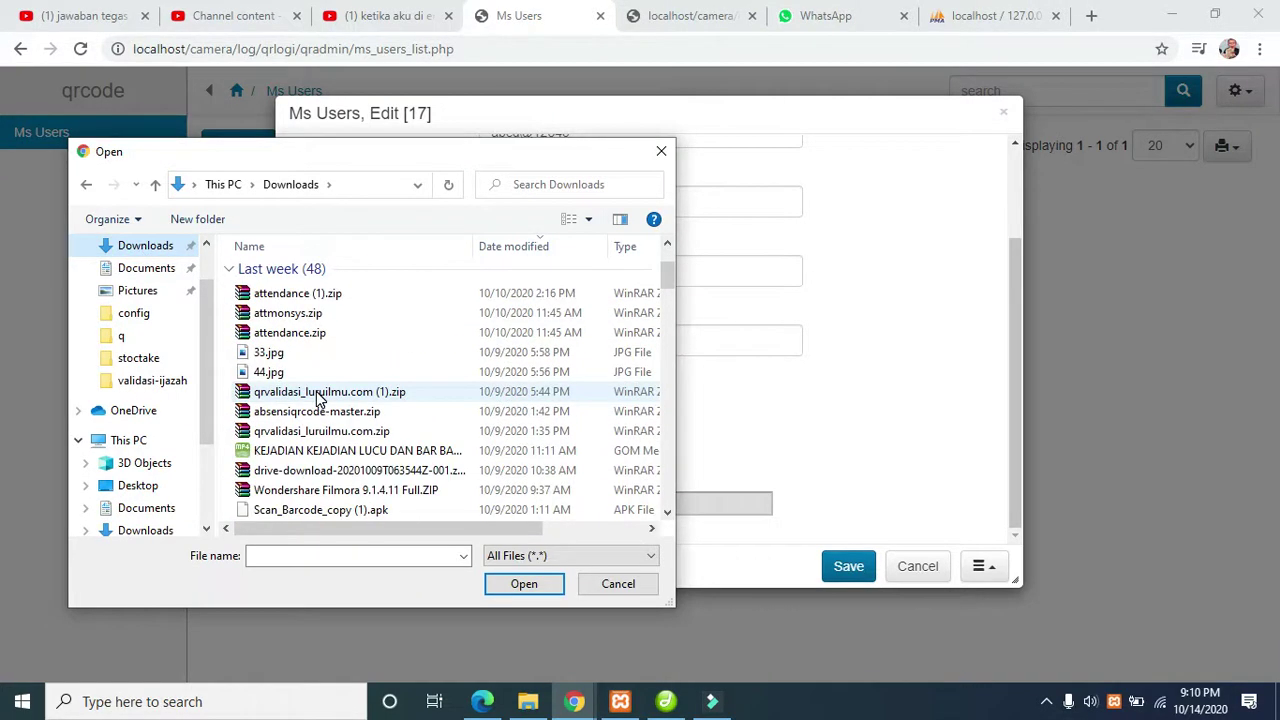
pyautogui.doubleClick(262, 354)
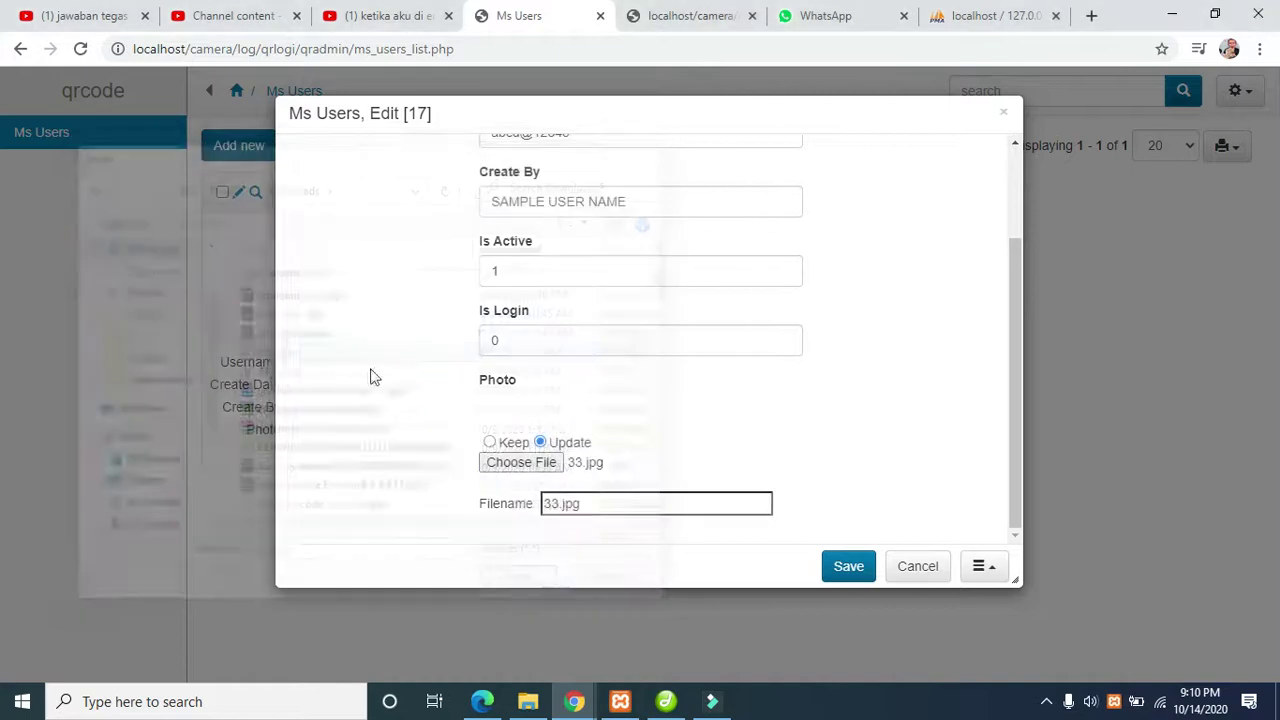
pyautogui.click(848, 566)
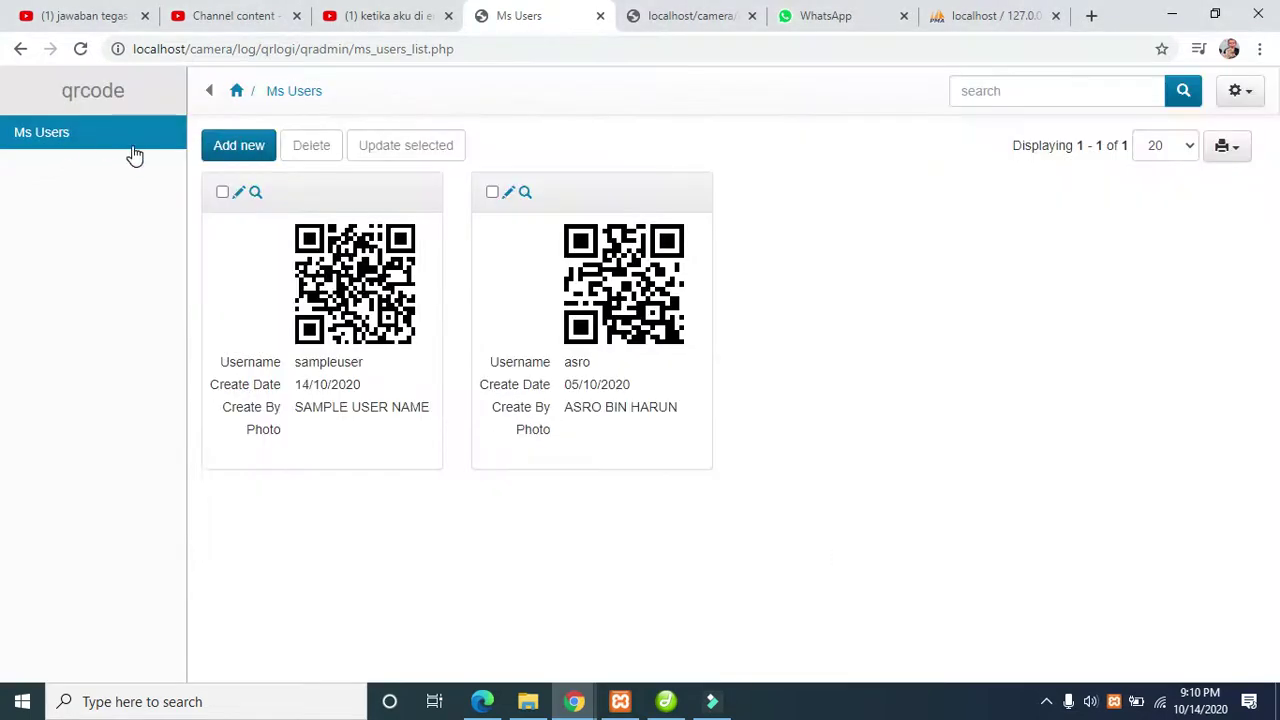
# Refresh Ms Users, then remove sampleuser's photo with the Delete option and save.
pyautogui.click(57, 140)
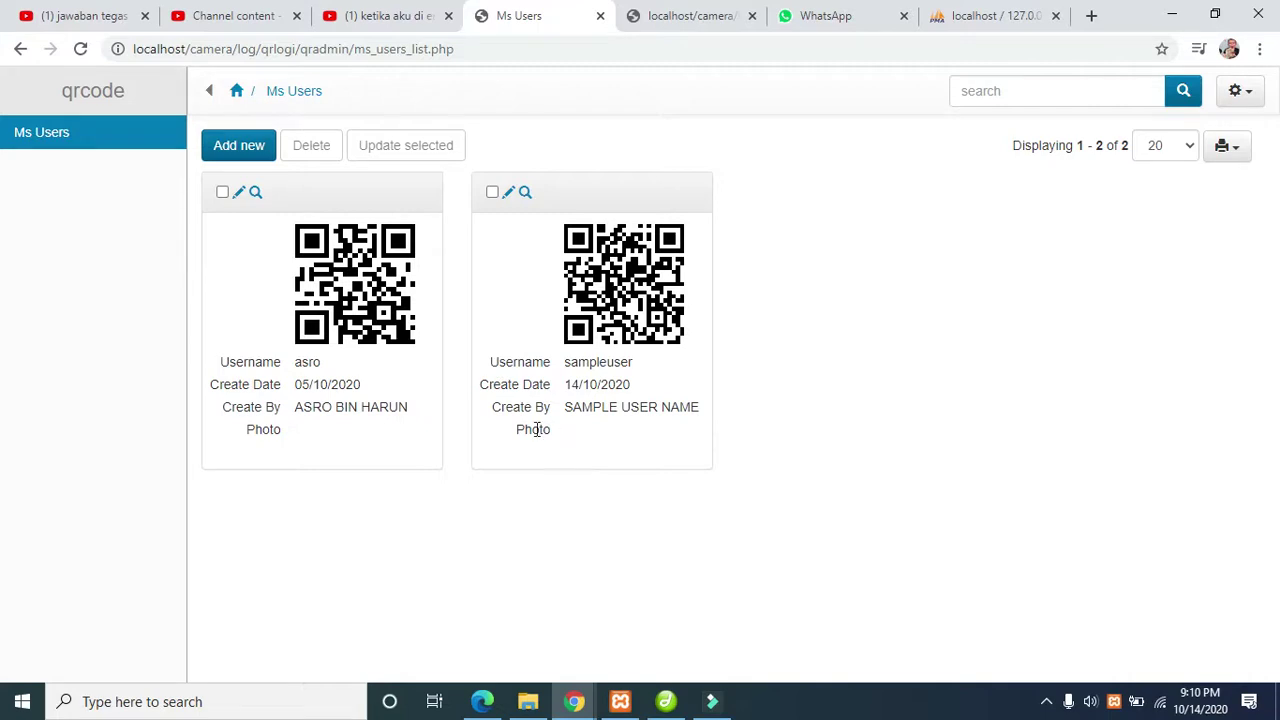
pyautogui.click(508, 192)
pyautogui.scroll(-2, 543, 430)
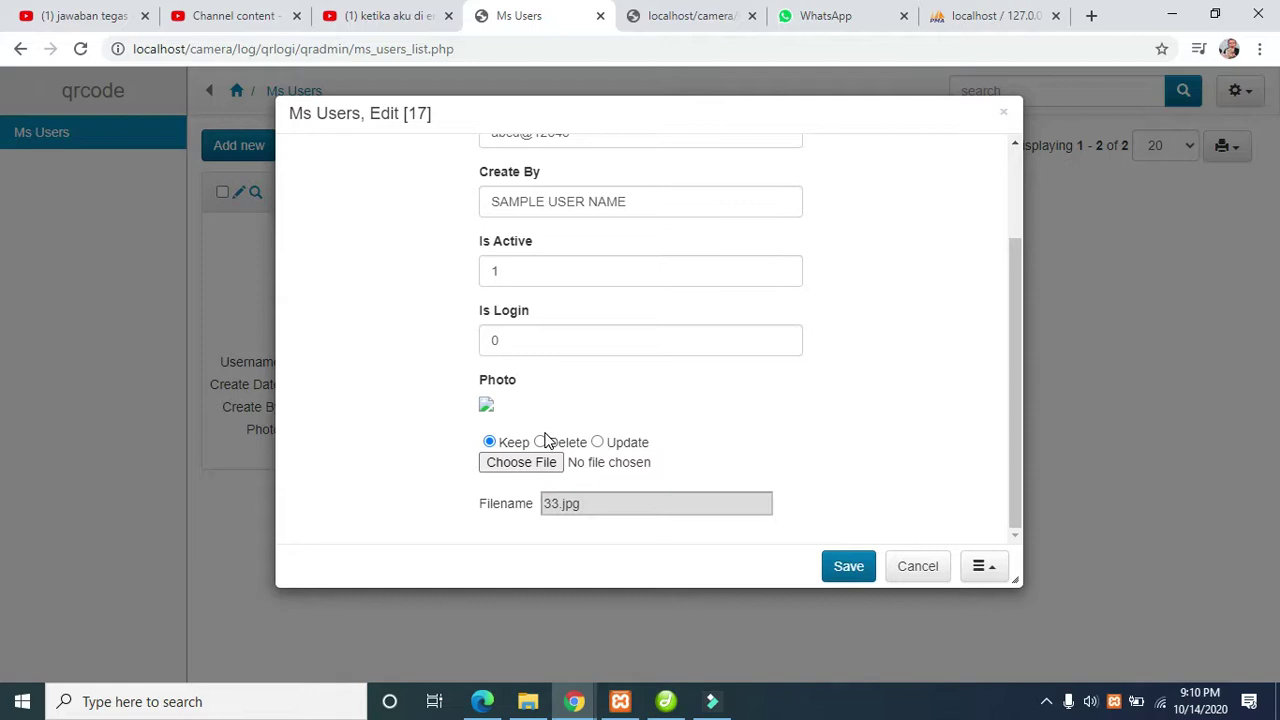
pyautogui.click(543, 442)
pyautogui.click(858, 574)
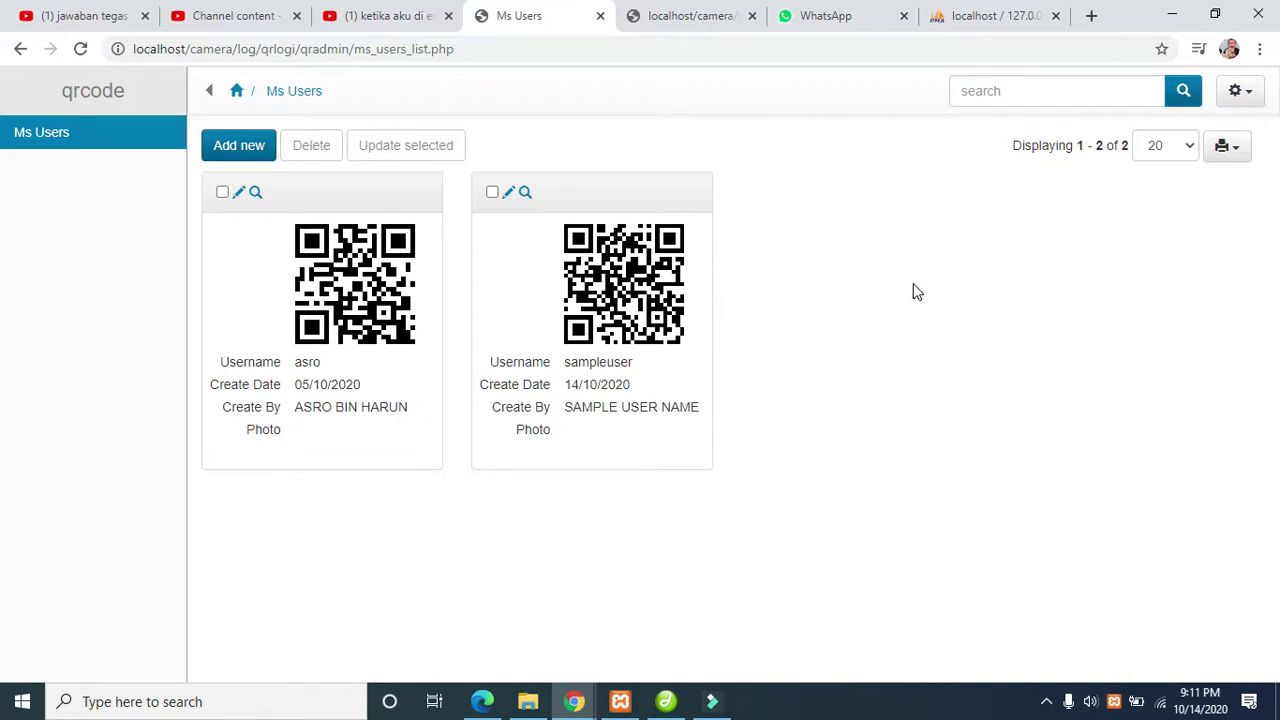
# View the current item list and return to the item entry form, twice.
pyautogui.click(666, 12)
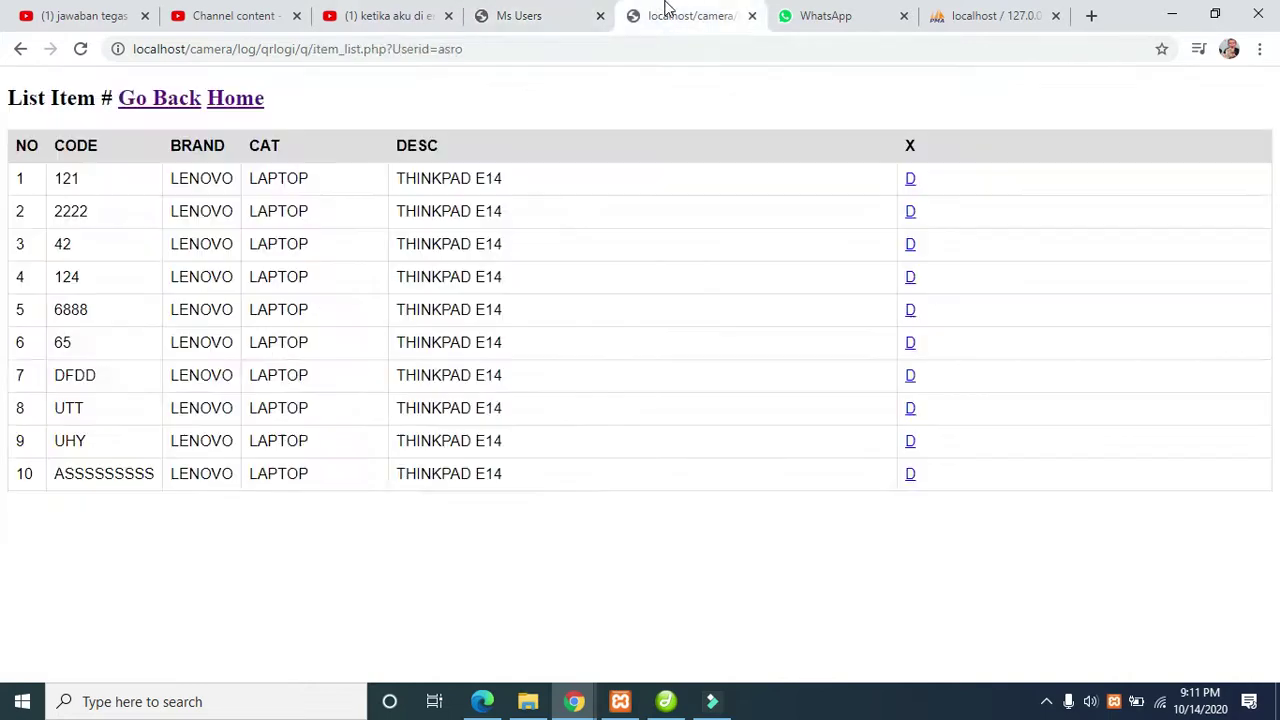
pyautogui.click(185, 95)
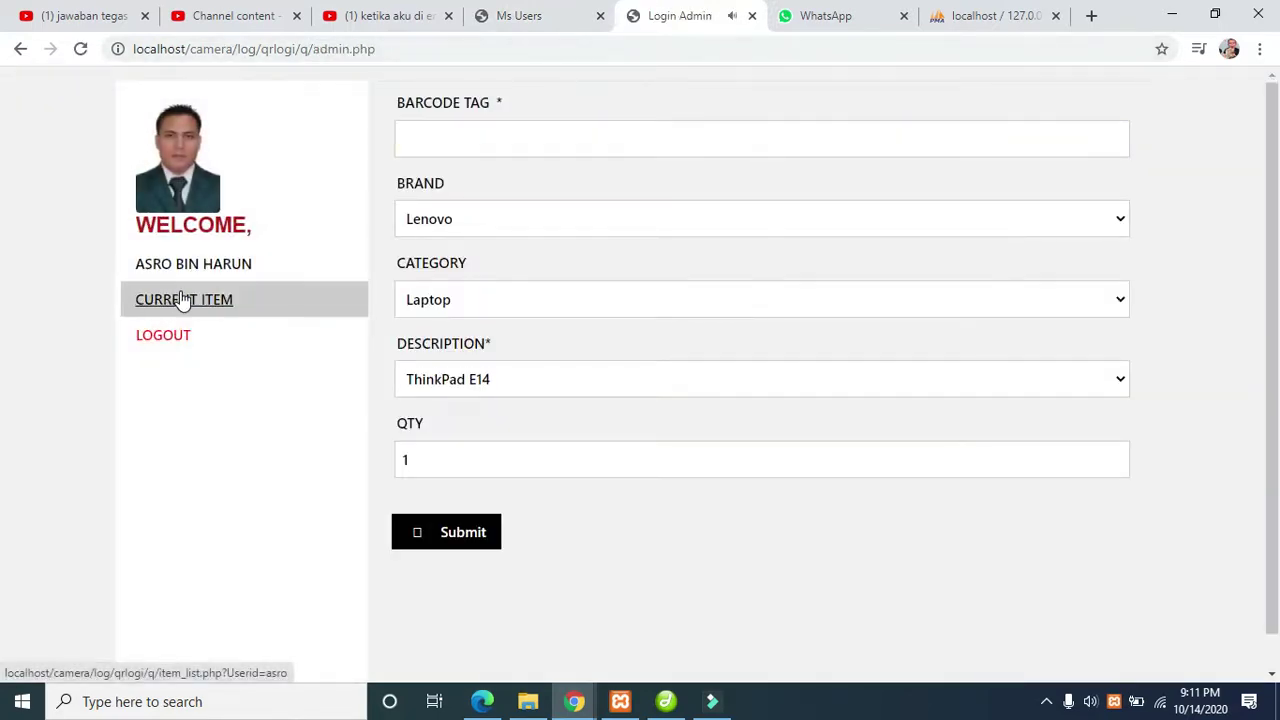
pyautogui.click(182, 300)
pyautogui.click(152, 98)
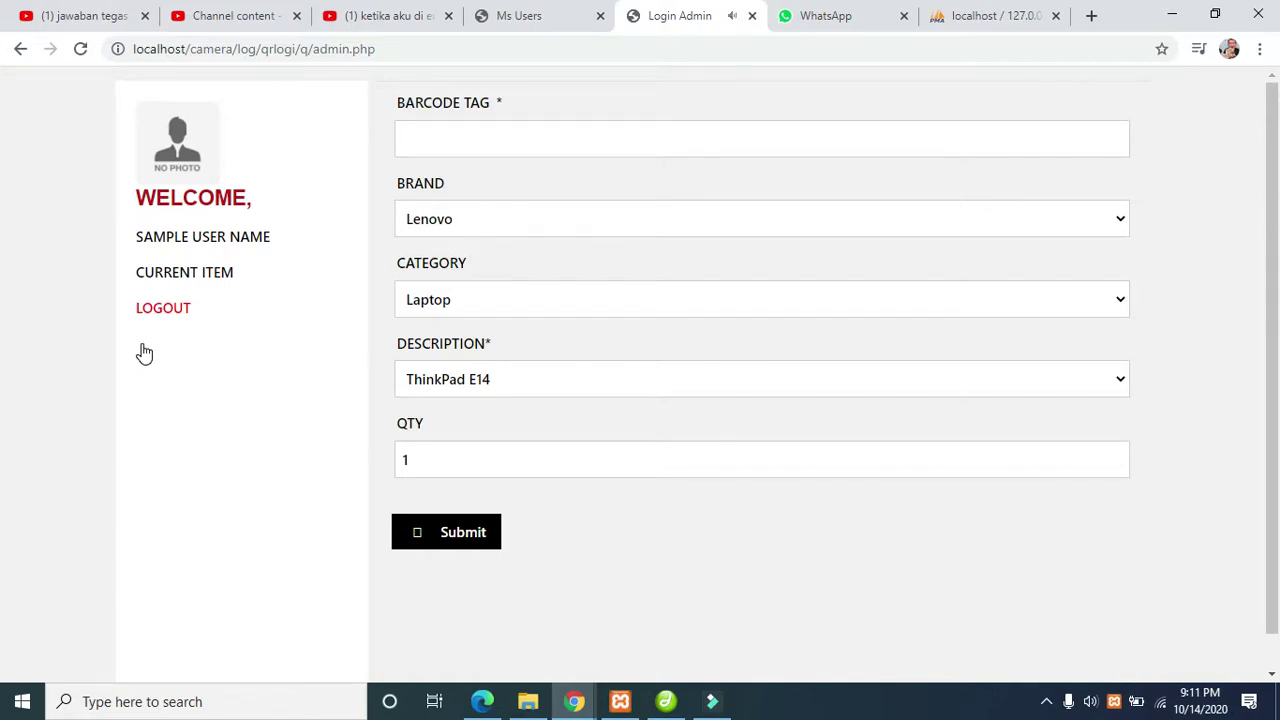
# Add user SAMPLE NAME with a password and Create By NAME SECOND in Ms Users.
pyautogui.click(527, 13)
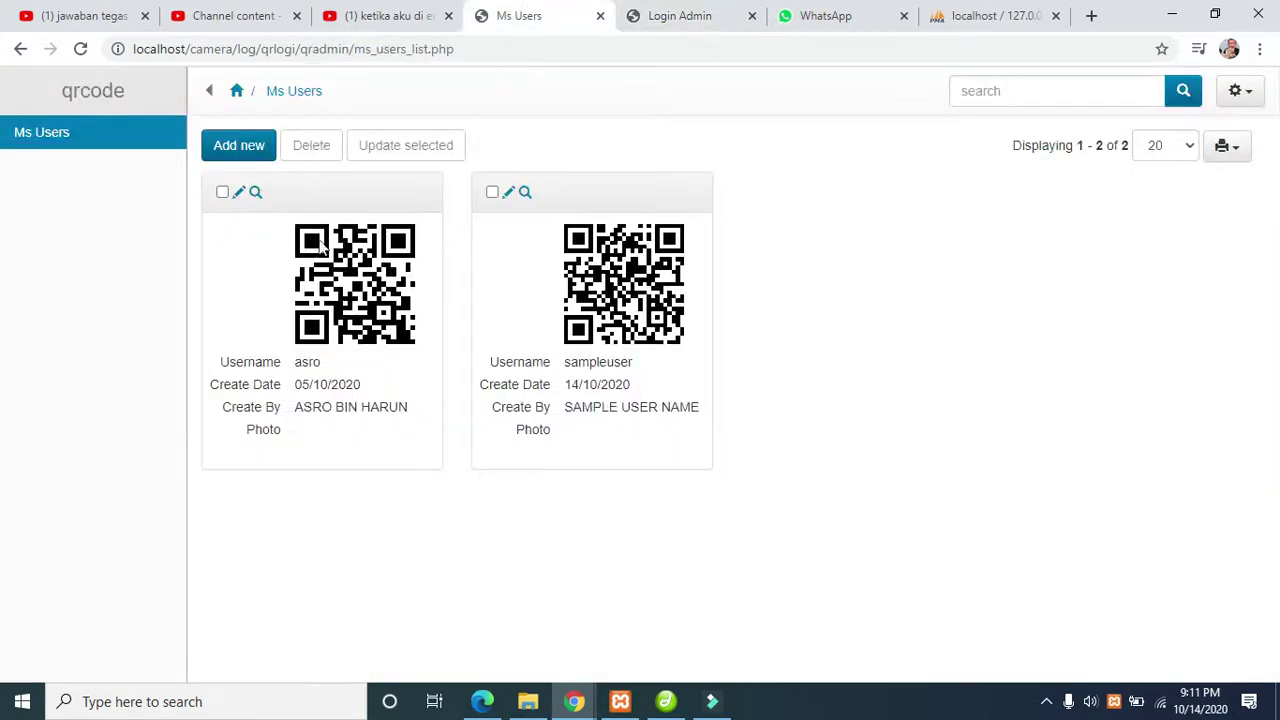
pyautogui.click(257, 160)
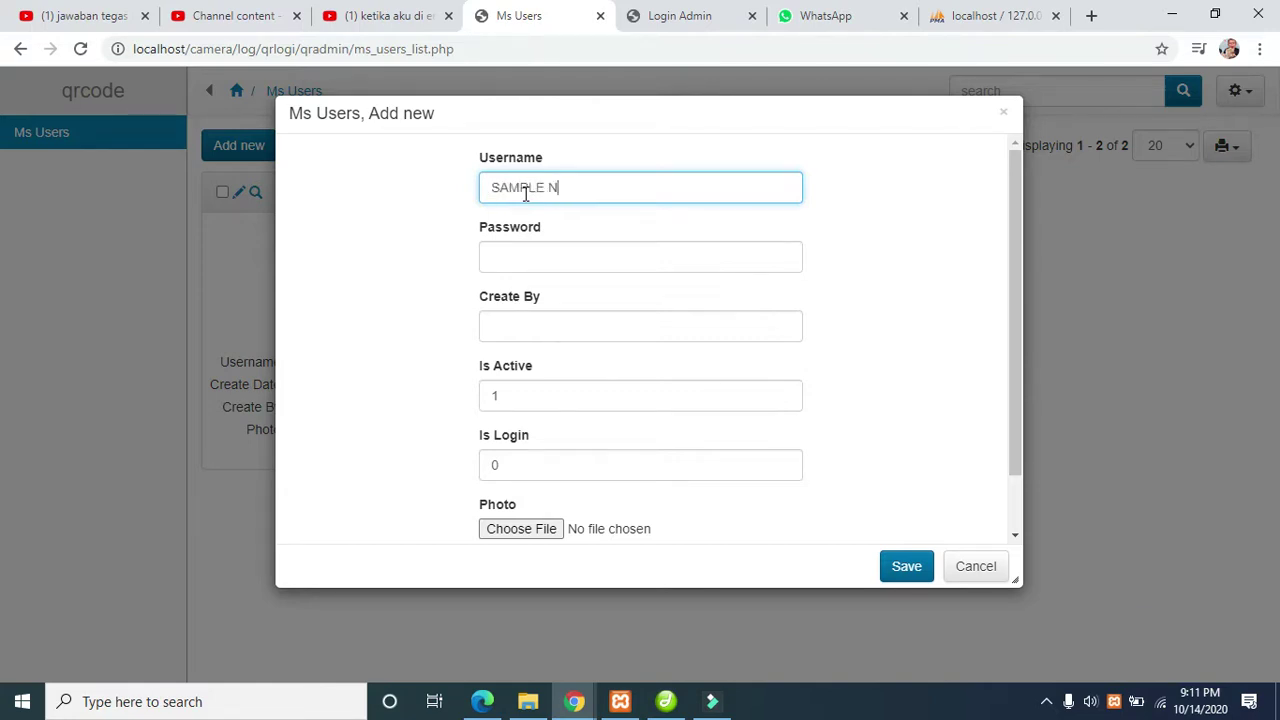
pyautogui.press('Tab')
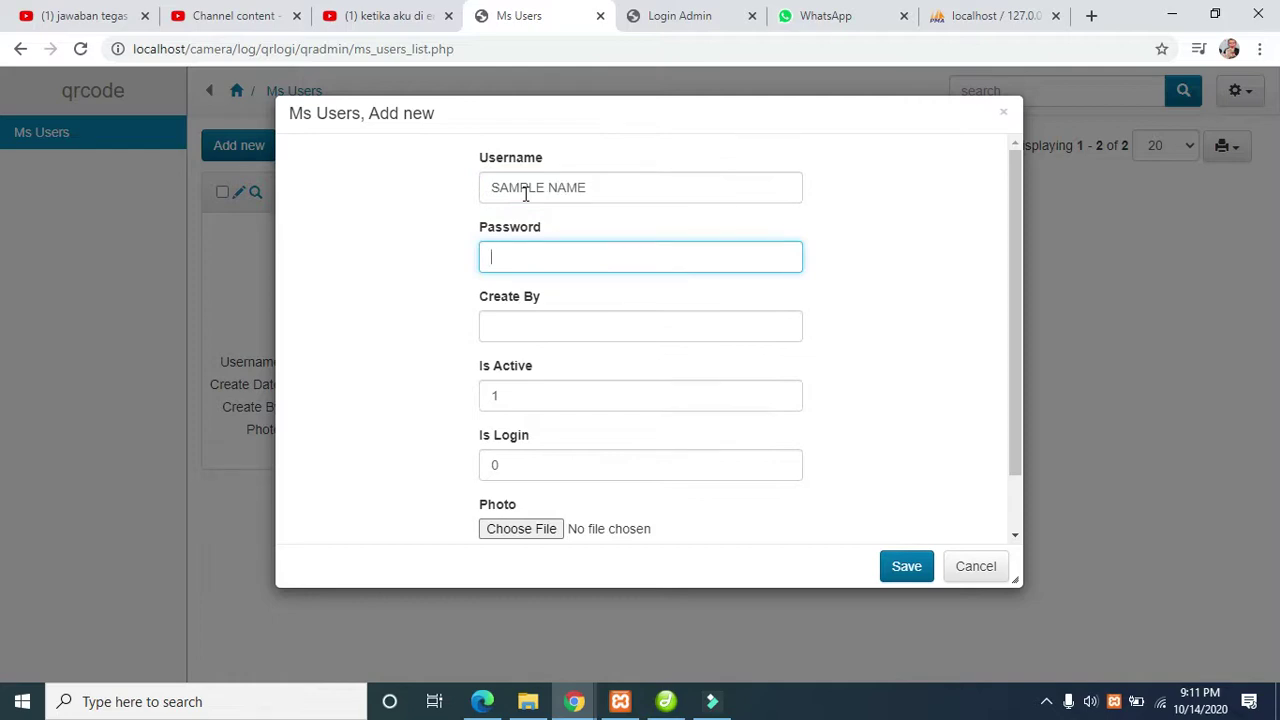
pyautogui.press('Tab')
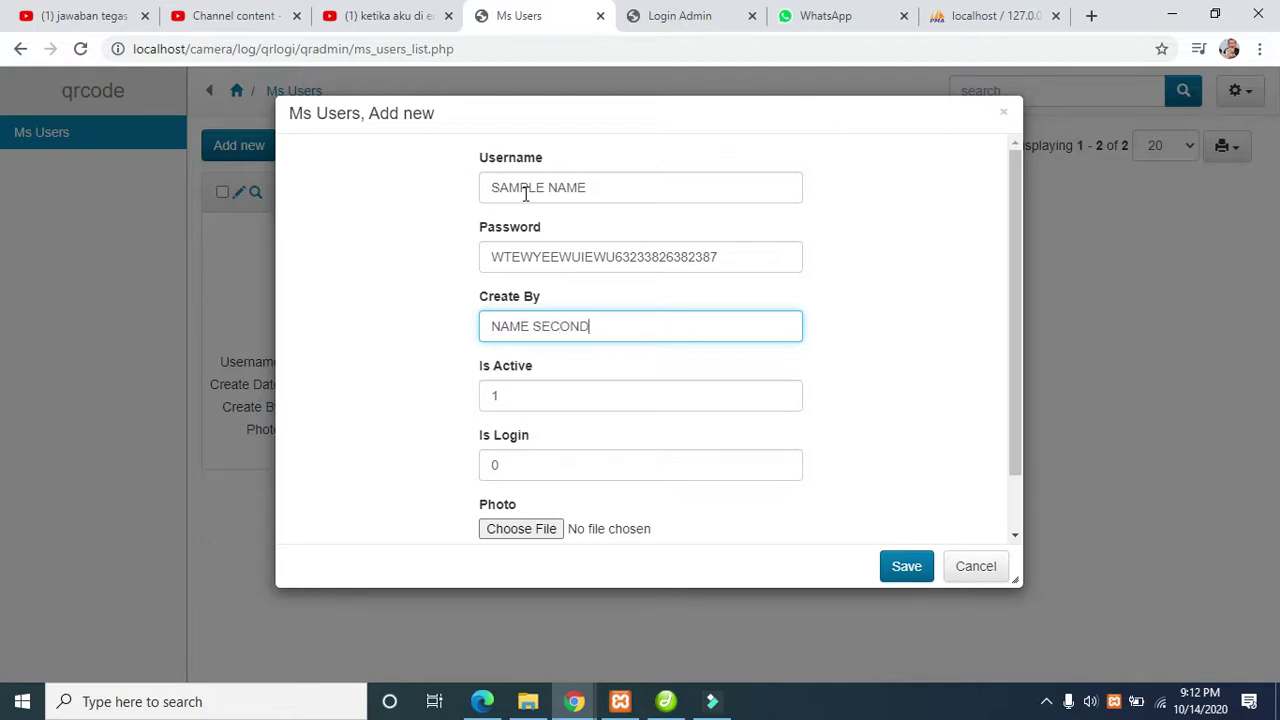
pyautogui.click(917, 573)
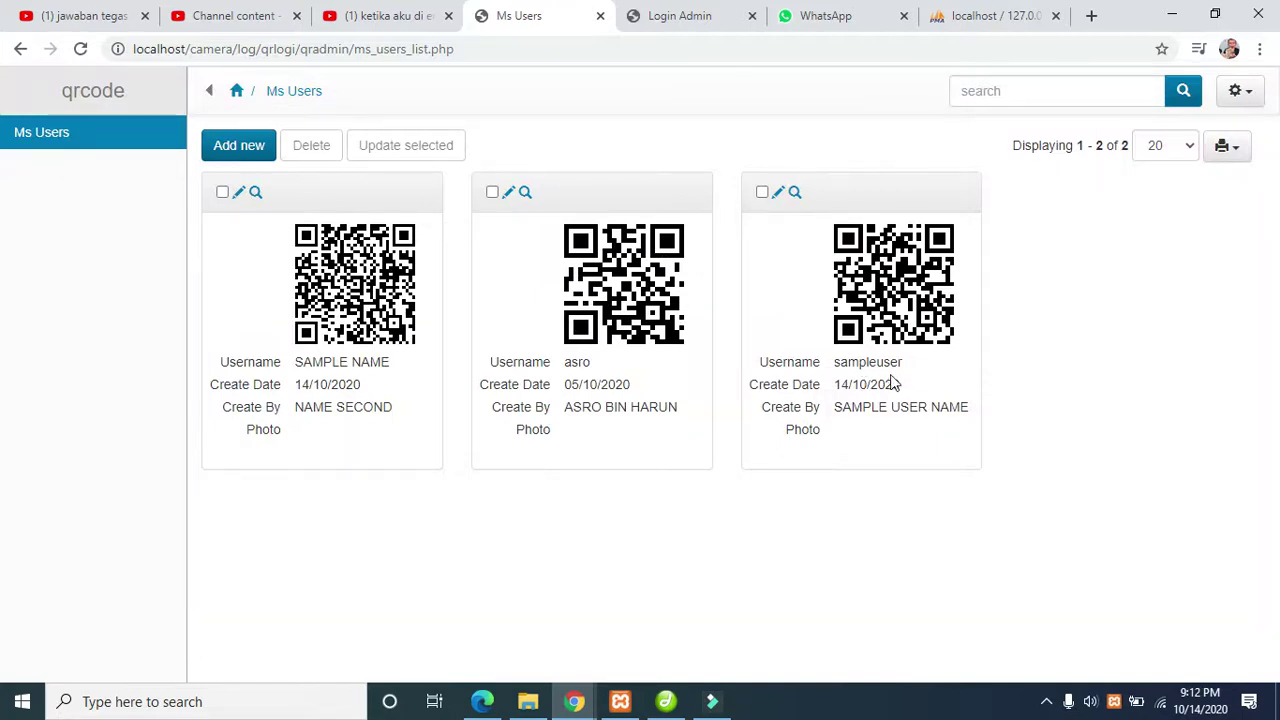
# Highlight the new user's creation date, then return to the login app page.
pyautogui.moveTo(328, 385); pyautogui.dragTo(444, 380)
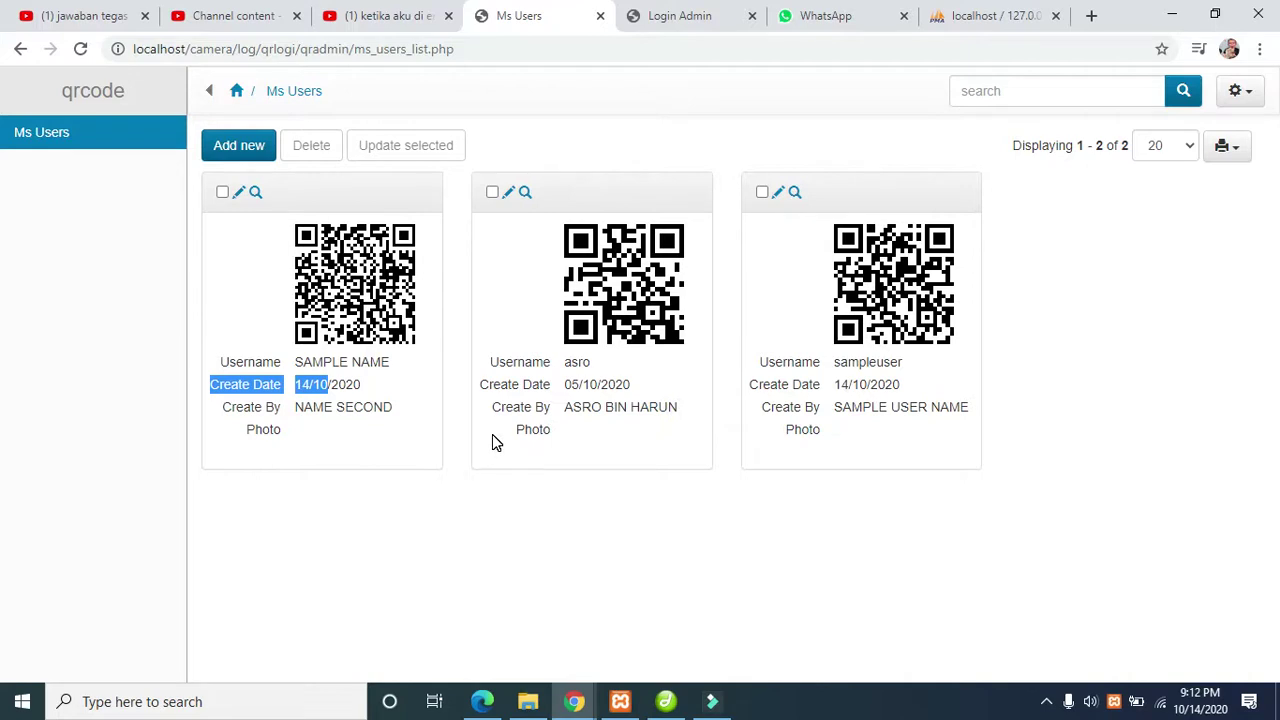
pyautogui.click(700, 18)
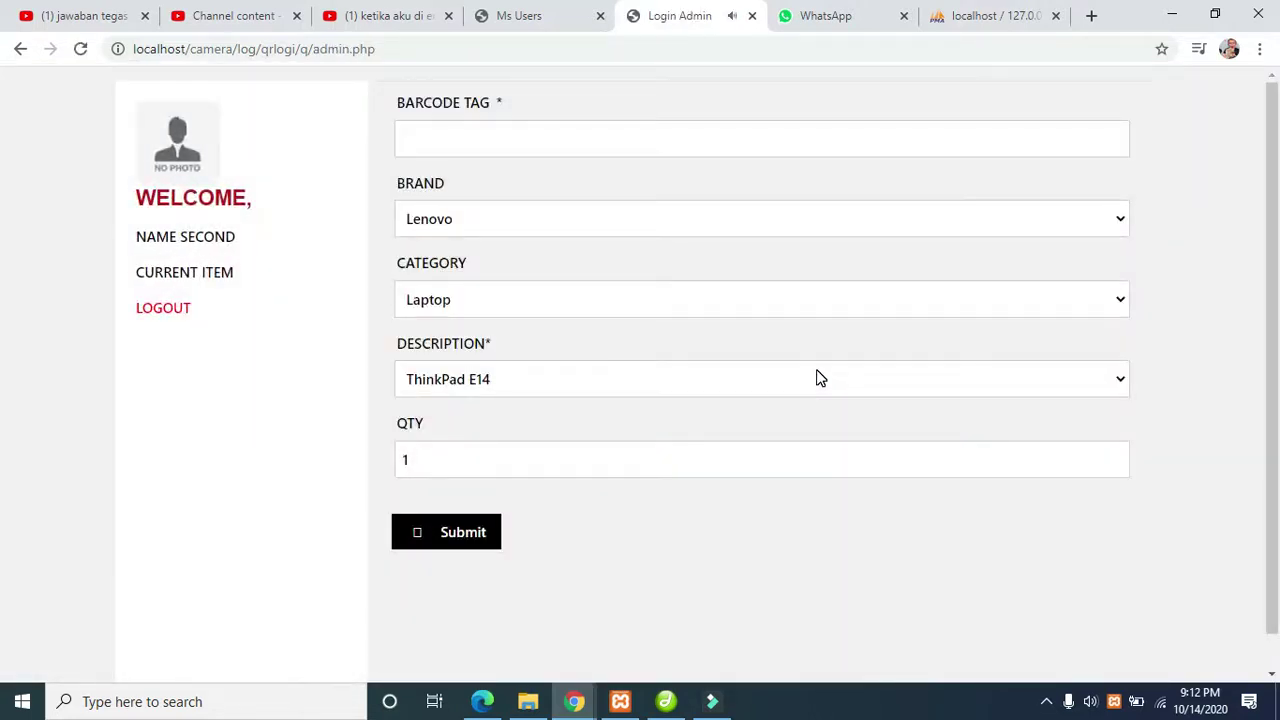
# Submit a Lenovo Laptop ThinkPad E14 item with barcode KJSDKLASJDKH37637I3.
pyautogui.click(518, 142)
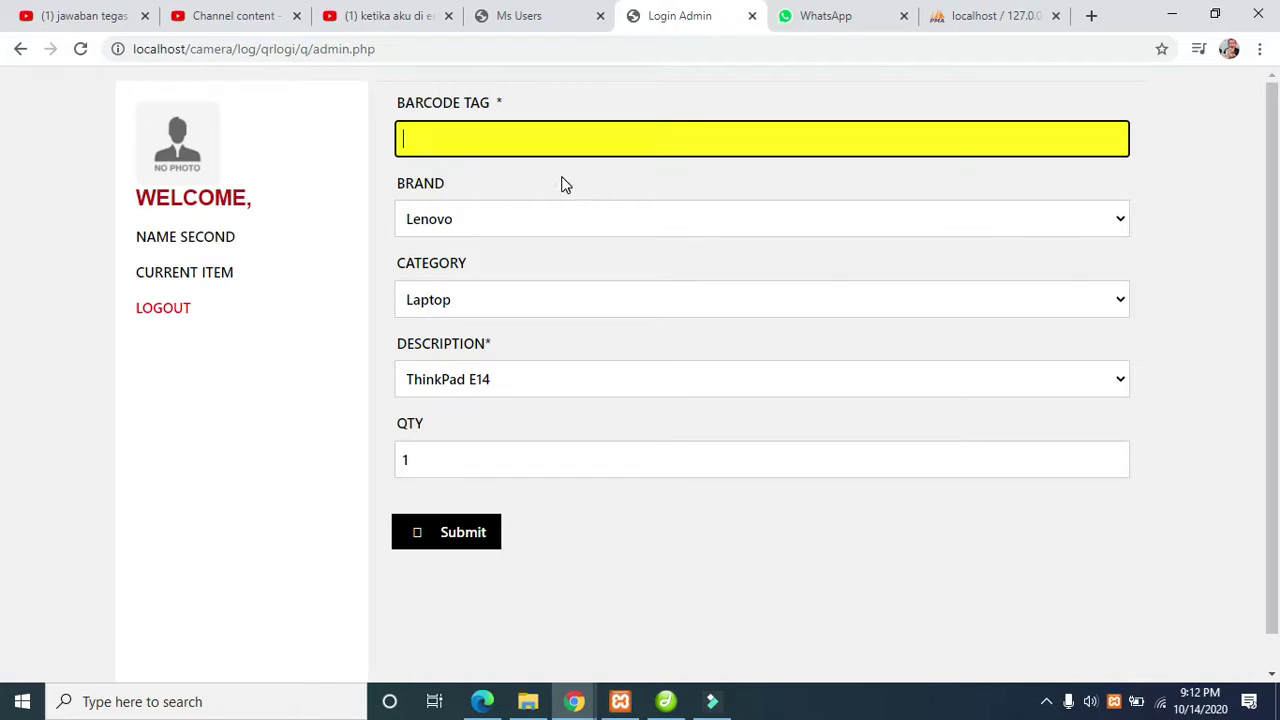
pyautogui.click(535, 224)
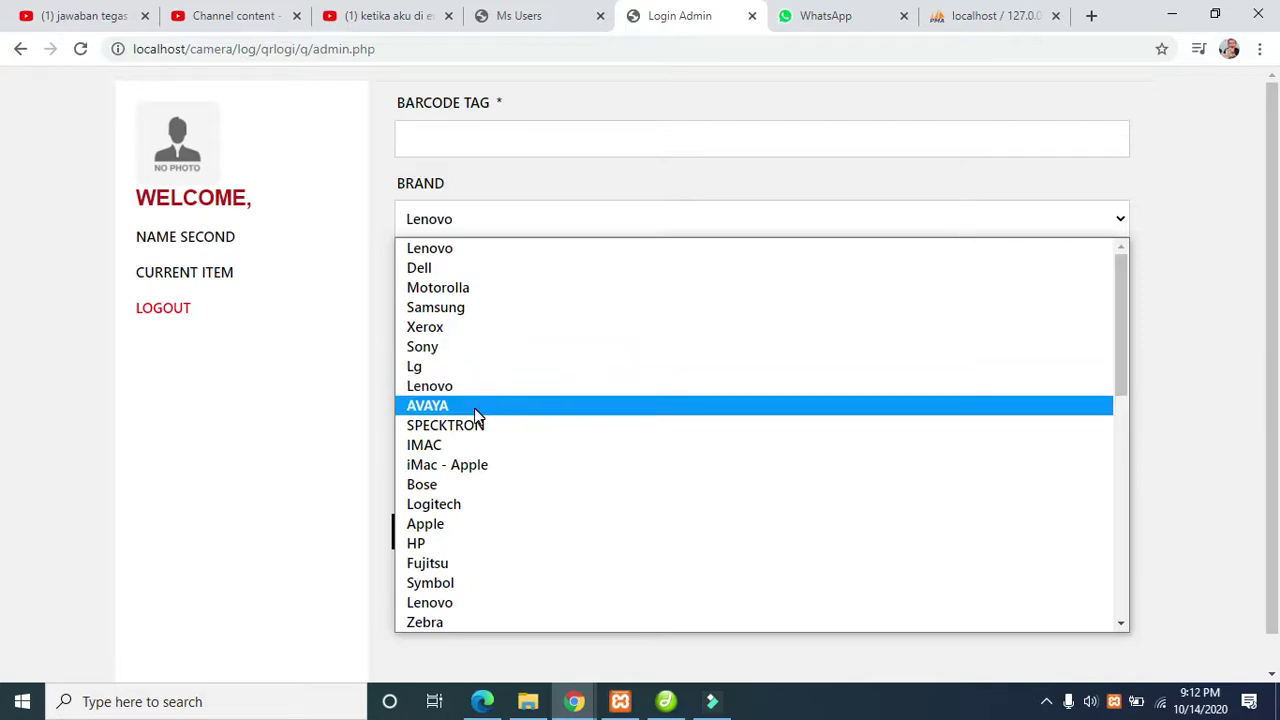
pyautogui.click(474, 248)
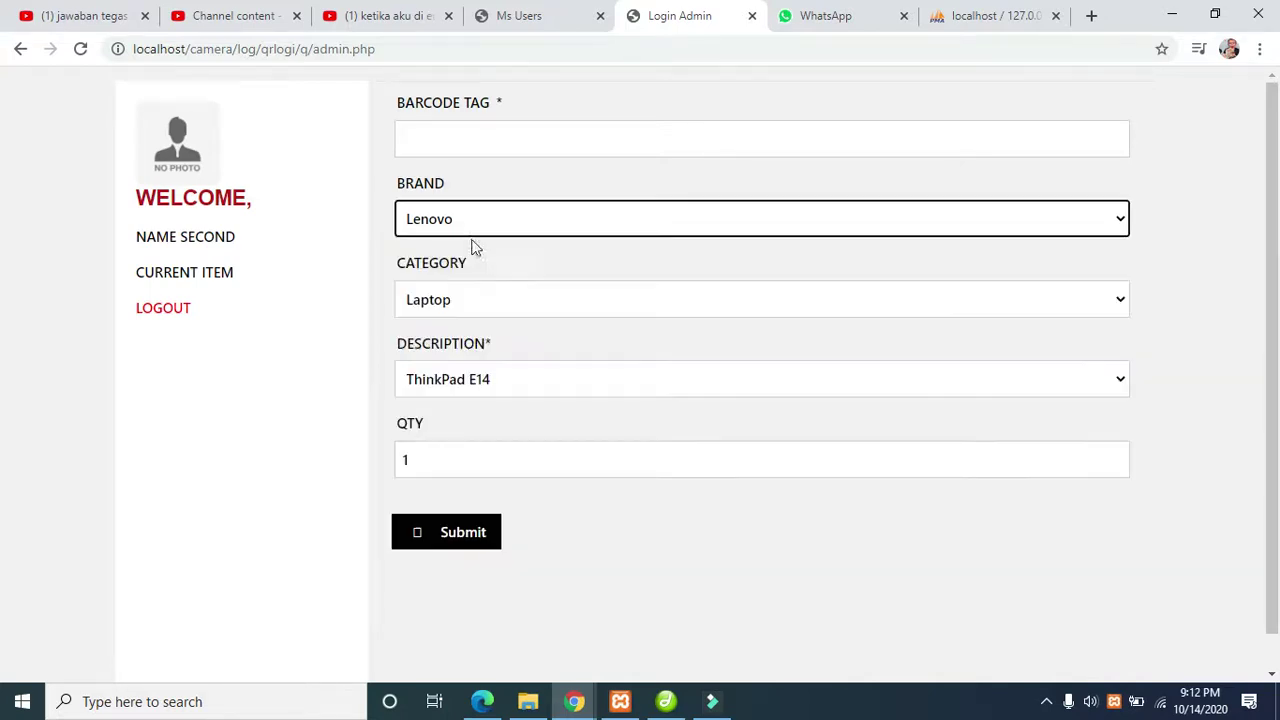
pyautogui.click(480, 302)
pyautogui.click(479, 385)
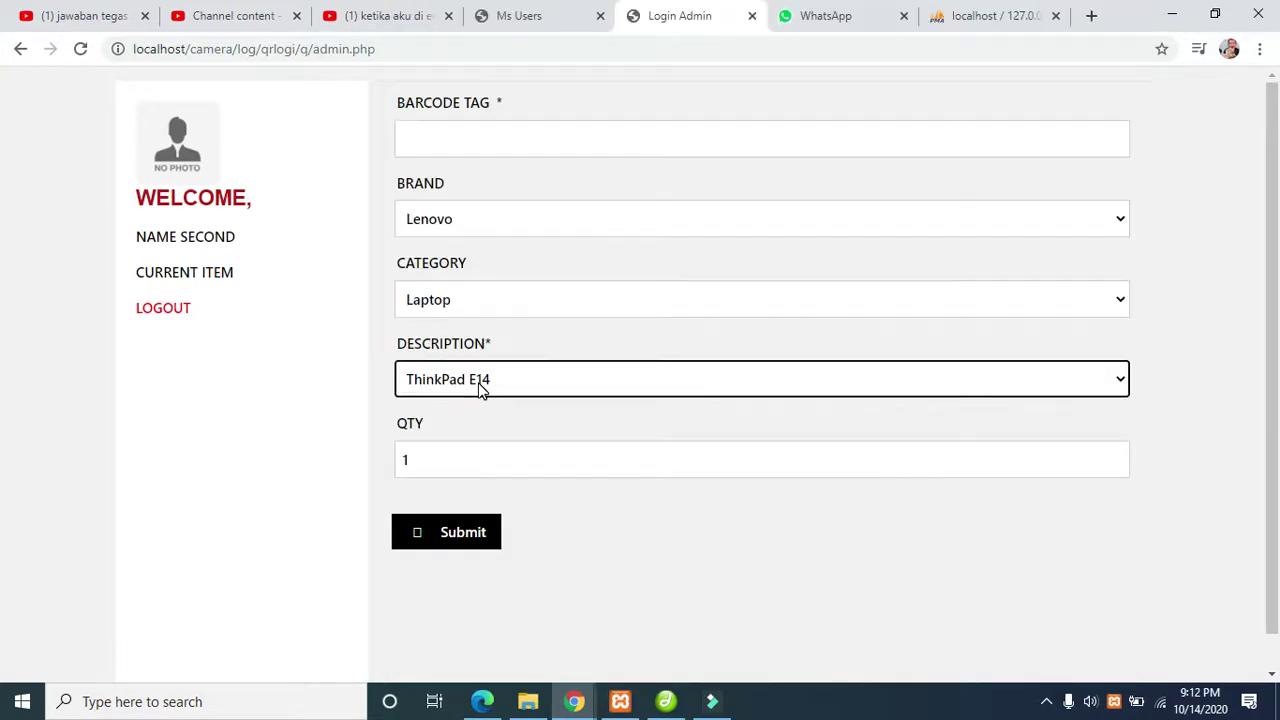
pyautogui.click(480, 390)
pyautogui.click(542, 135)
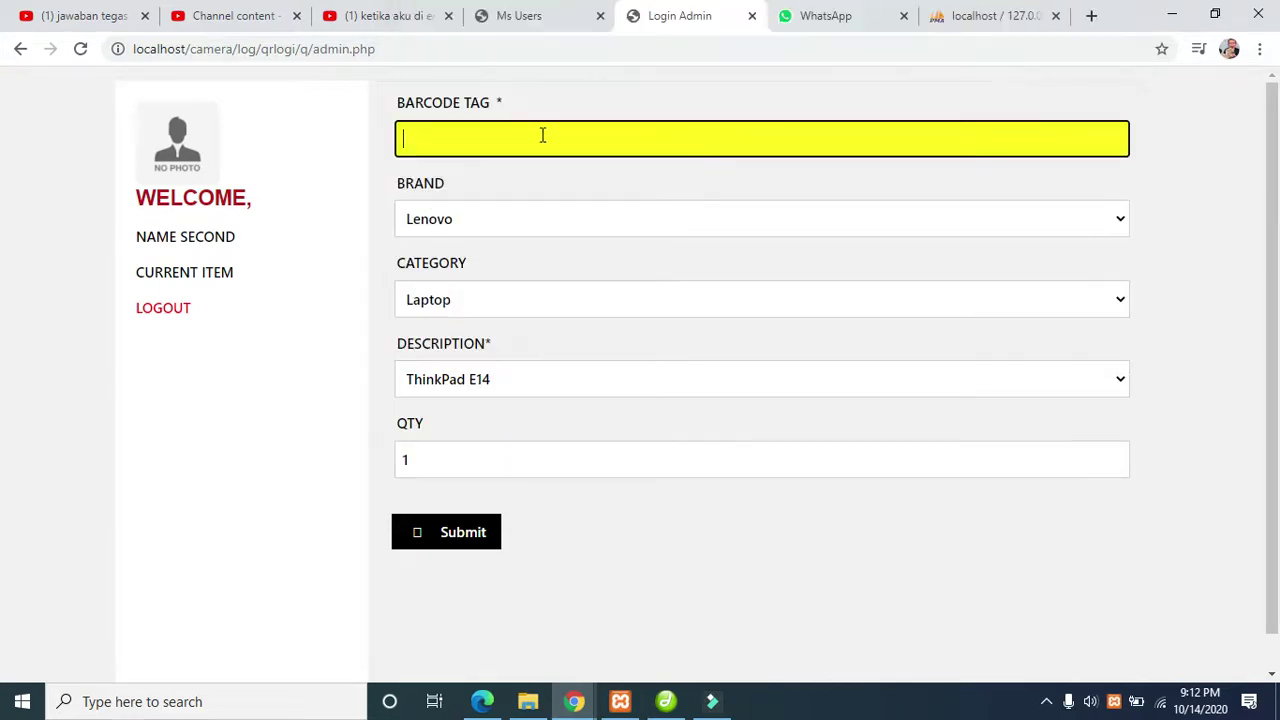
pyautogui.write('KJSDKLASJDKH37637I3')
pyautogui.click(443, 543)
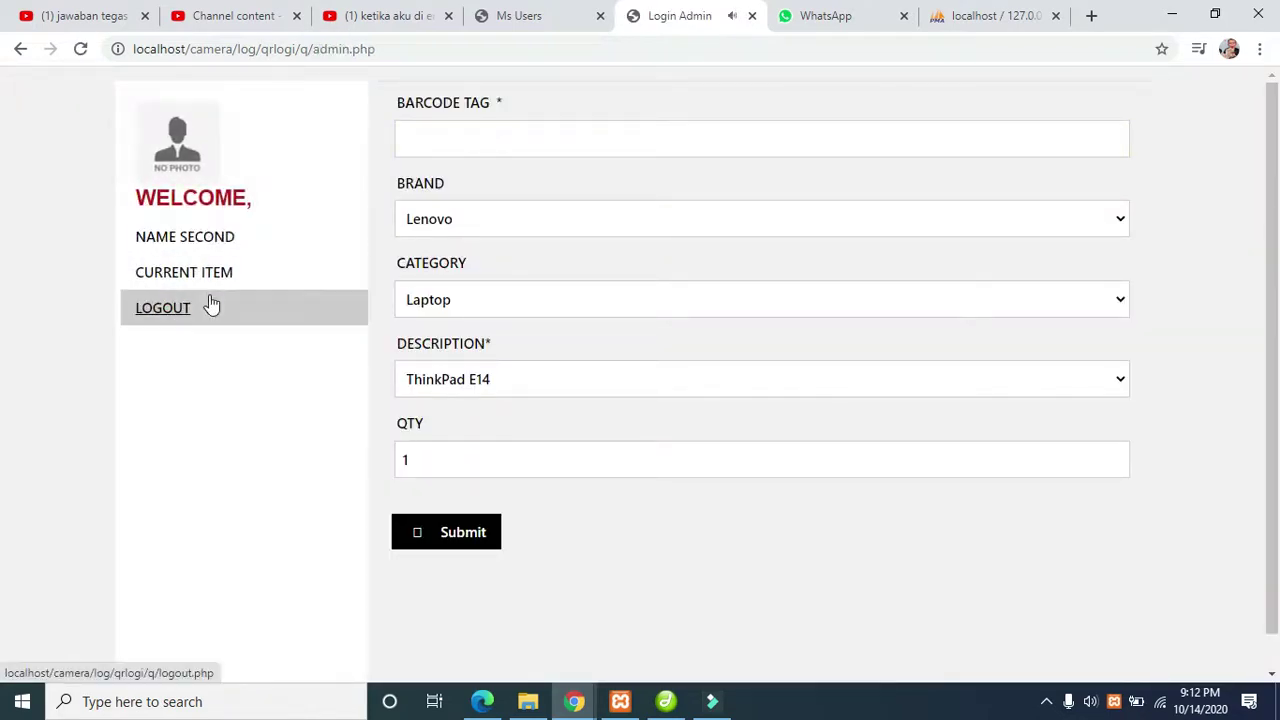
# Copy the item's code from Current Item and resubmit it, getting a duplicate rejection.
pyautogui.click(209, 275)
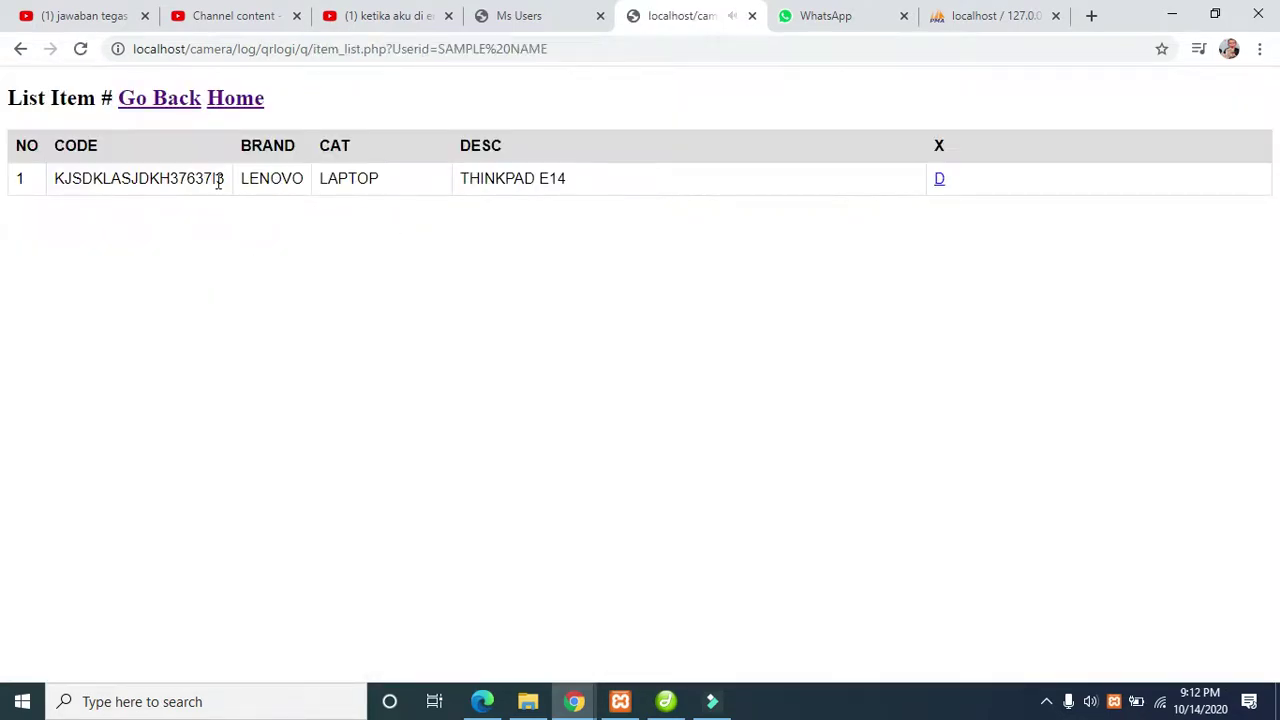
pyautogui.moveTo(219, 182); pyautogui.dragTo(56, 190)
pyautogui.hotkey('ctrl', 'c')
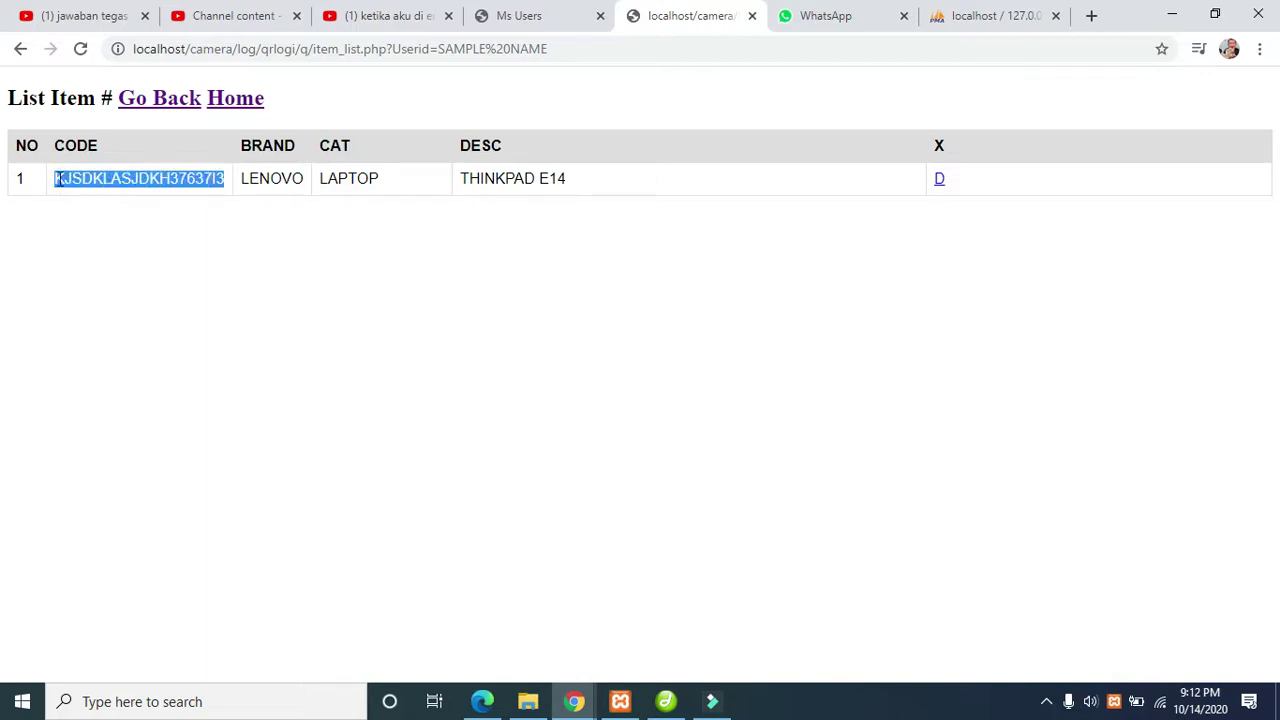
pyautogui.click(152, 103)
pyautogui.click(551, 143)
pyautogui.hotkey('ctrl', 'v')
pyautogui.click(443, 537)
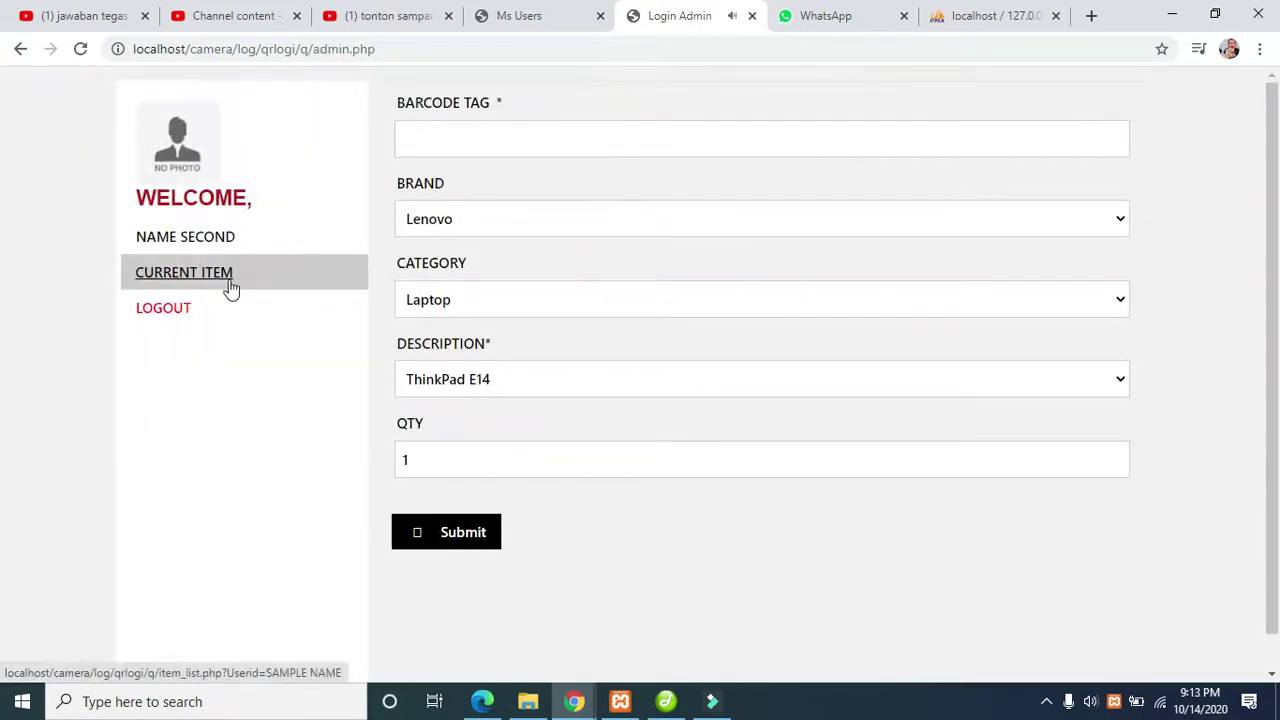
pyautogui.click(226, 279)
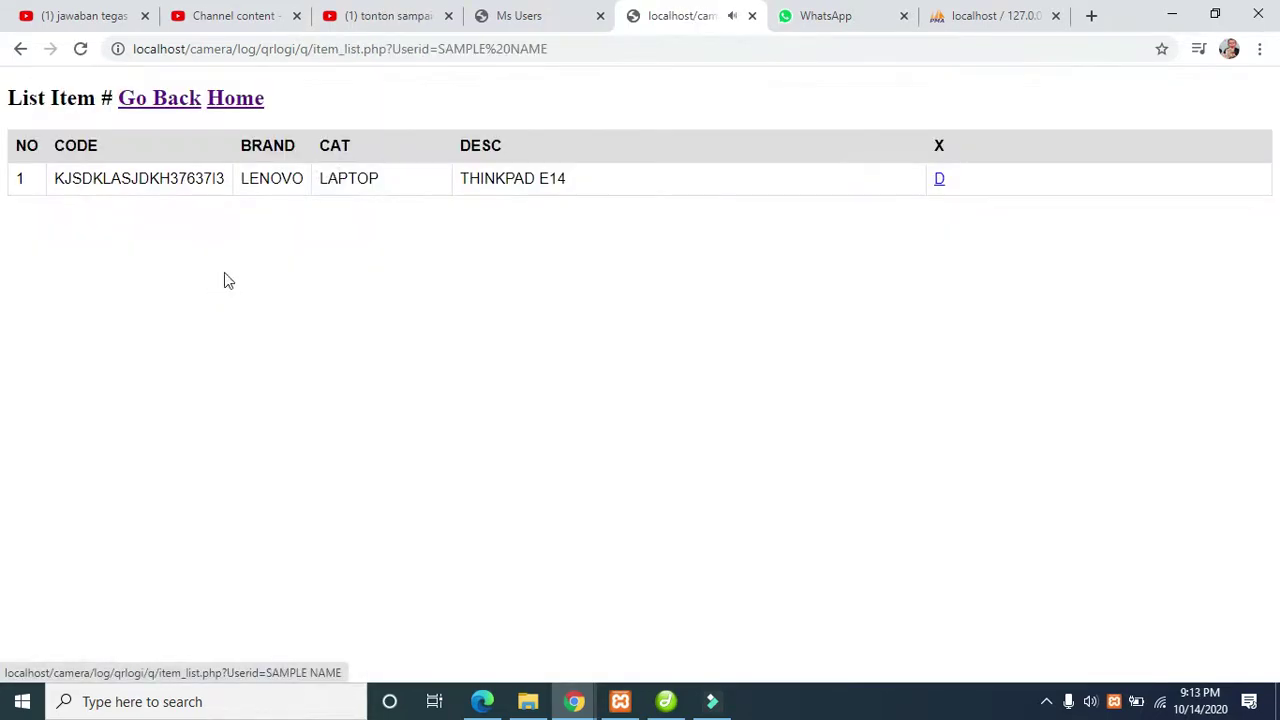
# Add a second ThinkPad E14 with barcode 123456, then confirm a repeat 123456 is rejected.
pyautogui.click(172, 95)
pyautogui.click(523, 154)
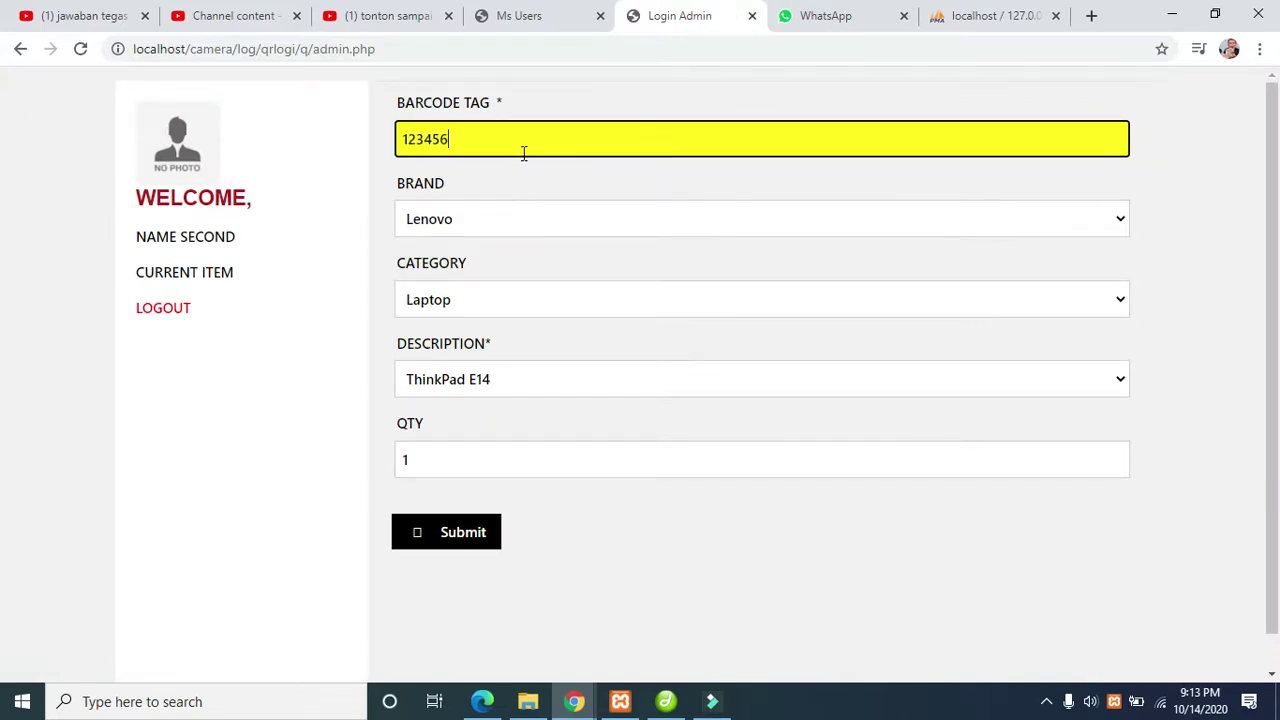
pyautogui.click(437, 530)
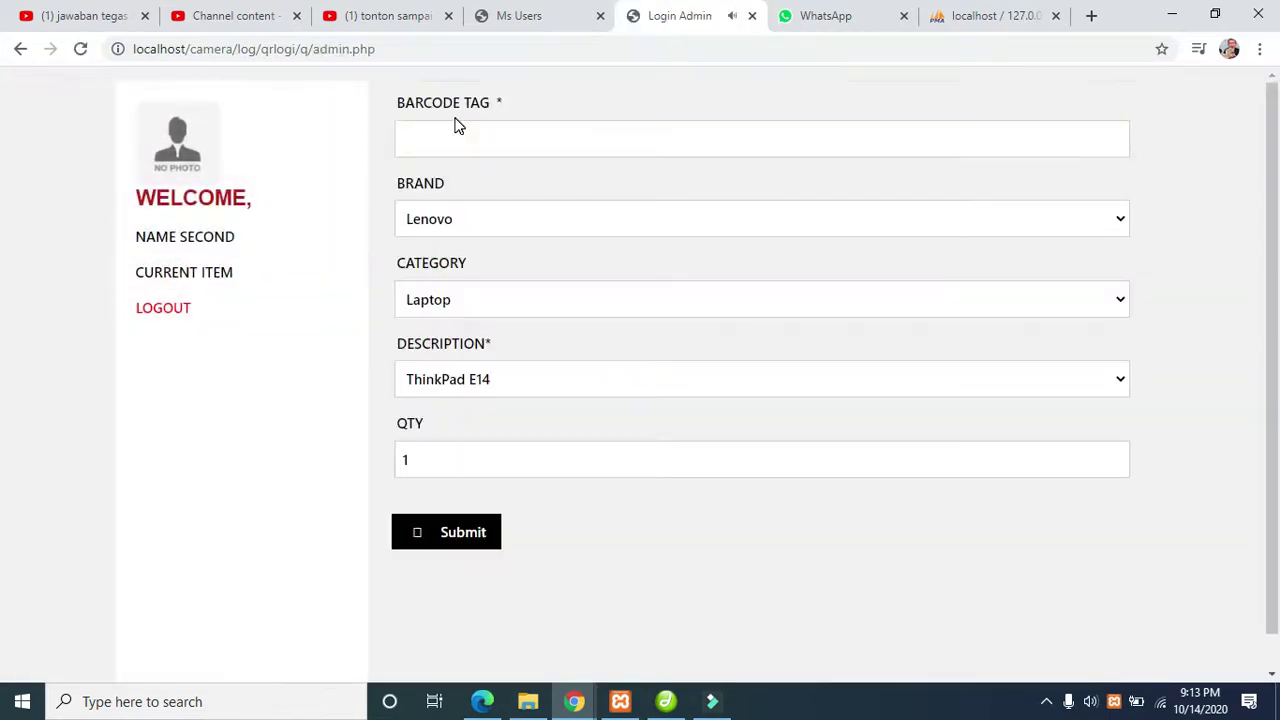
pyautogui.click(450, 136)
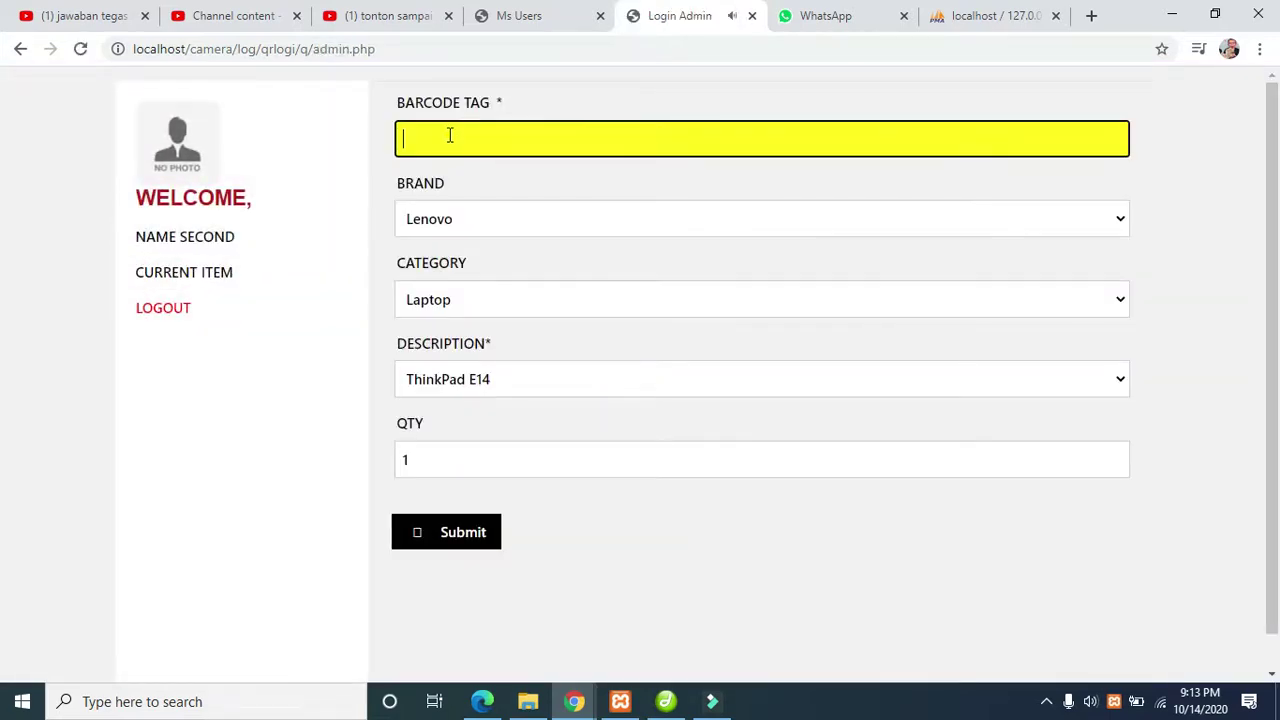
pyautogui.write('56')
pyautogui.click(458, 540)
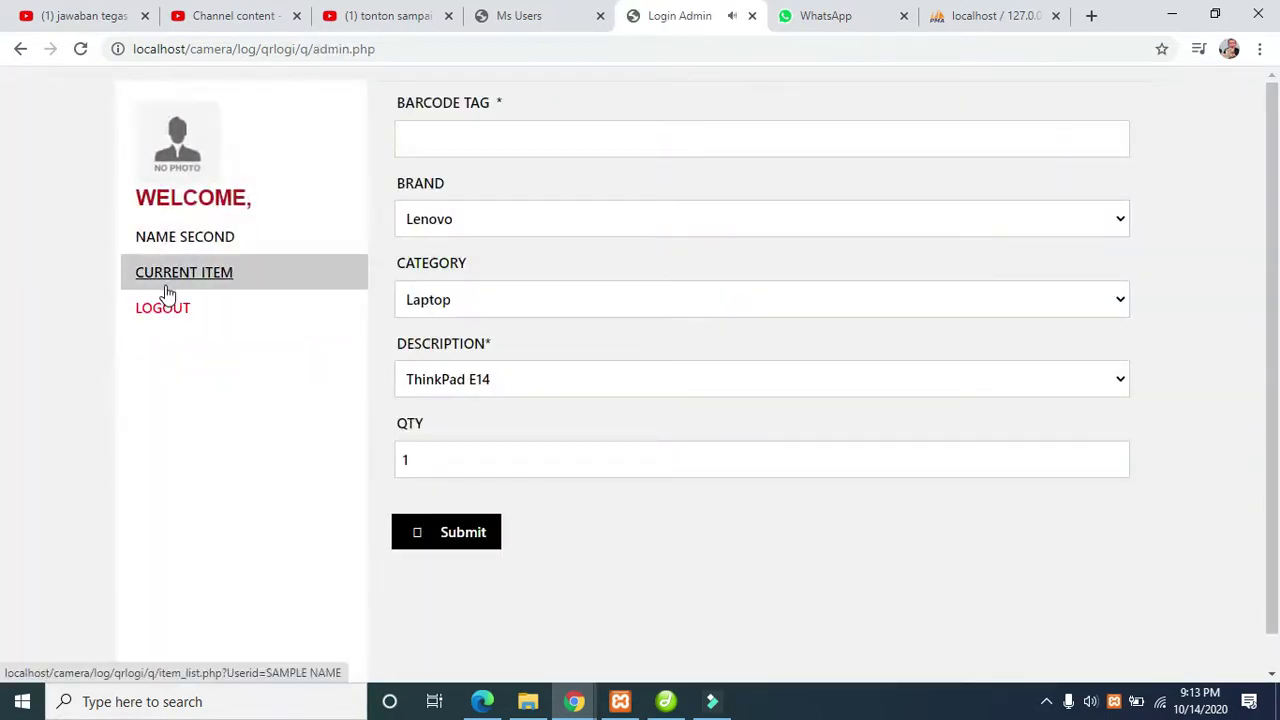
pyautogui.click(163, 289)
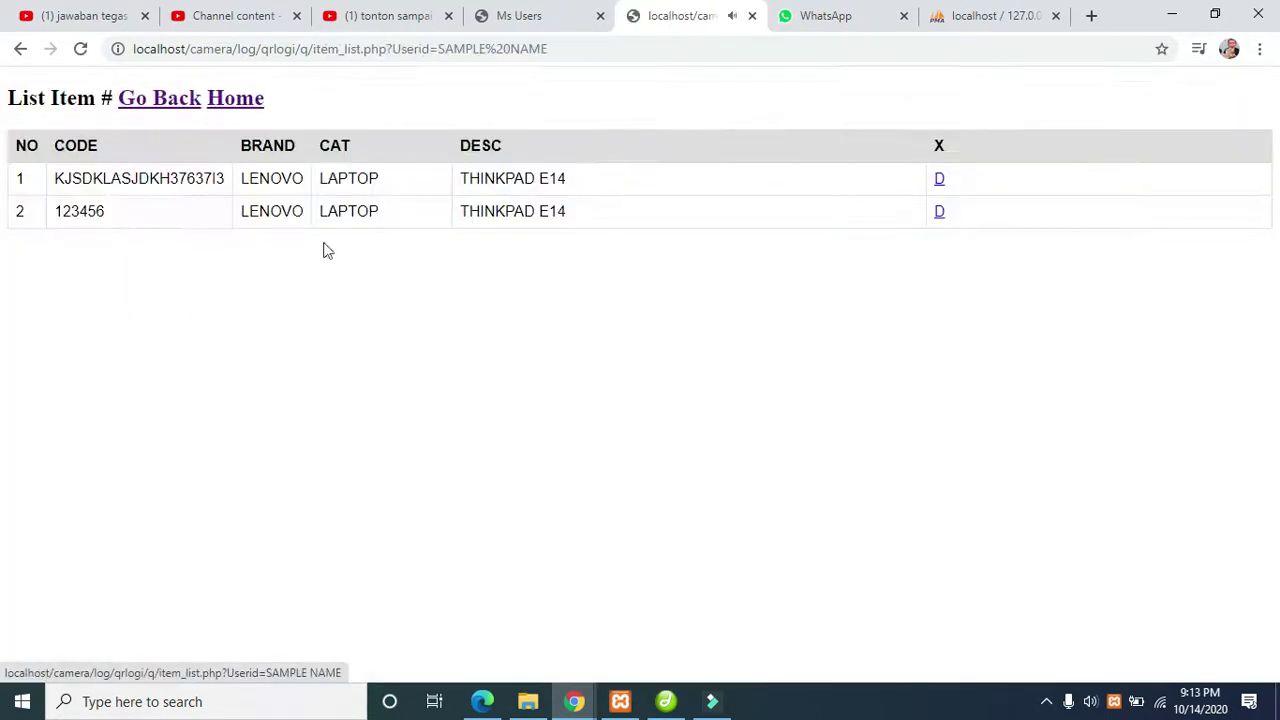
# Return to the item form as the original user and focus the Barcode Tag field.
pyautogui.click(155, 99)
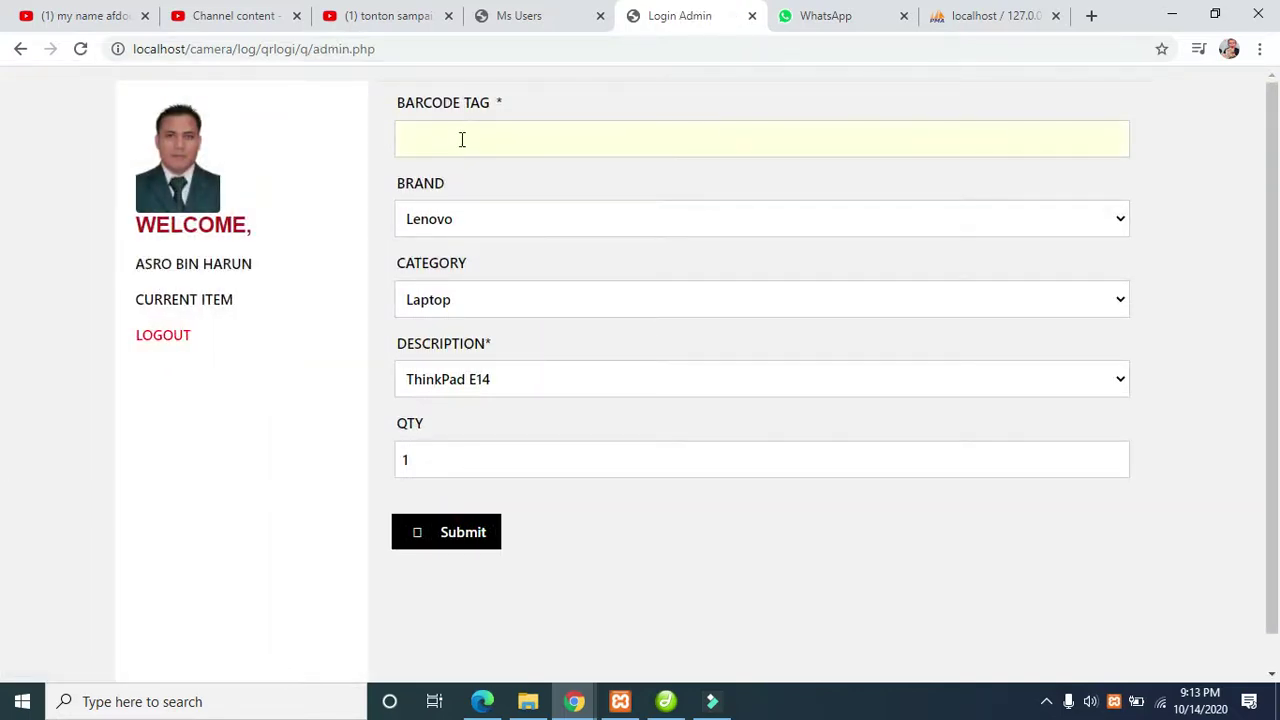
pyautogui.click(462, 140)
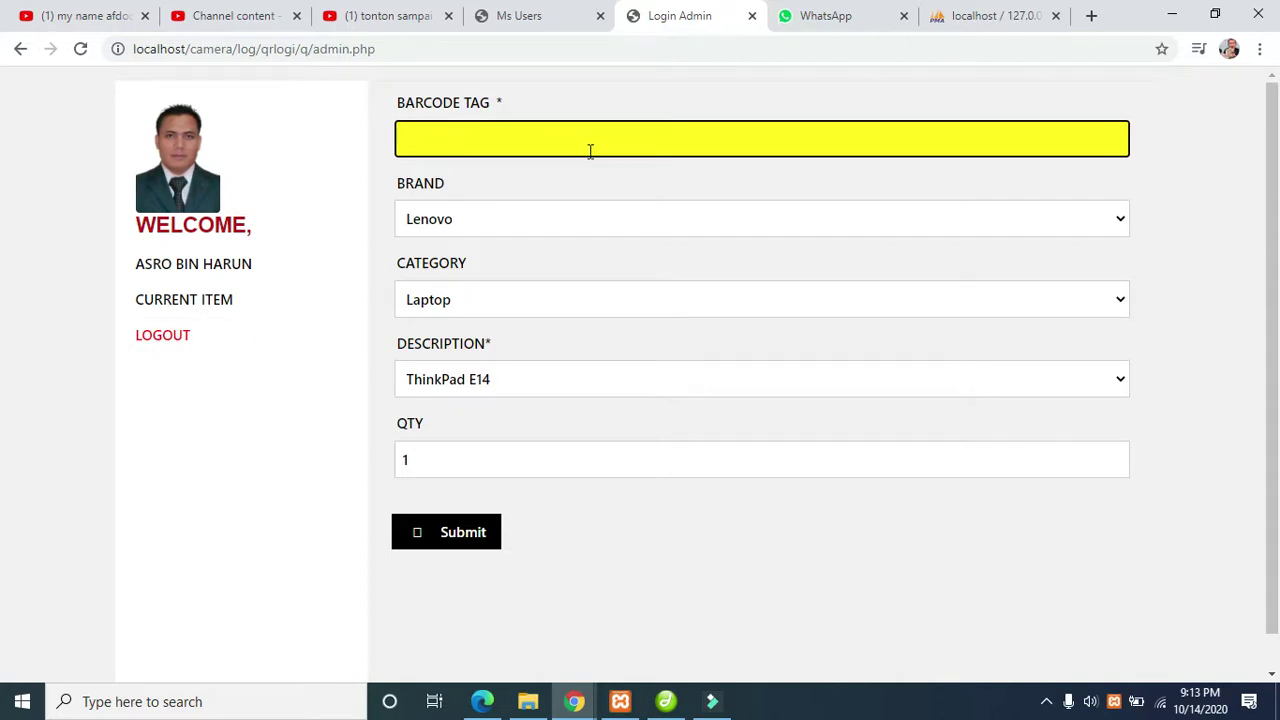
# In the youtube database's ms_users table, set row 18's Photo to 1.jpg.
pyautogui.click(995, 15)
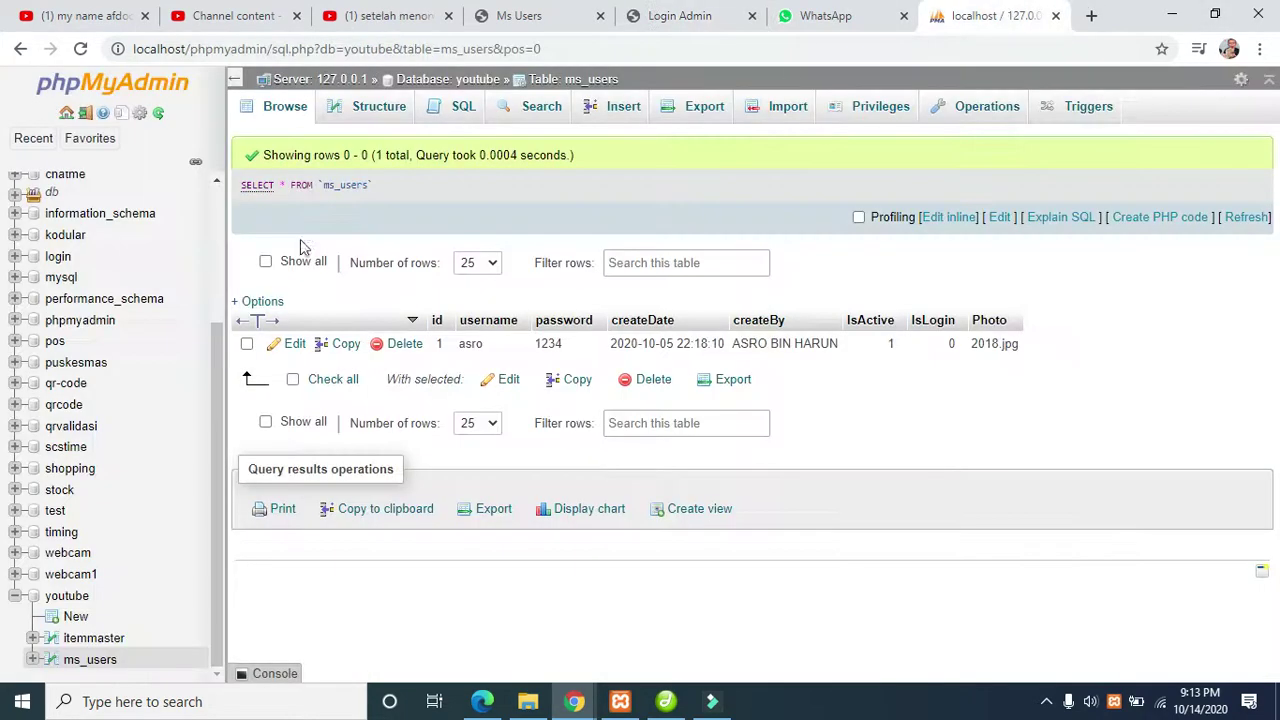
pyautogui.click(460, 82)
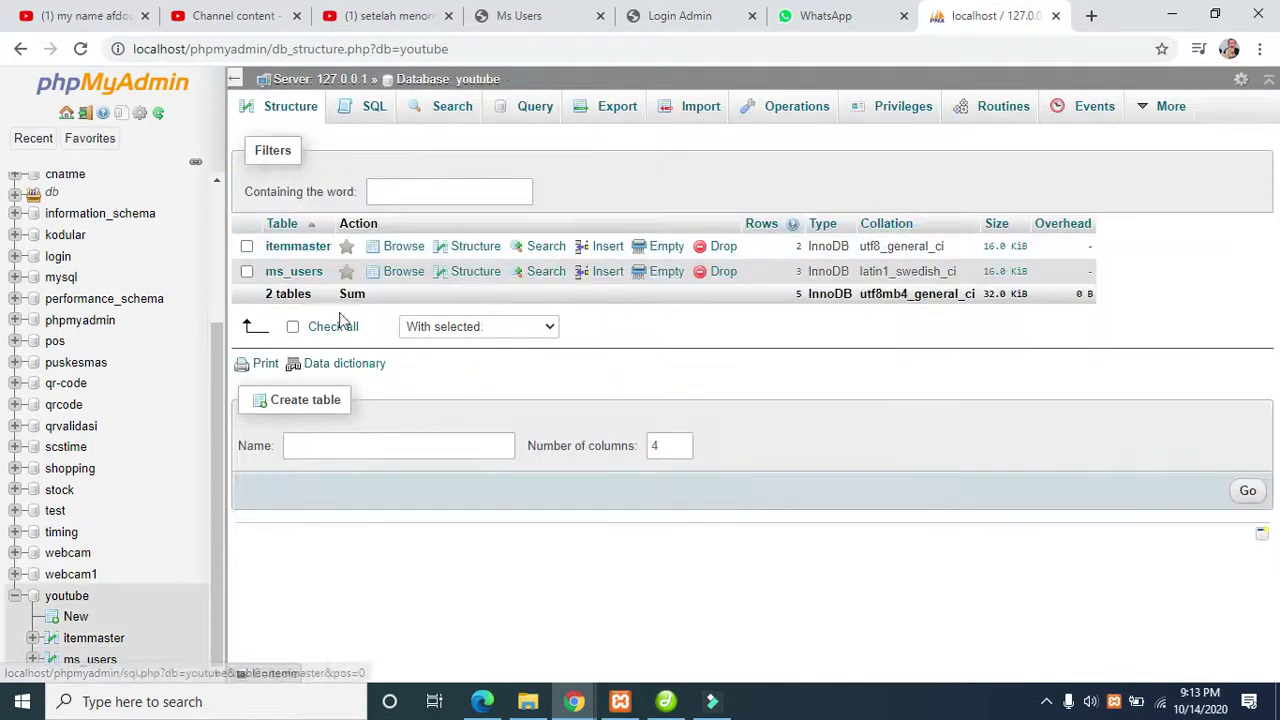
pyautogui.click(400, 272)
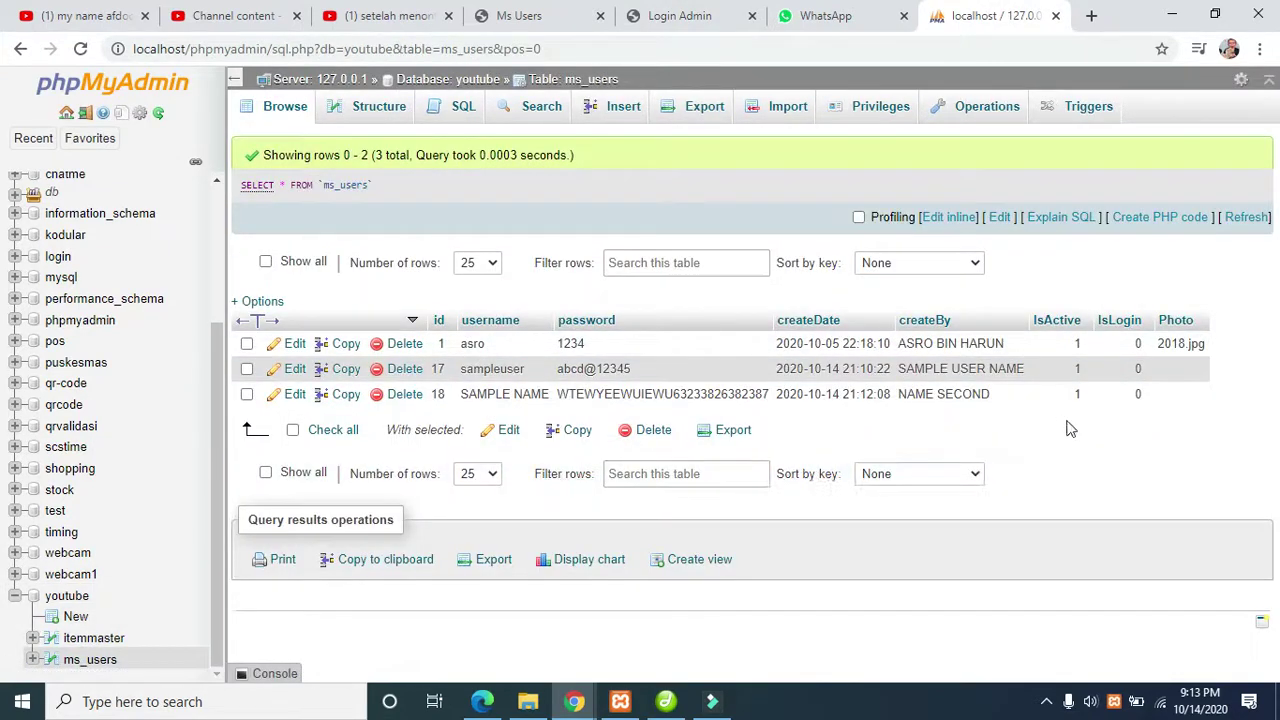
pyautogui.doubleClick(1180, 396)
pyautogui.write('A')
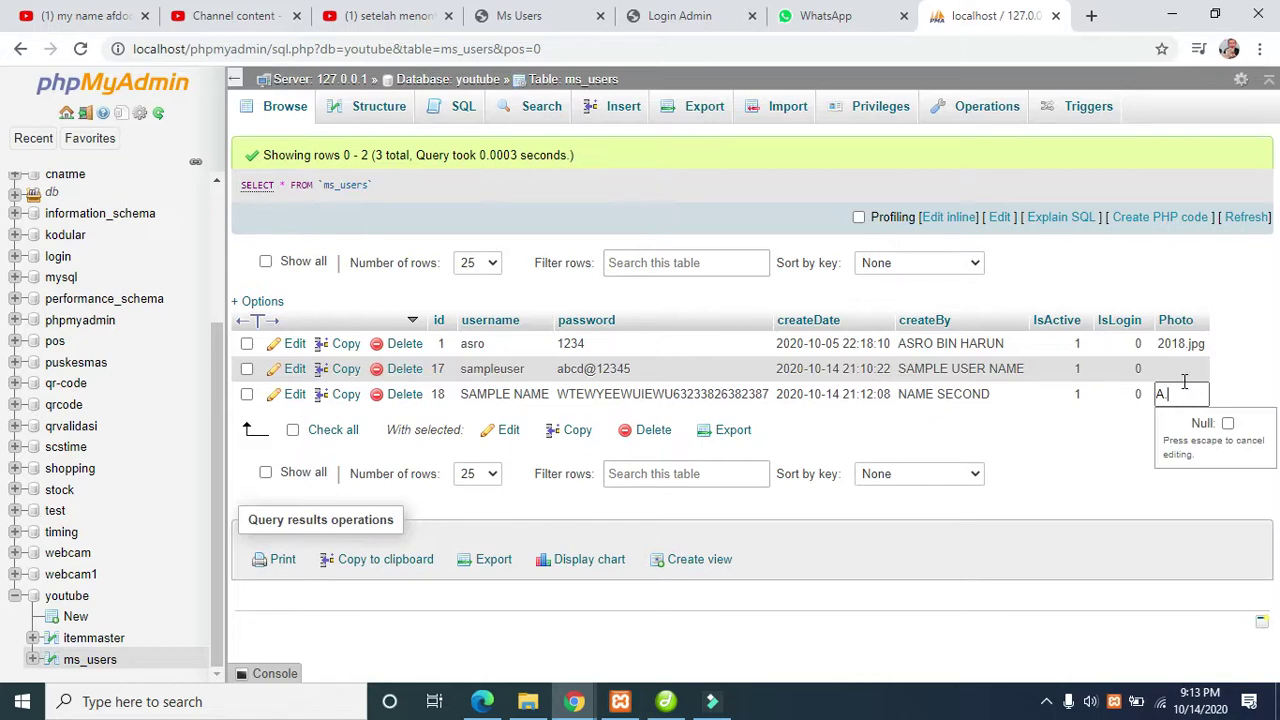
pyautogui.press('BackSpace')
pyautogui.write('1.jpg')
pyautogui.click(1174, 376)
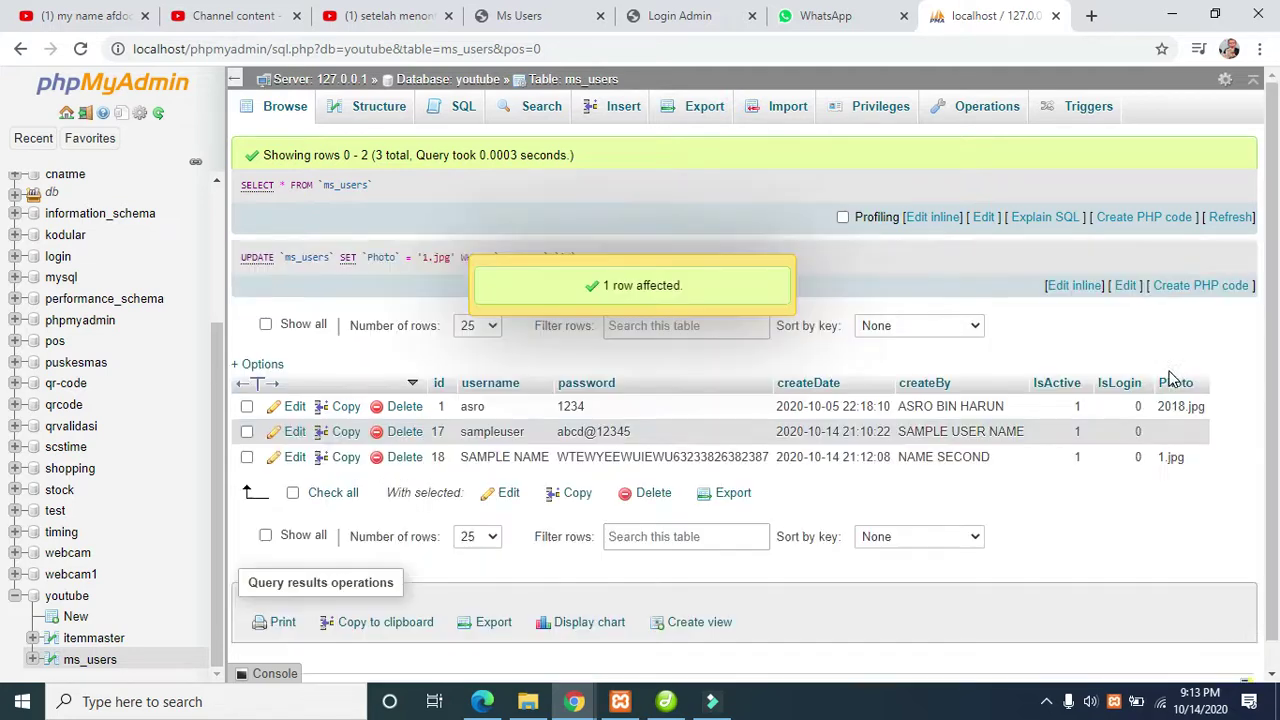
# Set the sampleuser row's Photo to 2.jpg, fixing the misspelled extension.
pyautogui.doubleClick(1174, 433)
pyautogui.write('2.pg')
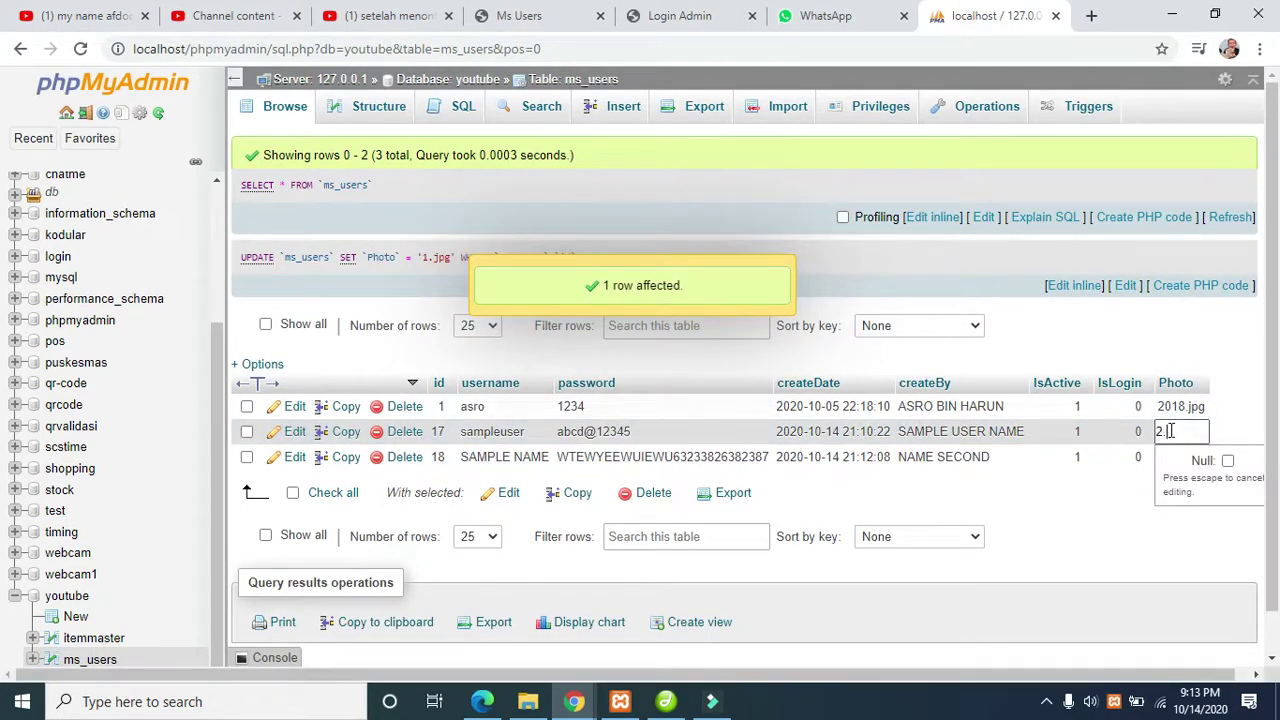
pyautogui.click(1116, 512)
pyautogui.doubleClick(1180, 432)
pyautogui.click(1167, 431)
pyautogui.write('j')
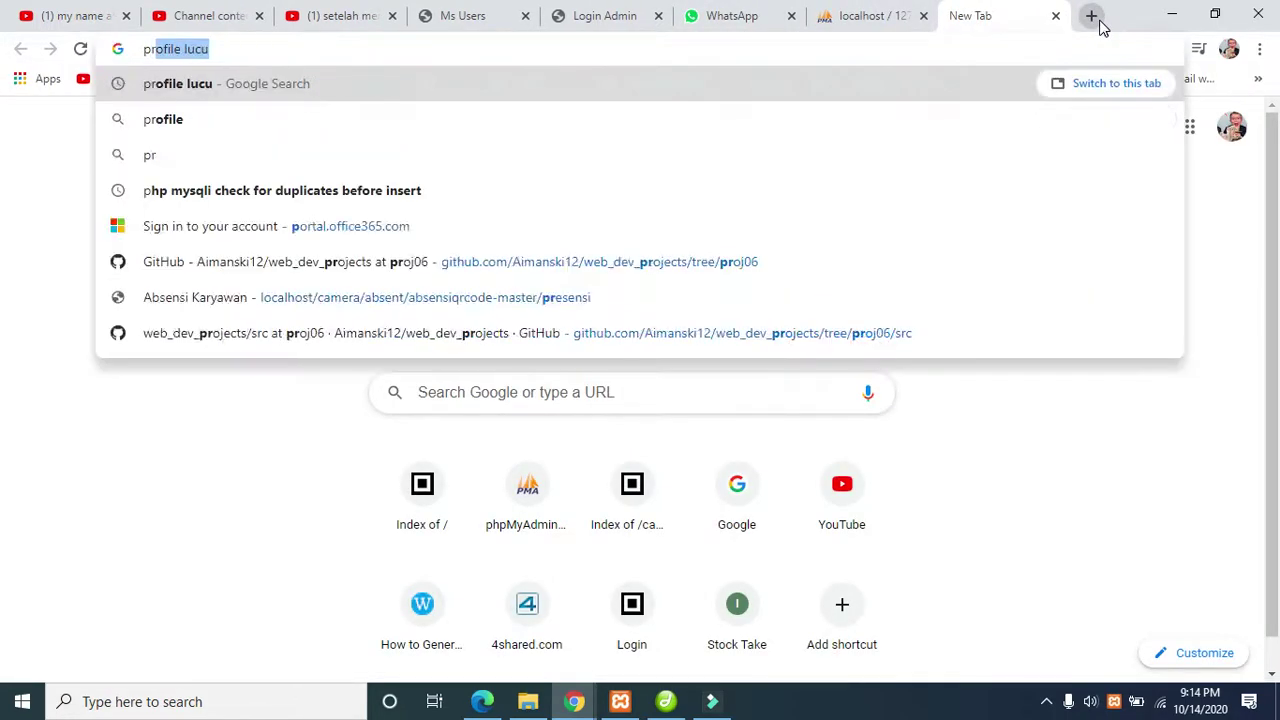
# Search 'profile lucu' and save a meme image as 1.jpg in the q folder.
pyautogui.write('ofile')
pyautogui.press('Return')
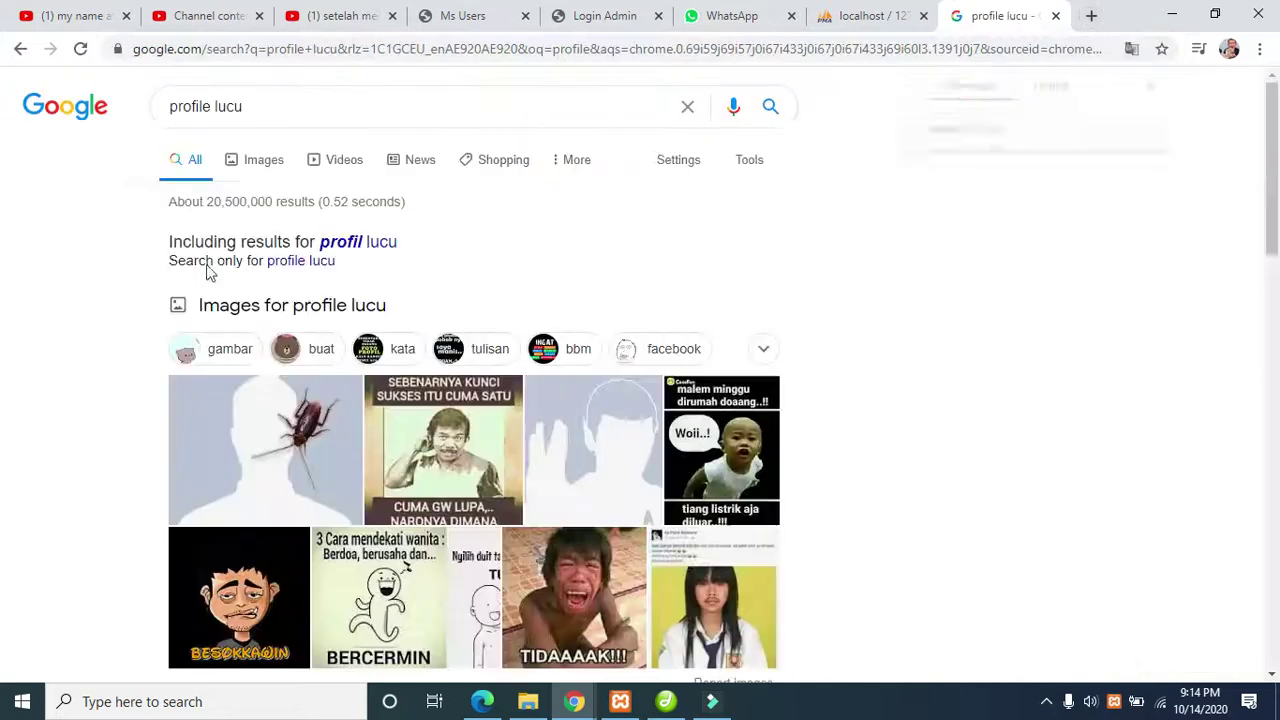
pyautogui.scroll(-1, 329, 366)
pyautogui.click(437, 370)
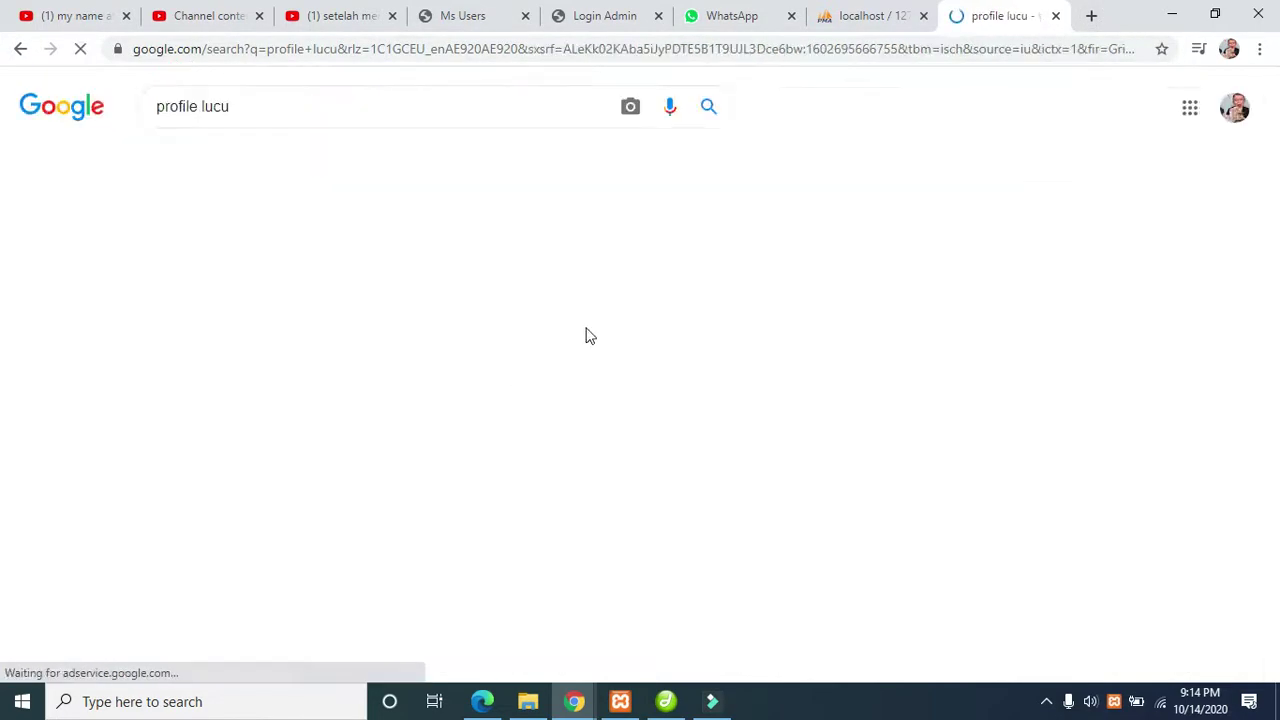
pyautogui.rightClick(982, 333)
pyautogui.click(1046, 503)
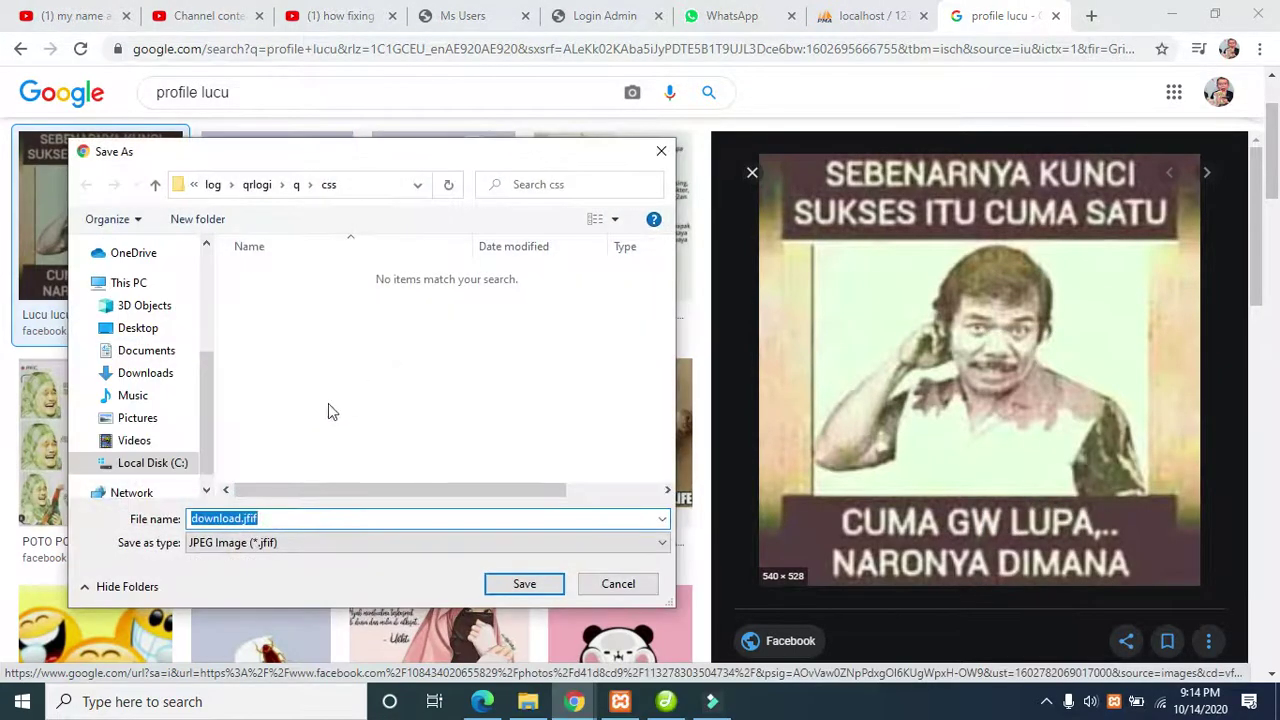
pyautogui.click(296, 184)
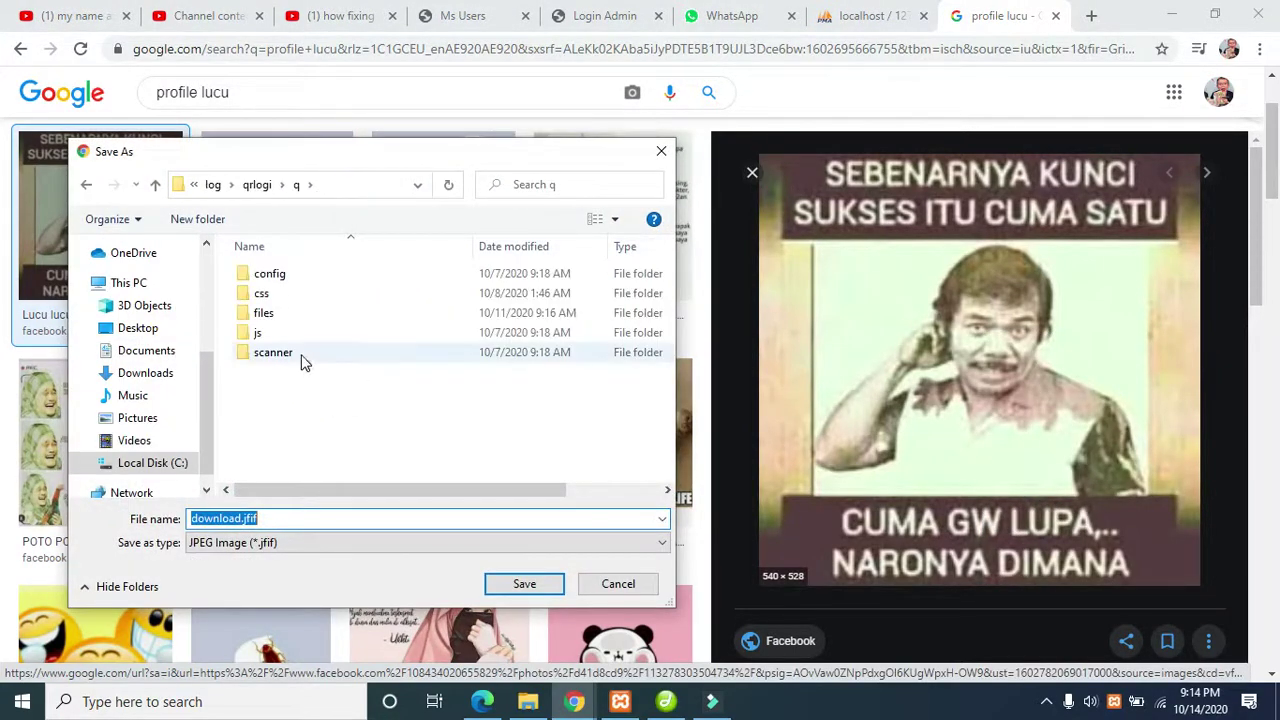
pyautogui.doubleClick(261, 314)
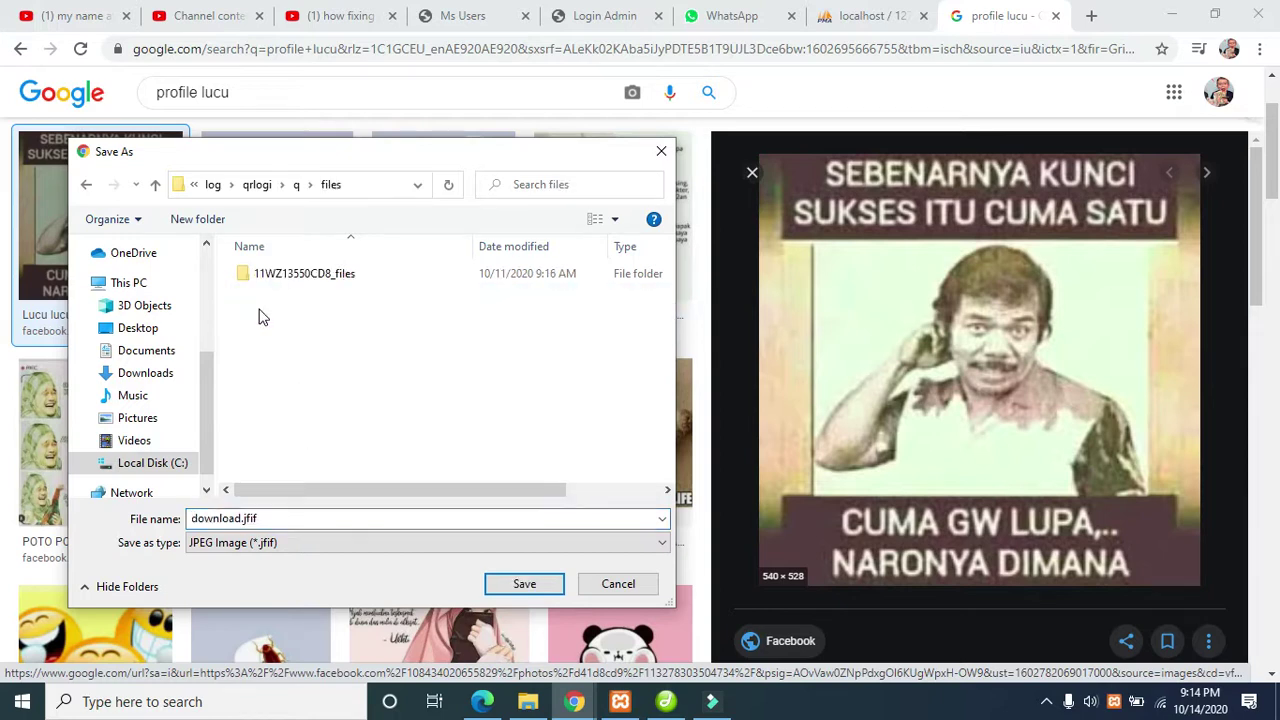
pyautogui.click(283, 546)
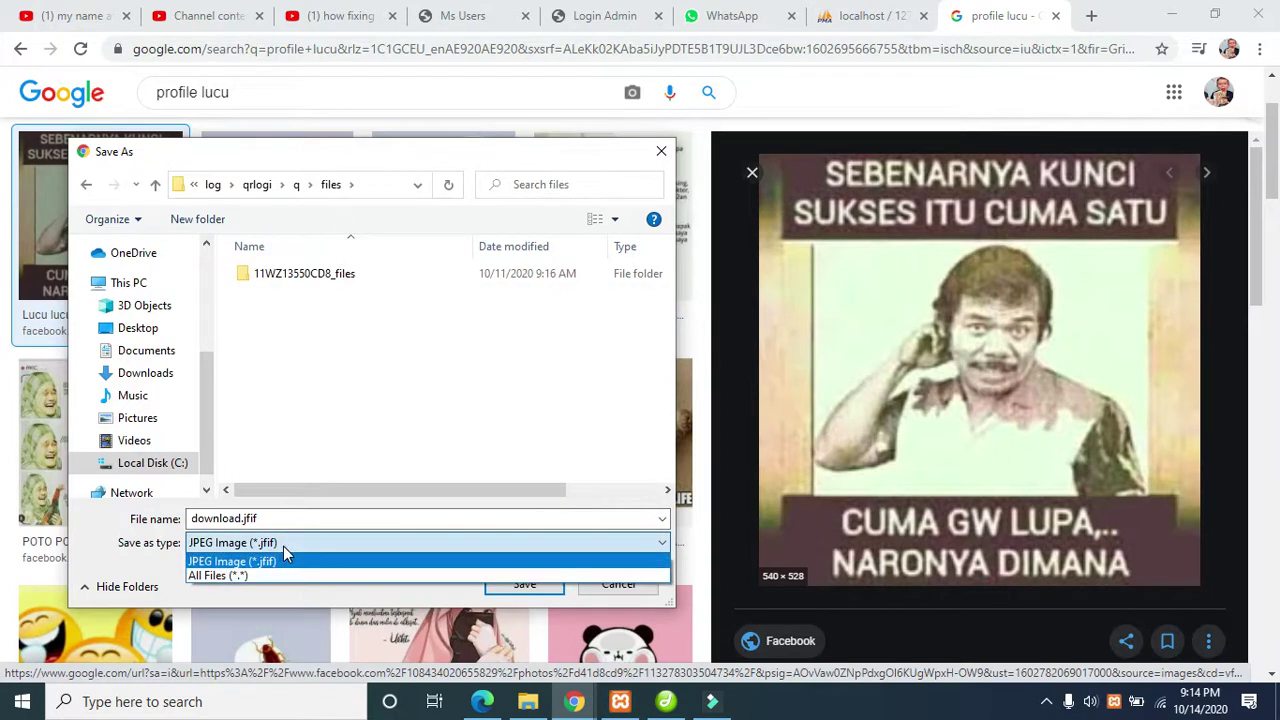
pyautogui.click(297, 184)
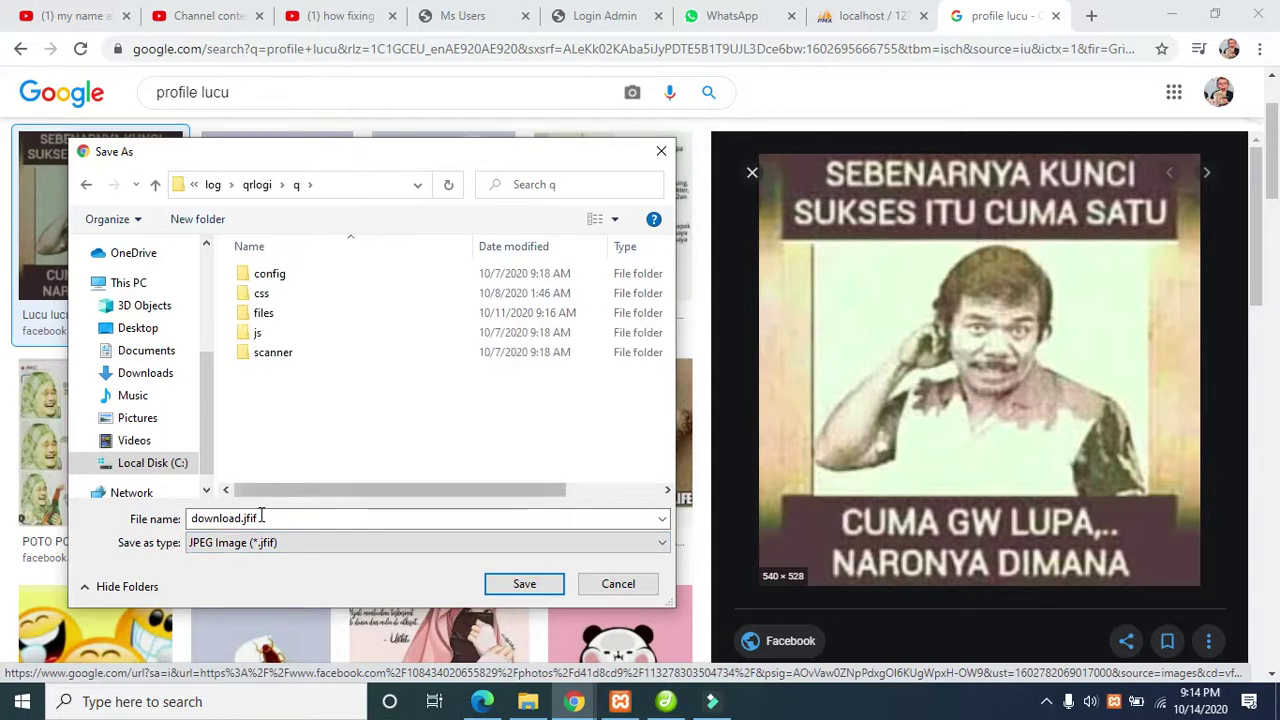
pyautogui.click(278, 517)
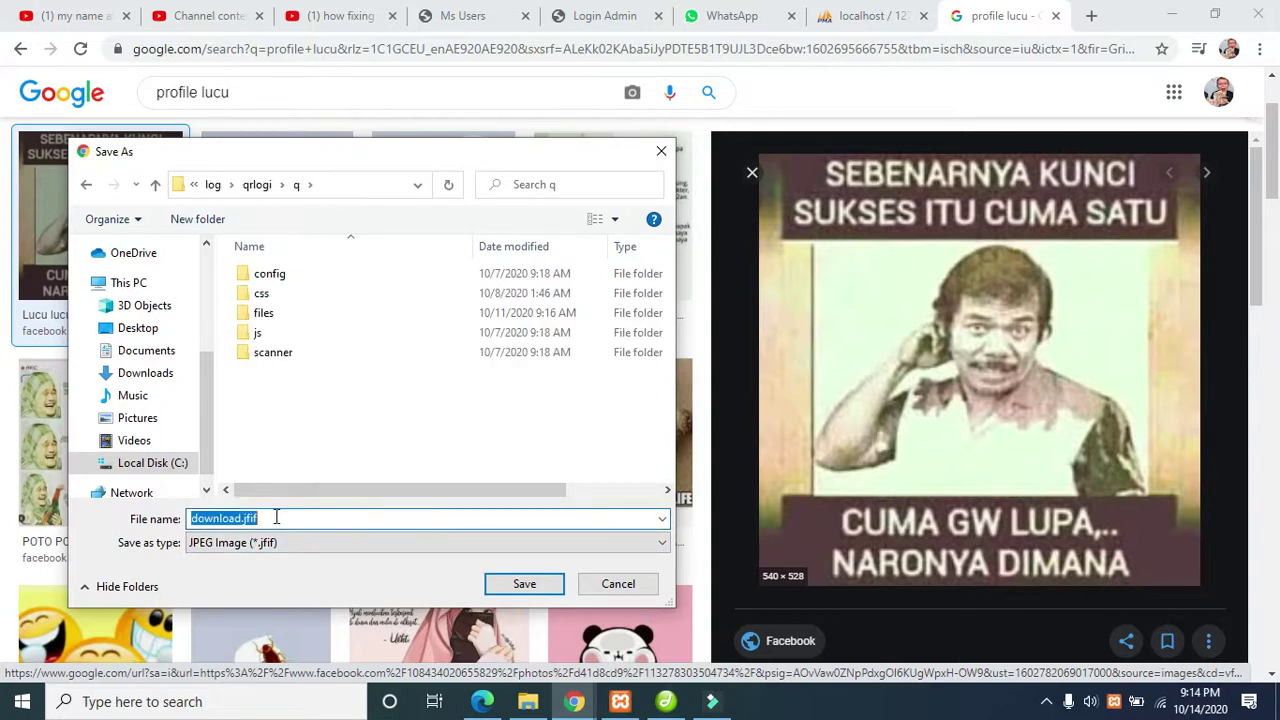
pyautogui.write('1.jpg')
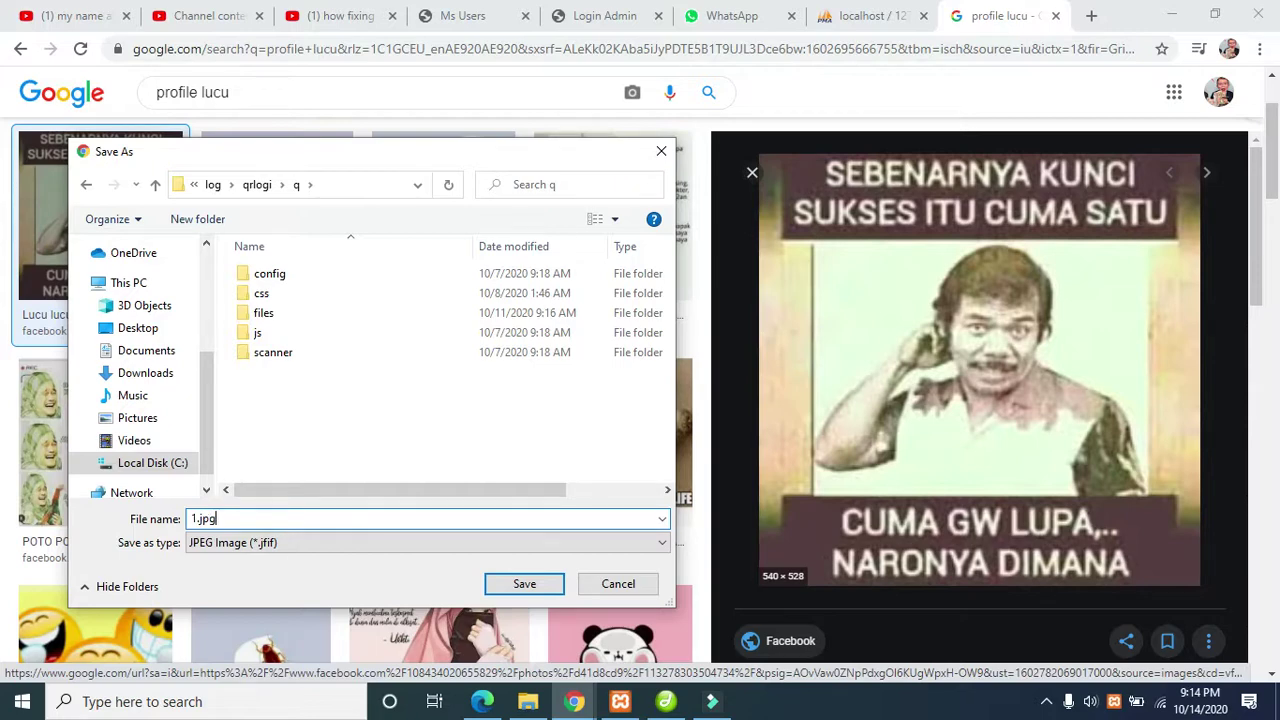
pyautogui.press('Return')
# Save the BESOKKAWIN cartoon image from the results as 2.jpg.
pyautogui.scroll(-1, 268, 335)
pyautogui.scroll(-2, 330, 355)
pyautogui.scroll(-1, 400, 375)
pyautogui.scroll(-2, 452, 393)
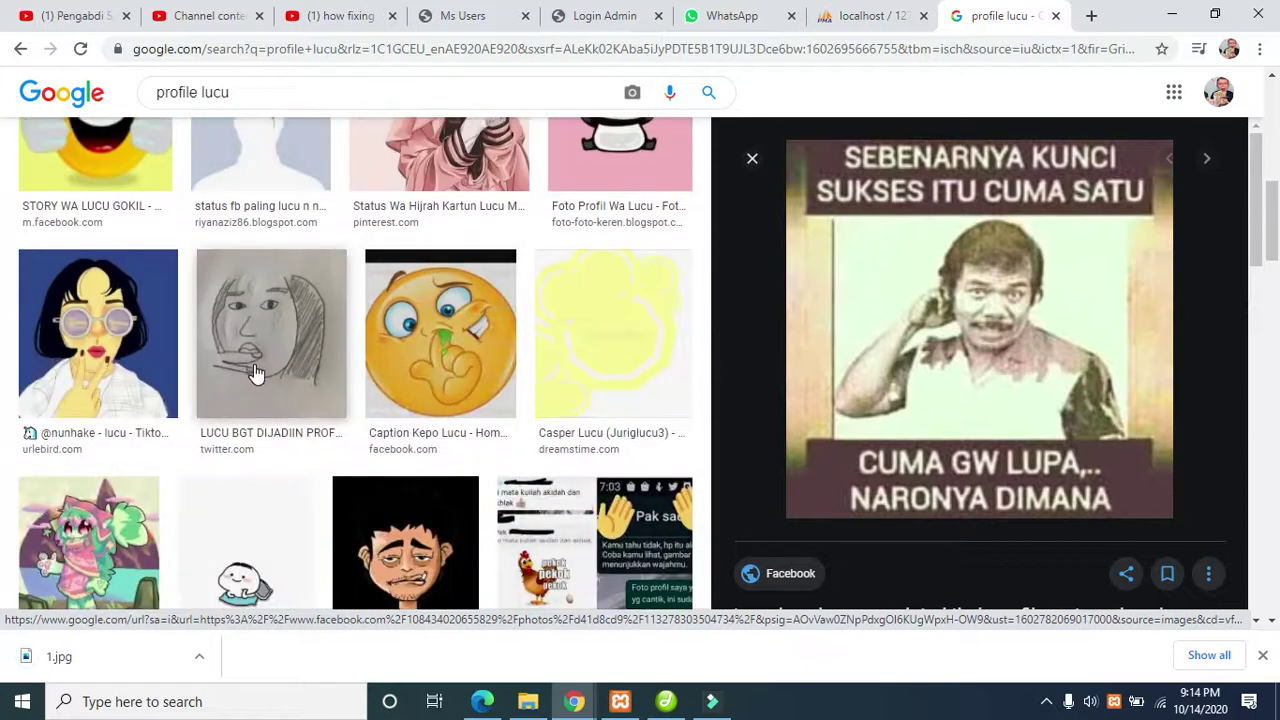
pyautogui.scroll(-3, 257, 371)
pyautogui.click(400, 290)
pyautogui.rightClick(1024, 305)
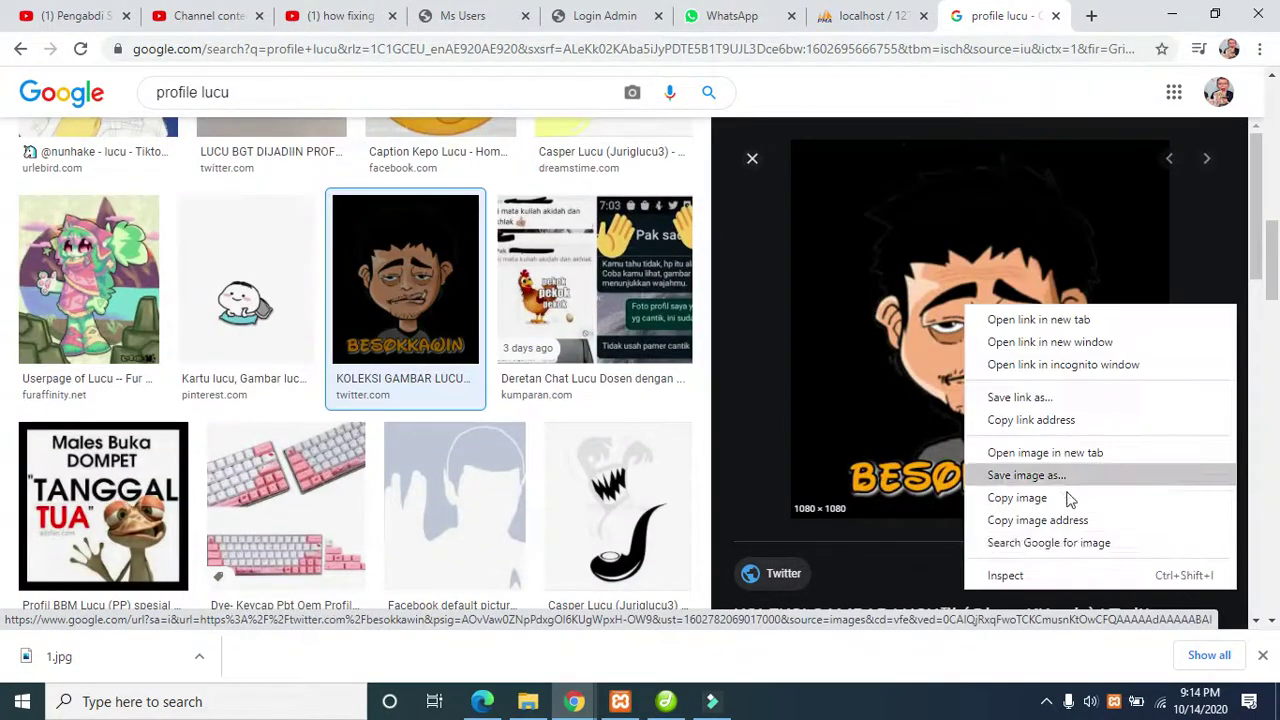
pyautogui.click(1046, 474)
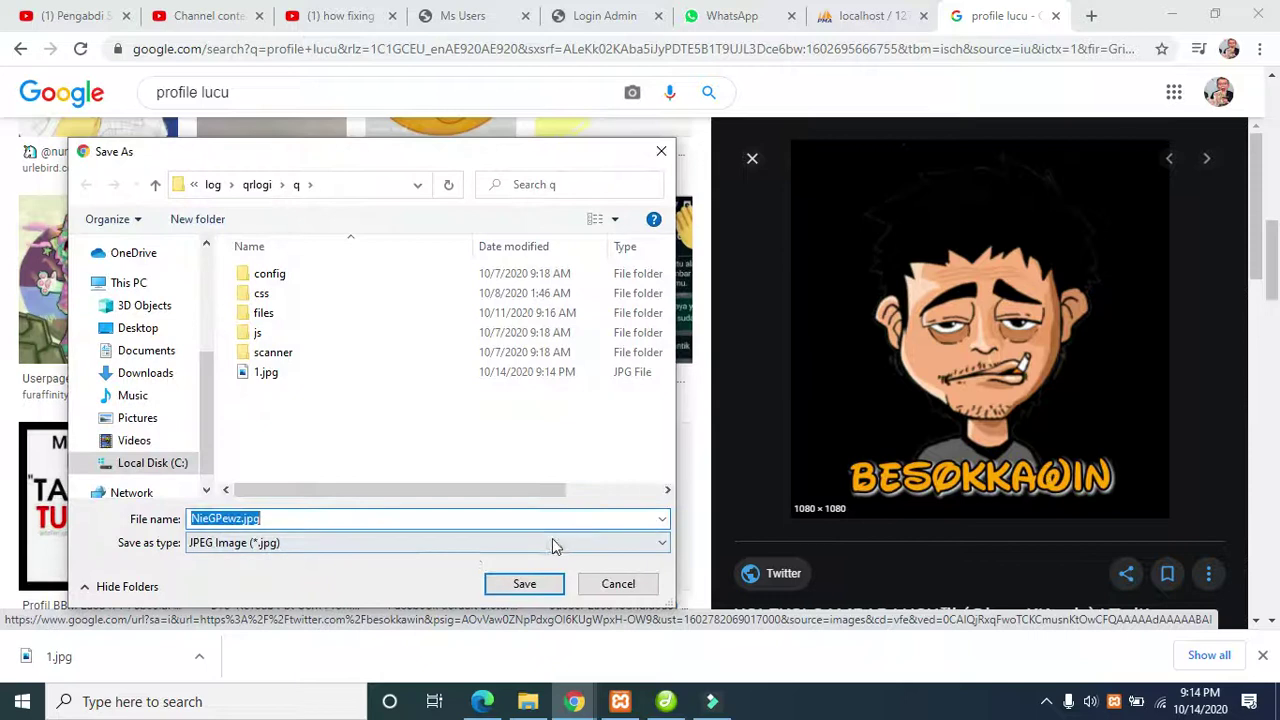
pyautogui.write('2.jp')
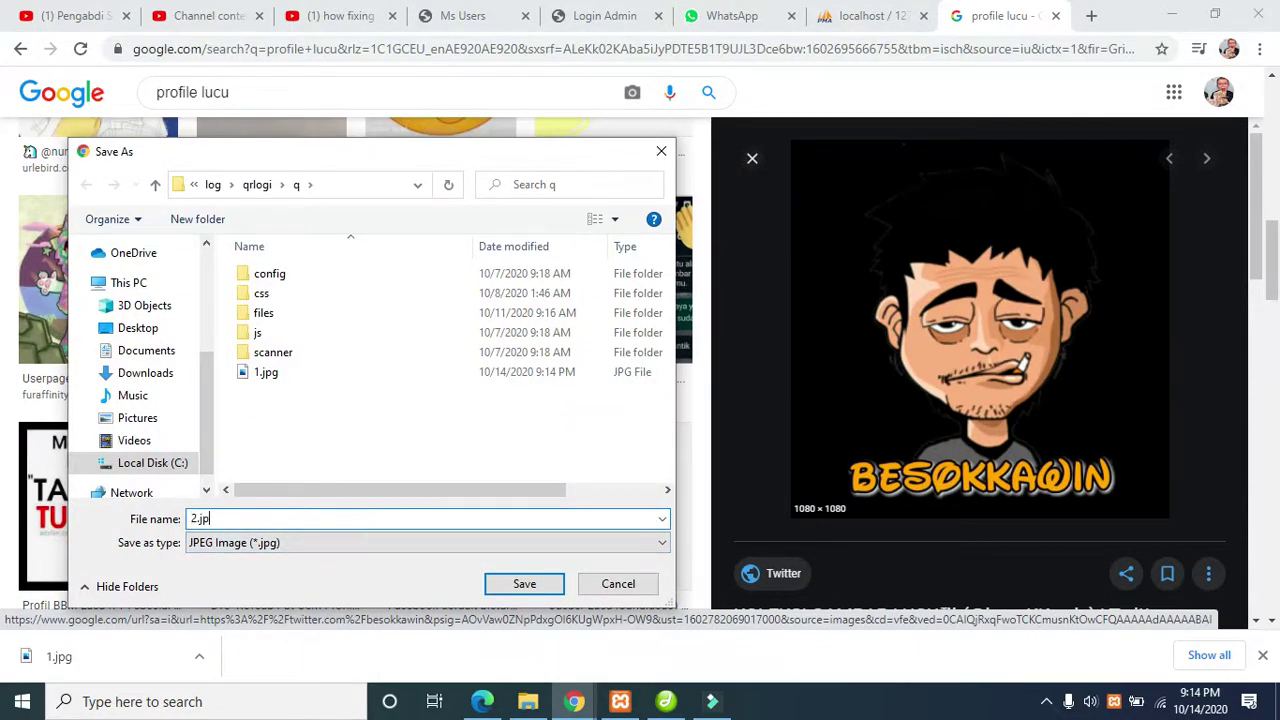
pyautogui.write('g')
pyautogui.press('Return')
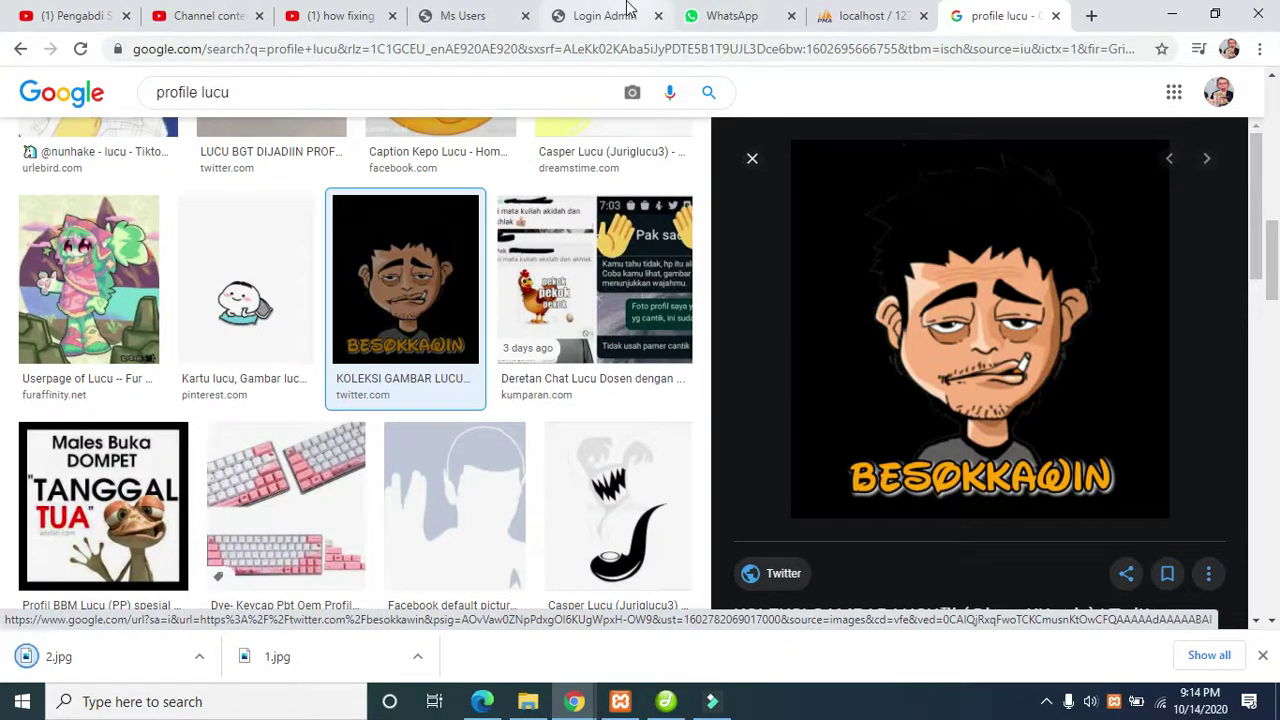
# Submit item barcode 1234 and verify it appears in the current item list.
pyautogui.click(628, 10)
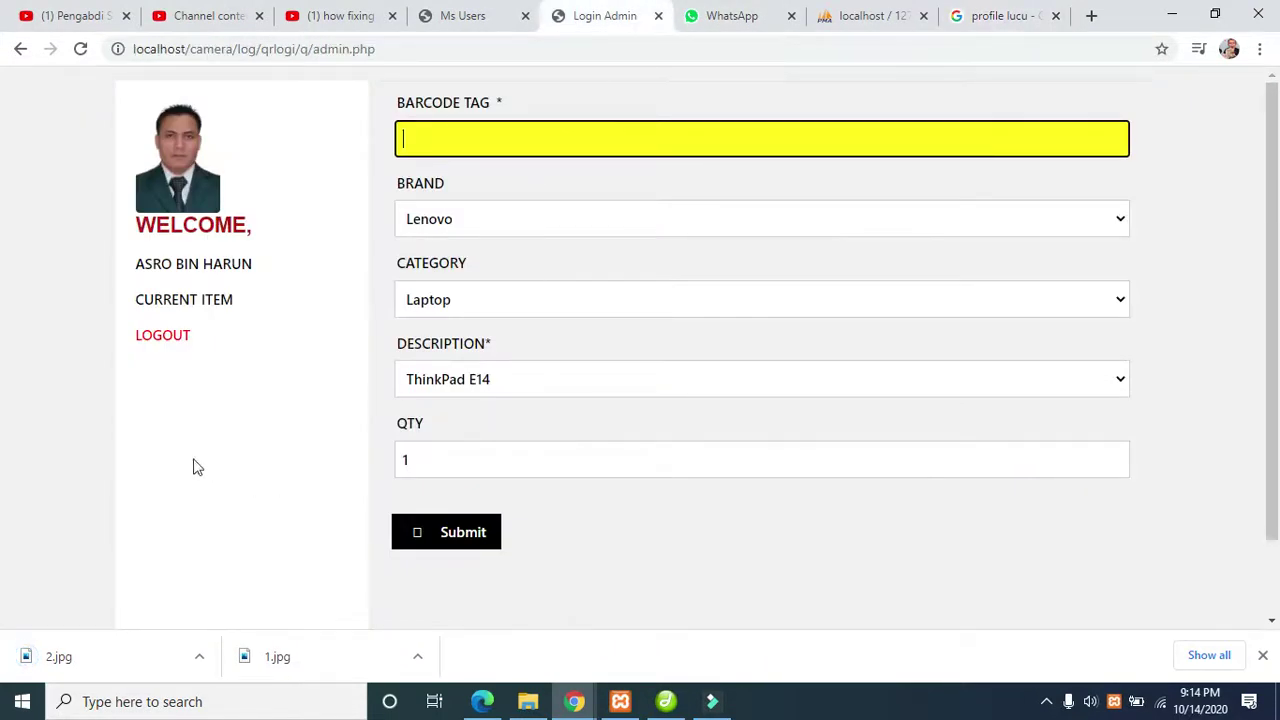
pyautogui.click(212, 299)
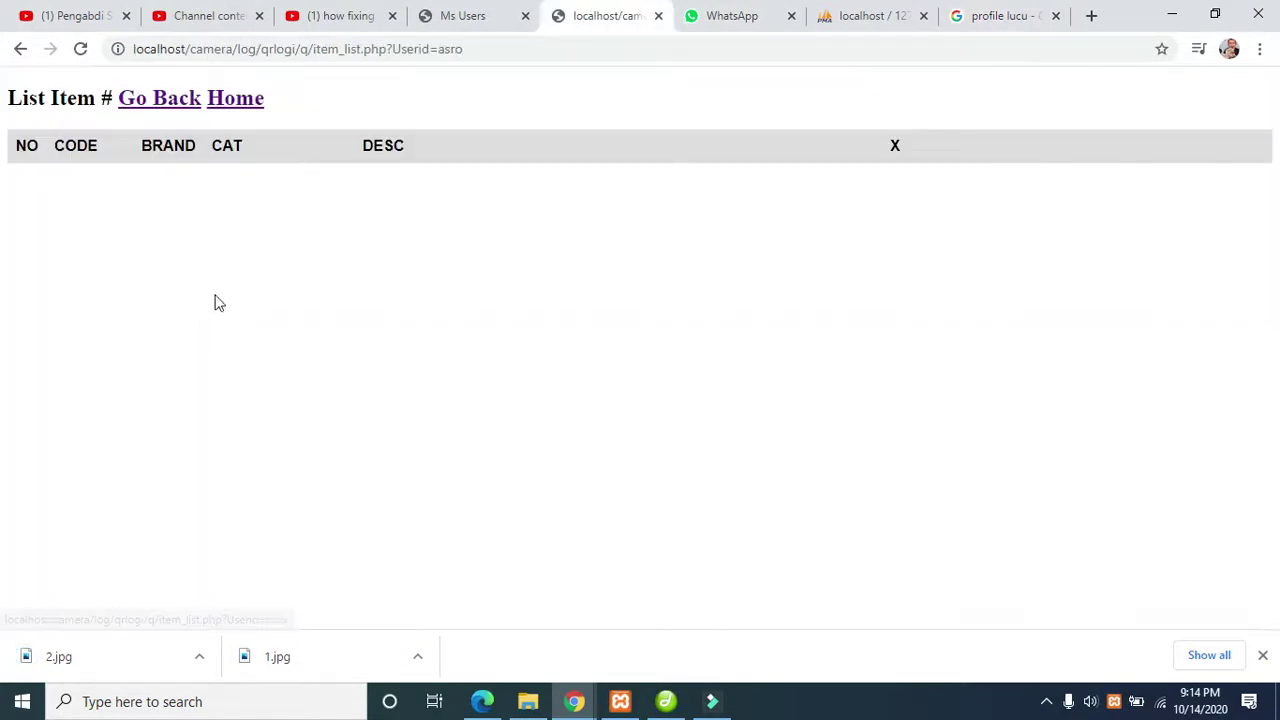
pyautogui.click(168, 100)
pyautogui.click(475, 148)
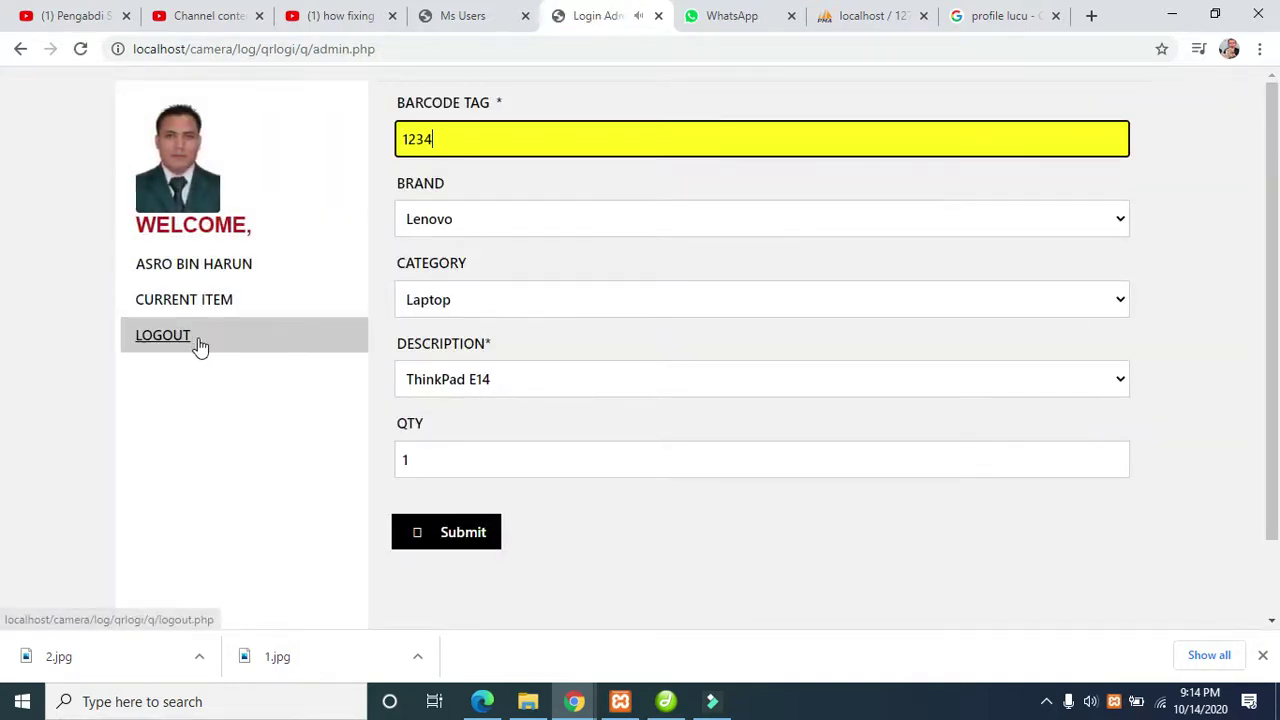
pyautogui.click(470, 542)
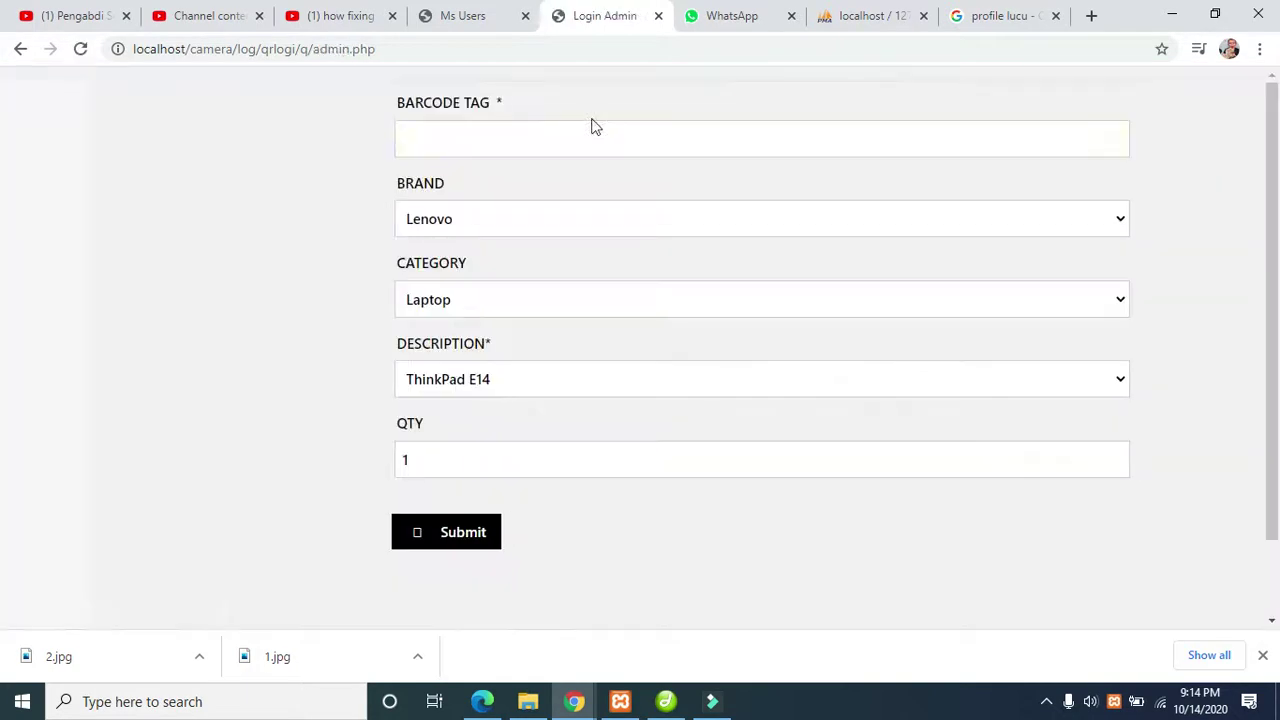
pyautogui.click(184, 299)
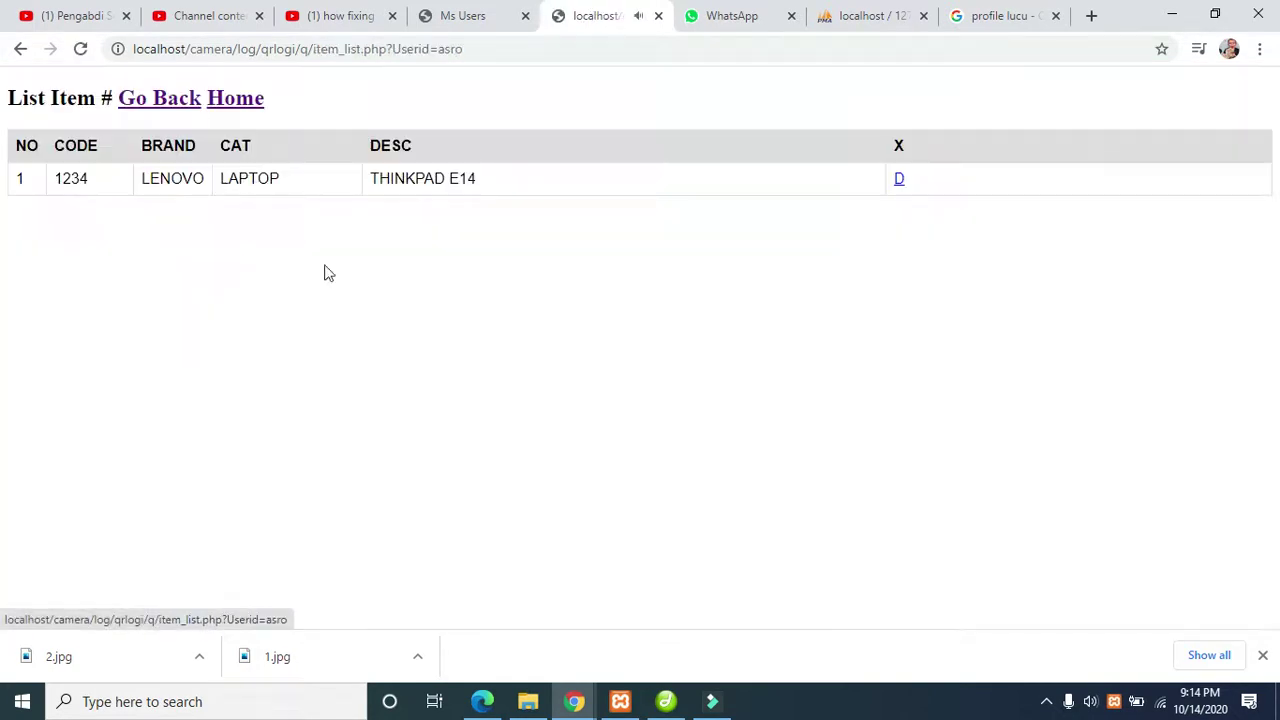
pyautogui.click(166, 99)
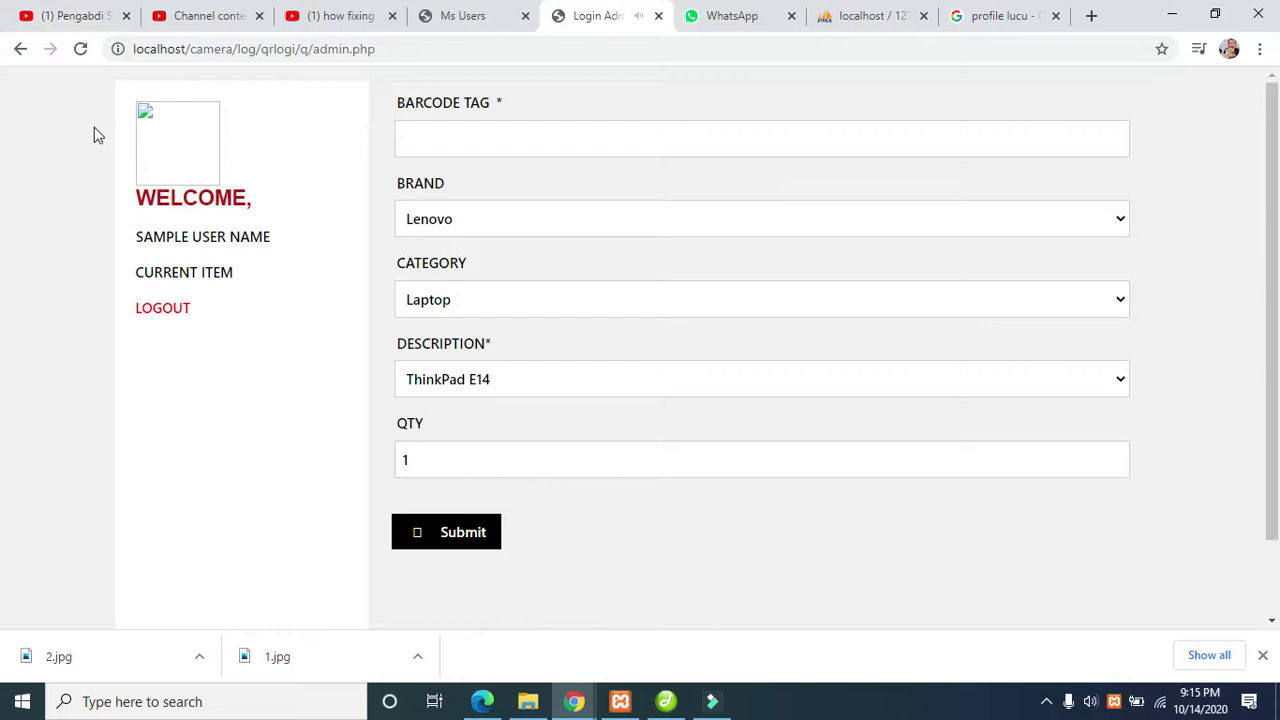
# Open the broken profile photo in a new tab, see Not Found, close it, minimize Chrome.
pyautogui.rightClick(146, 132)
pyautogui.click(218, 169)
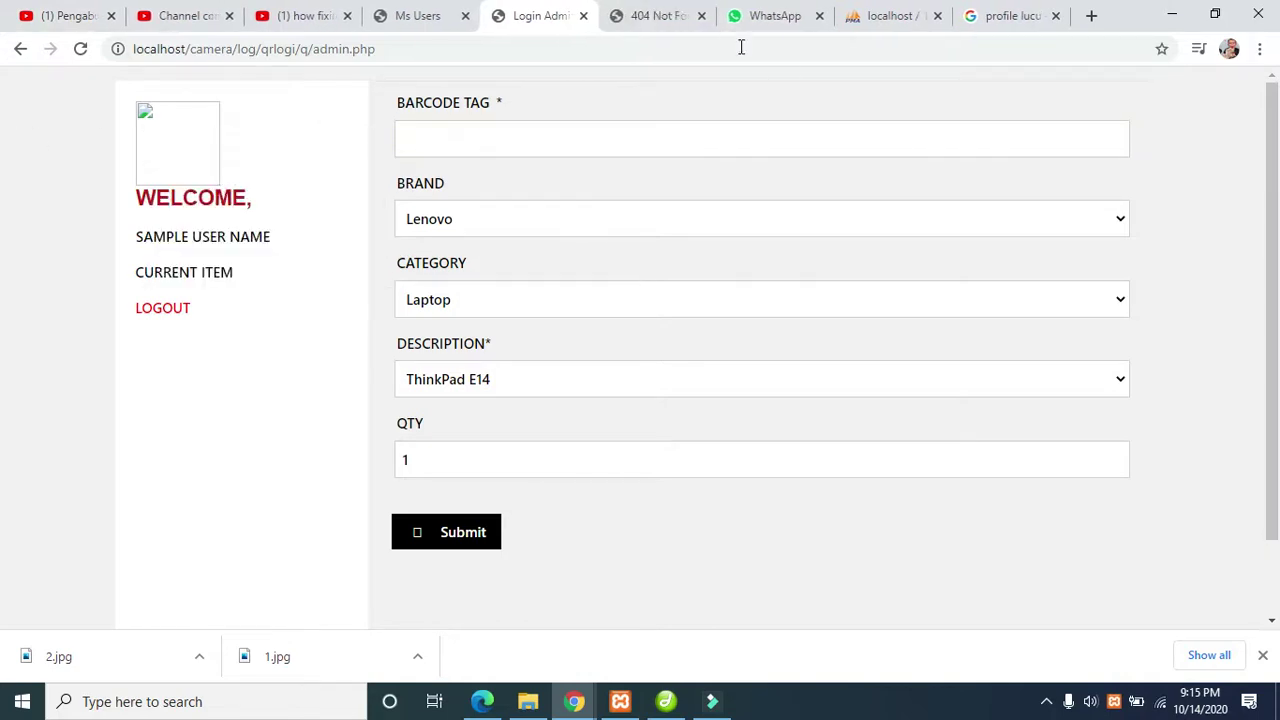
pyautogui.click(670, 14)
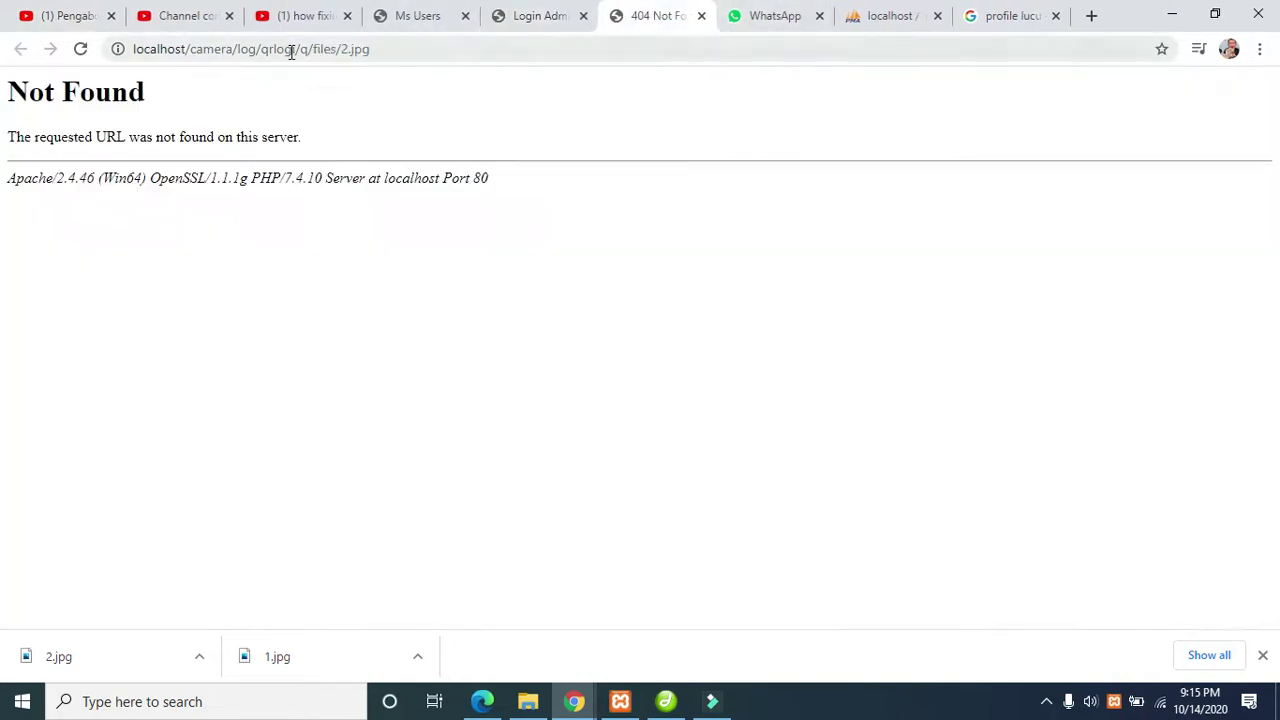
pyautogui.click(701, 15)
pyautogui.click(1171, 14)
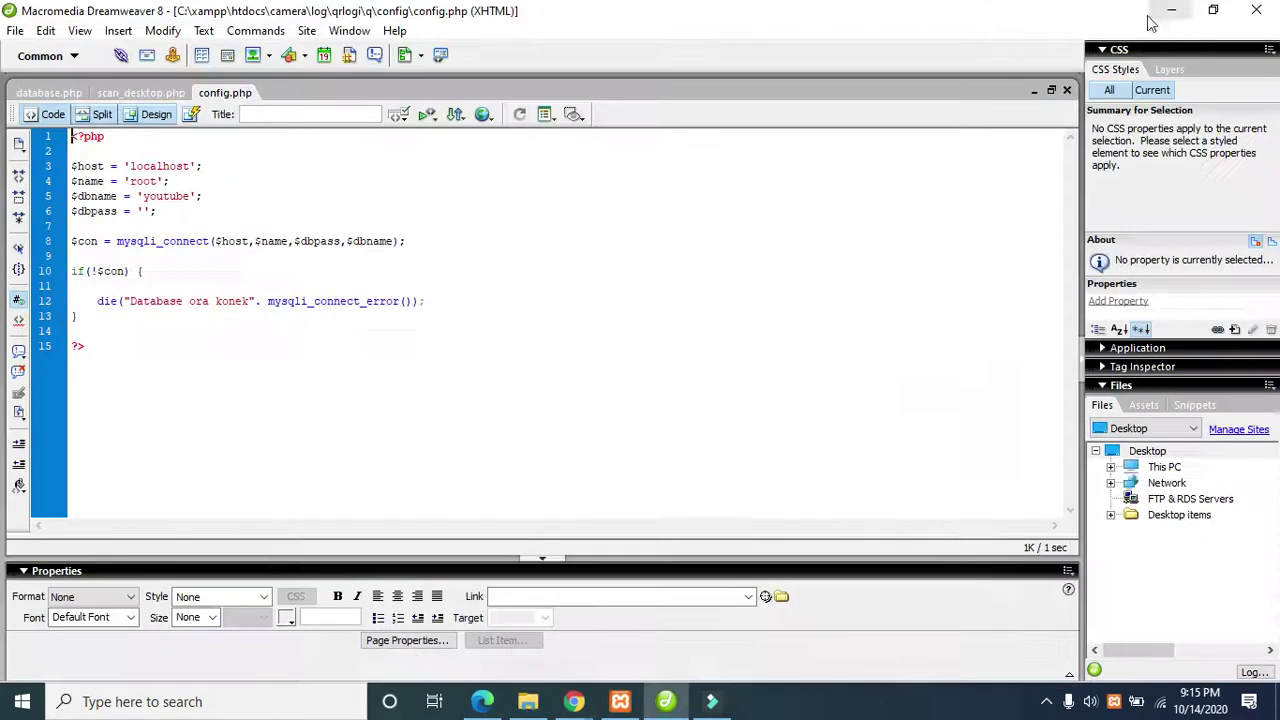
# Move 1.jpg and 2.jpg from the q folder into its files folder.
pyautogui.click(1171, 10)
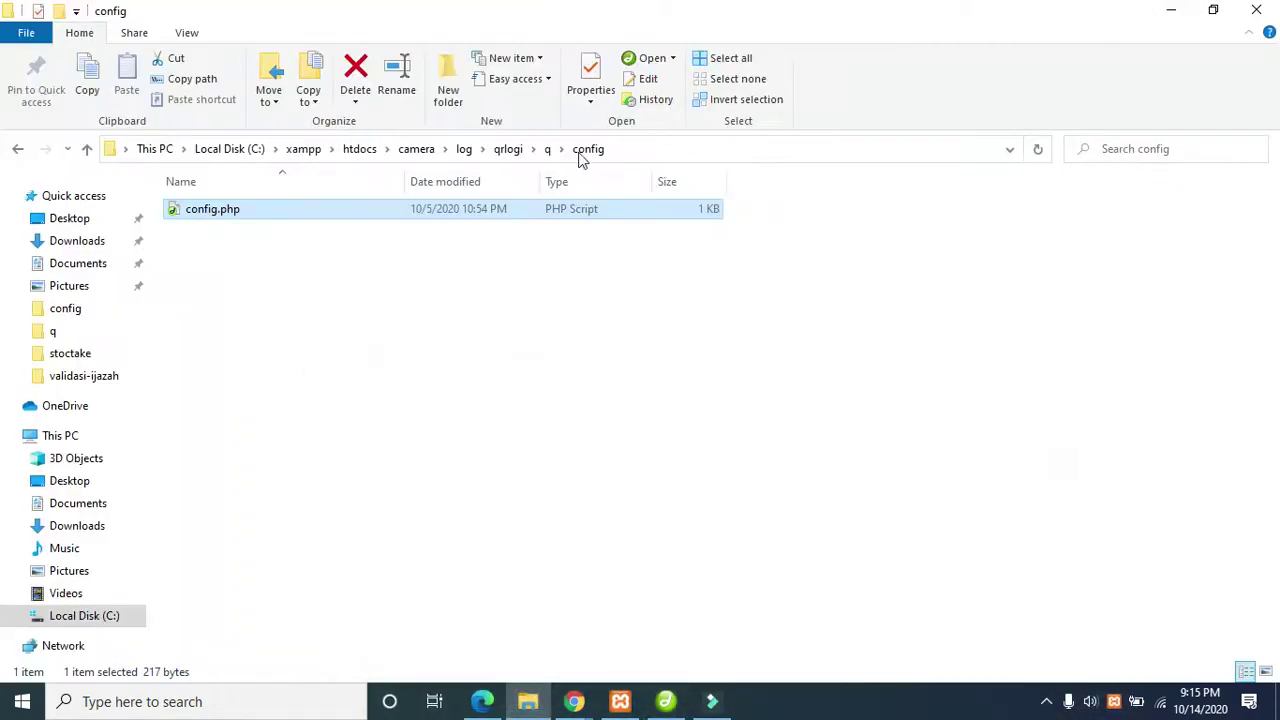
pyautogui.click(548, 149)
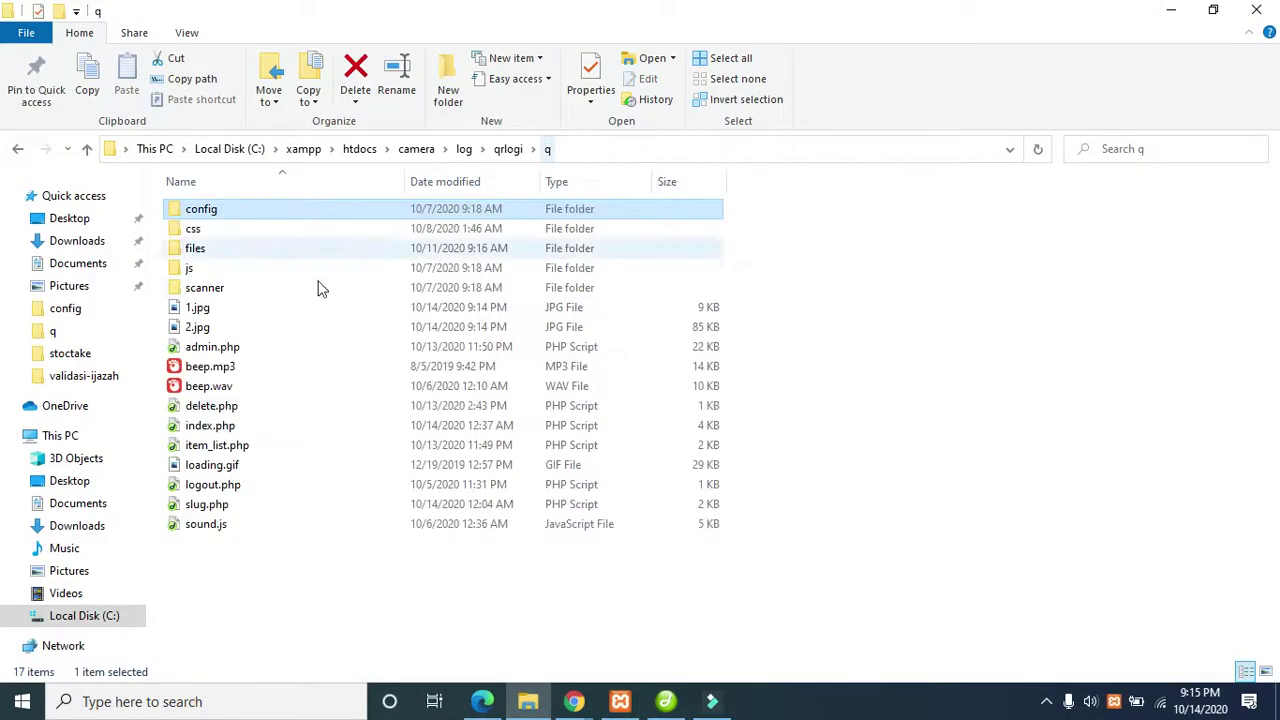
pyautogui.click(203, 326)
pyautogui.keyDown('ctrl'); pyautogui.click(203, 310); pyautogui.keyUp('ctrl')
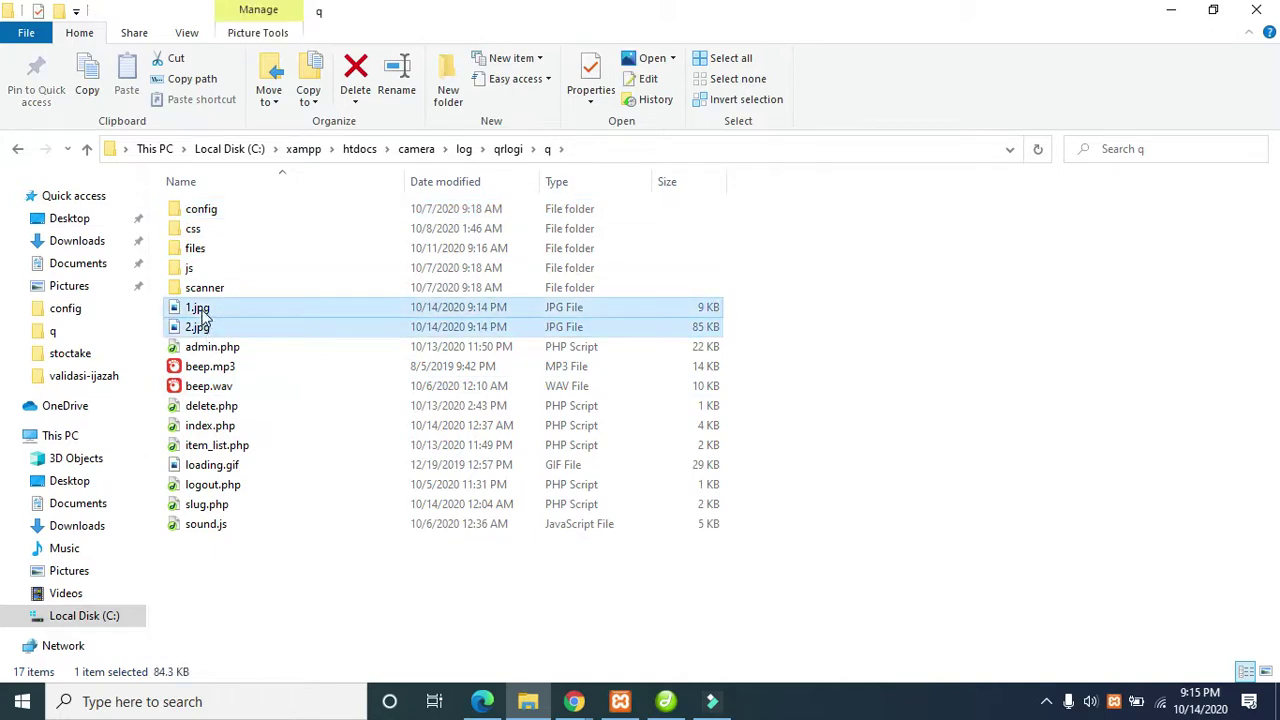
pyautogui.moveTo(203, 313); pyautogui.dragTo(1213, 9)
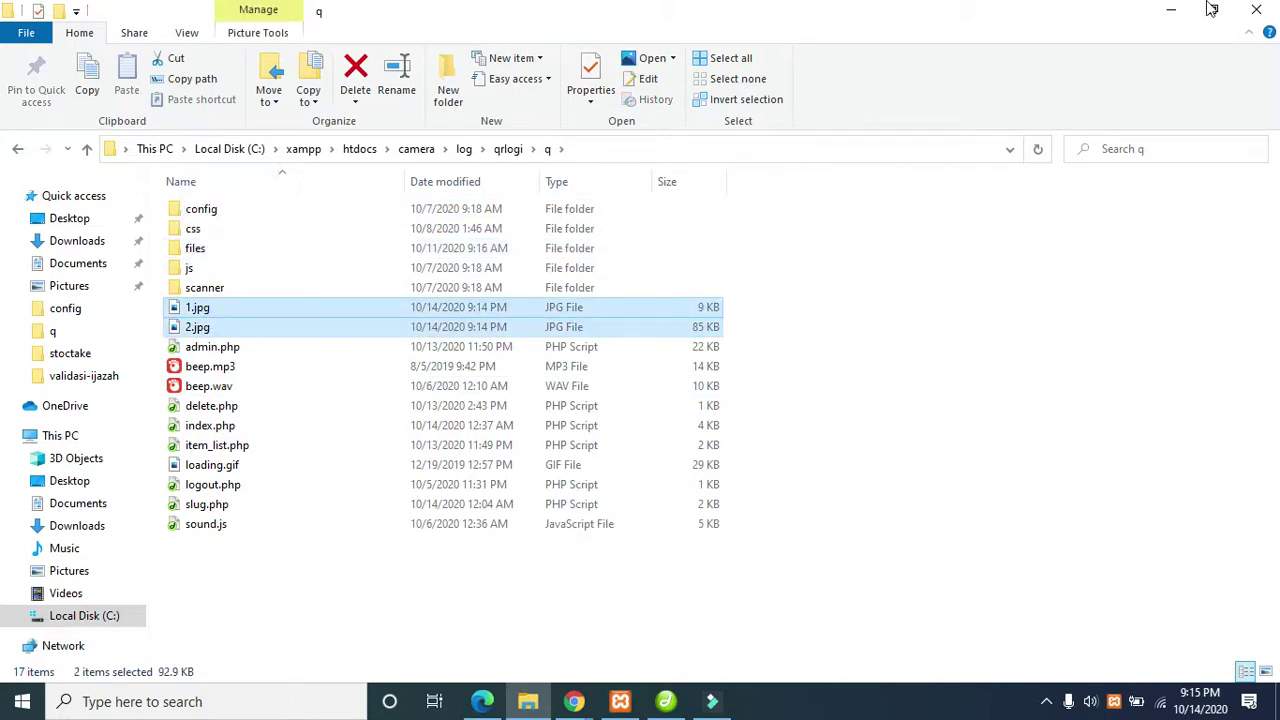
# Restore Chrome and reload admin.php so NAME SECOND's profile photo loads.
pyautogui.click(1178, 9)
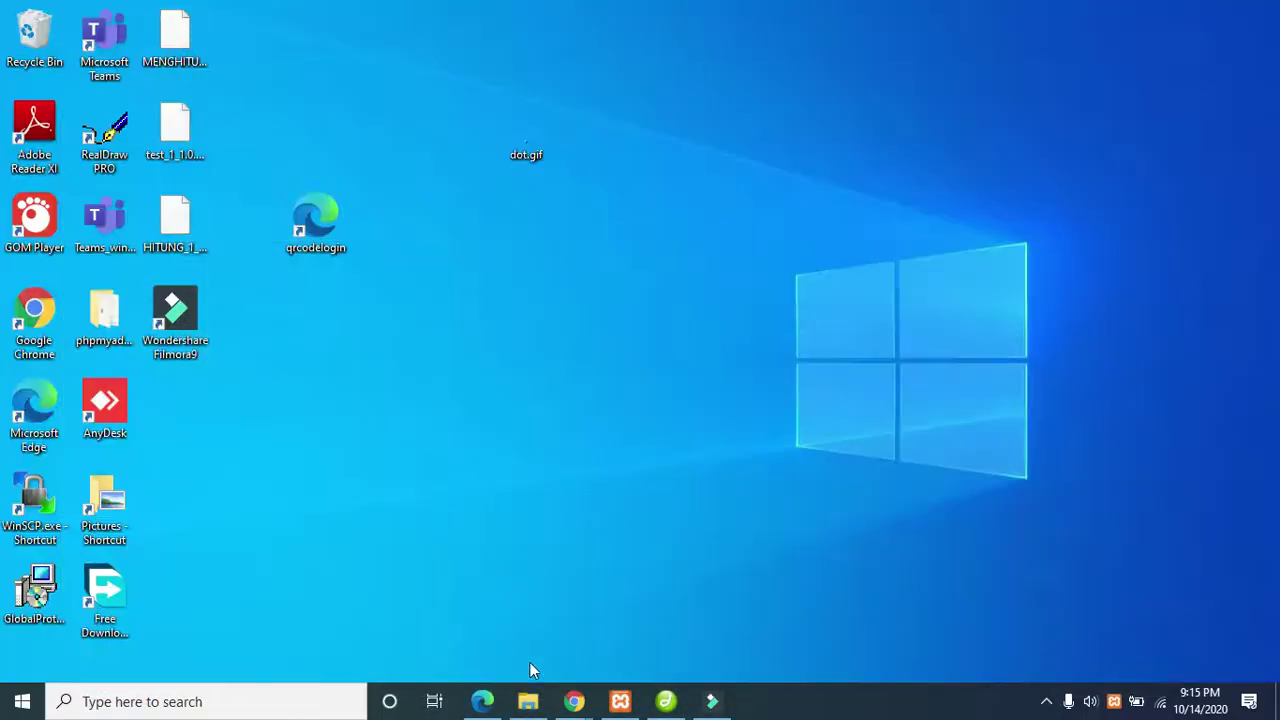
pyautogui.moveTo(574, 701)
pyautogui.click(568, 655)
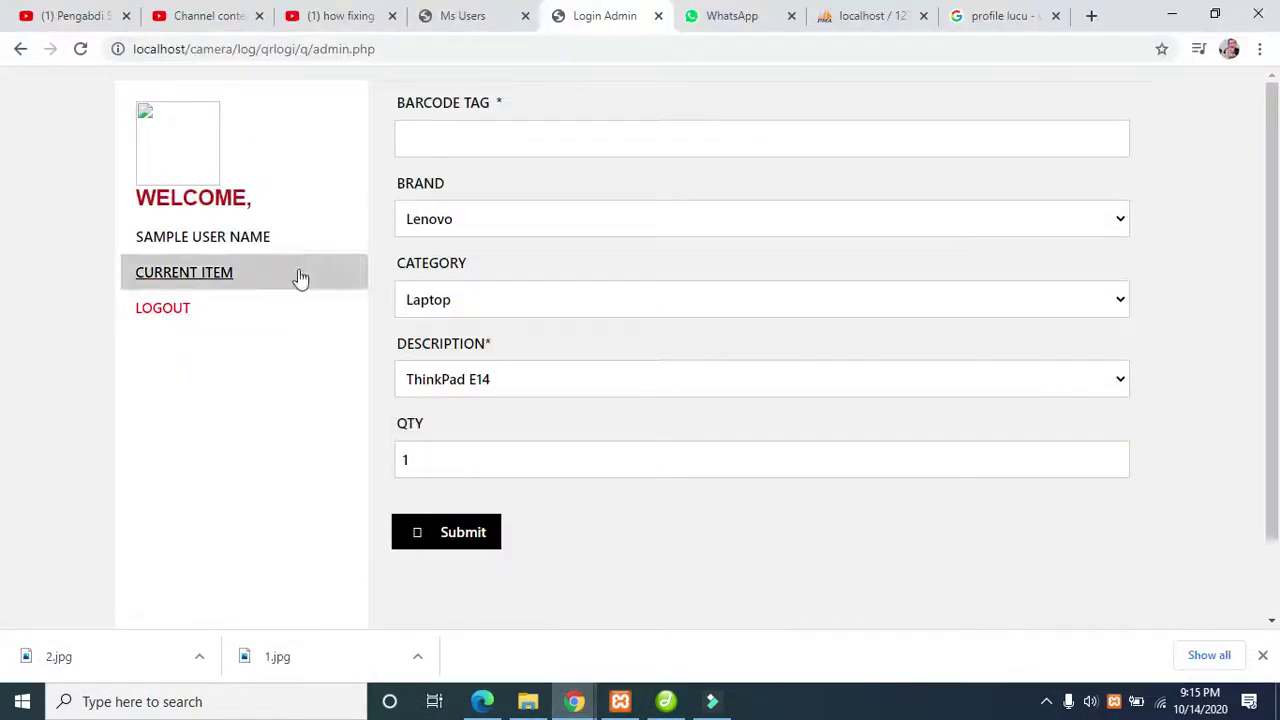
pyautogui.click(82, 49)
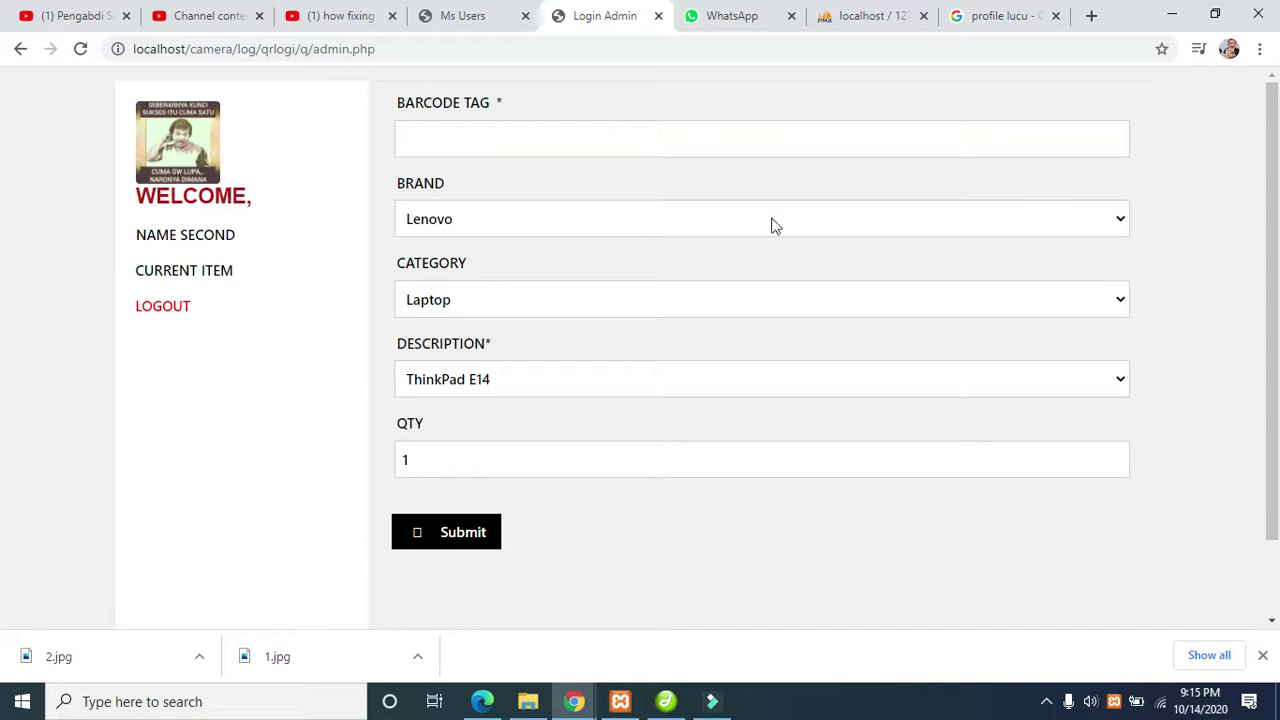
# Submit an item entry, then inspect the page in developer tools, revealing a chosen.css 404.
pyautogui.click(516, 145)
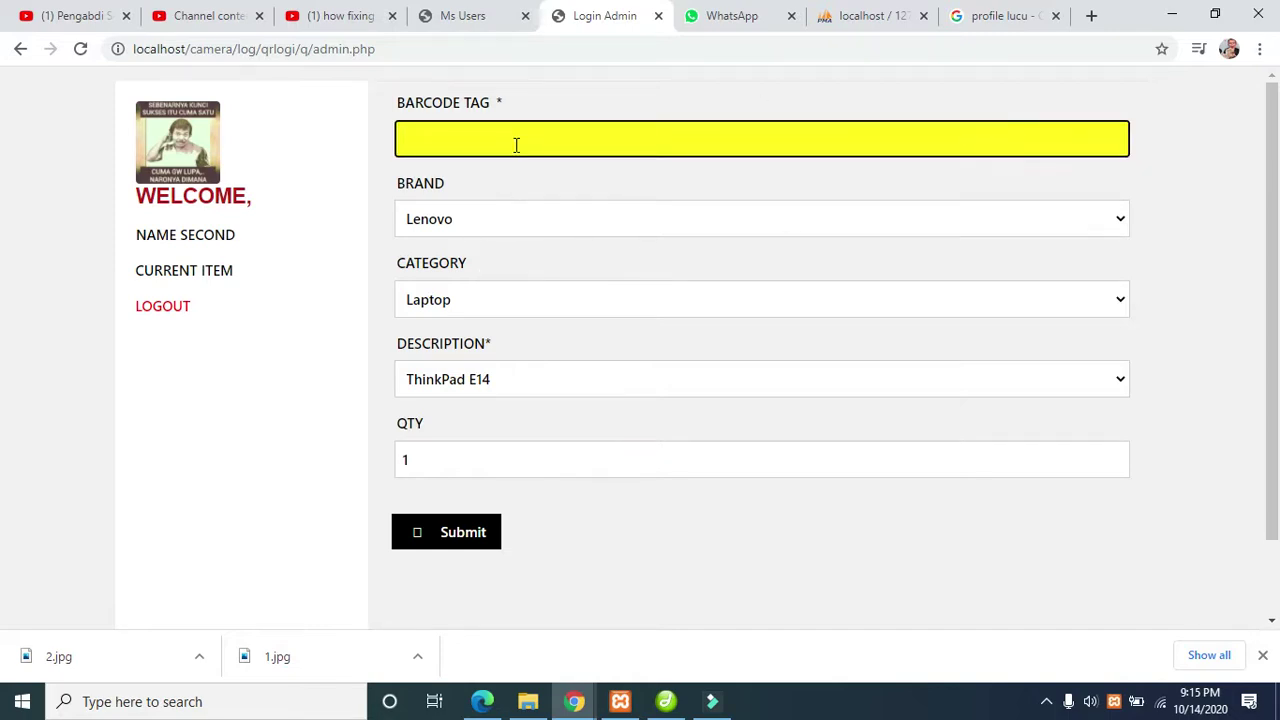
pyautogui.write('ffassagdjgas')
pyautogui.click(417, 527)
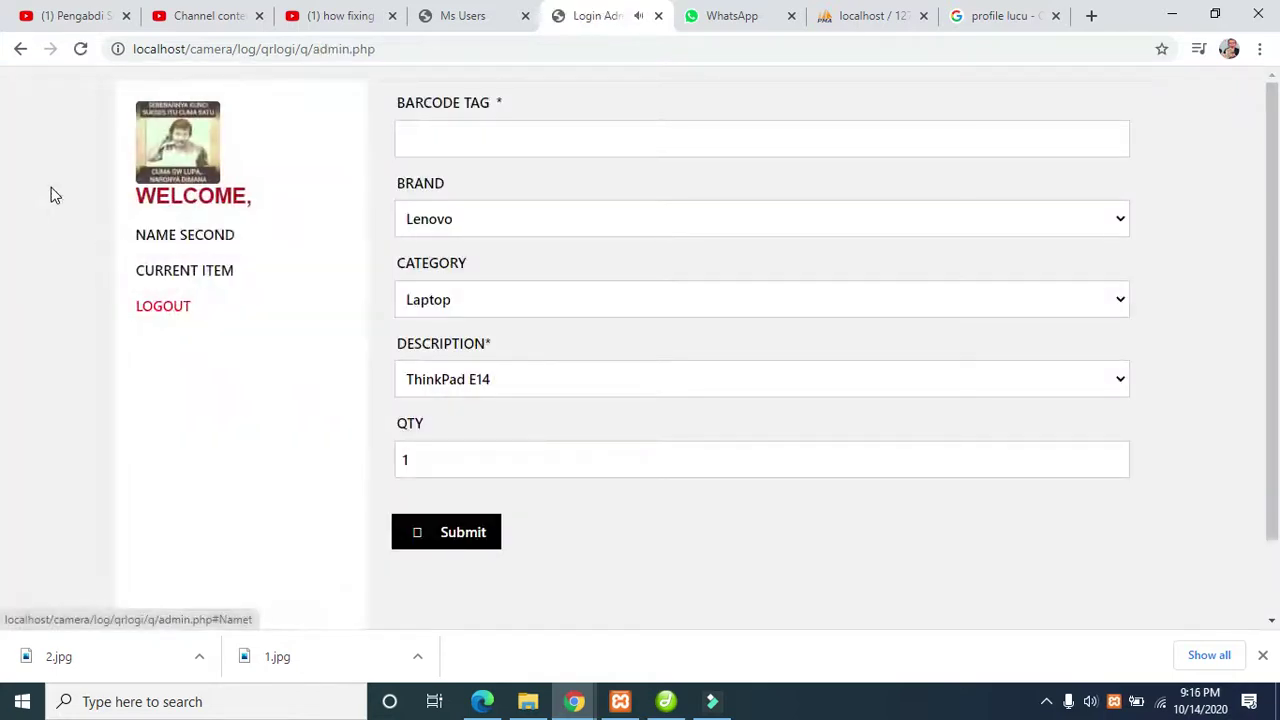
pyautogui.rightClick(52, 191)
pyautogui.click(102, 404)
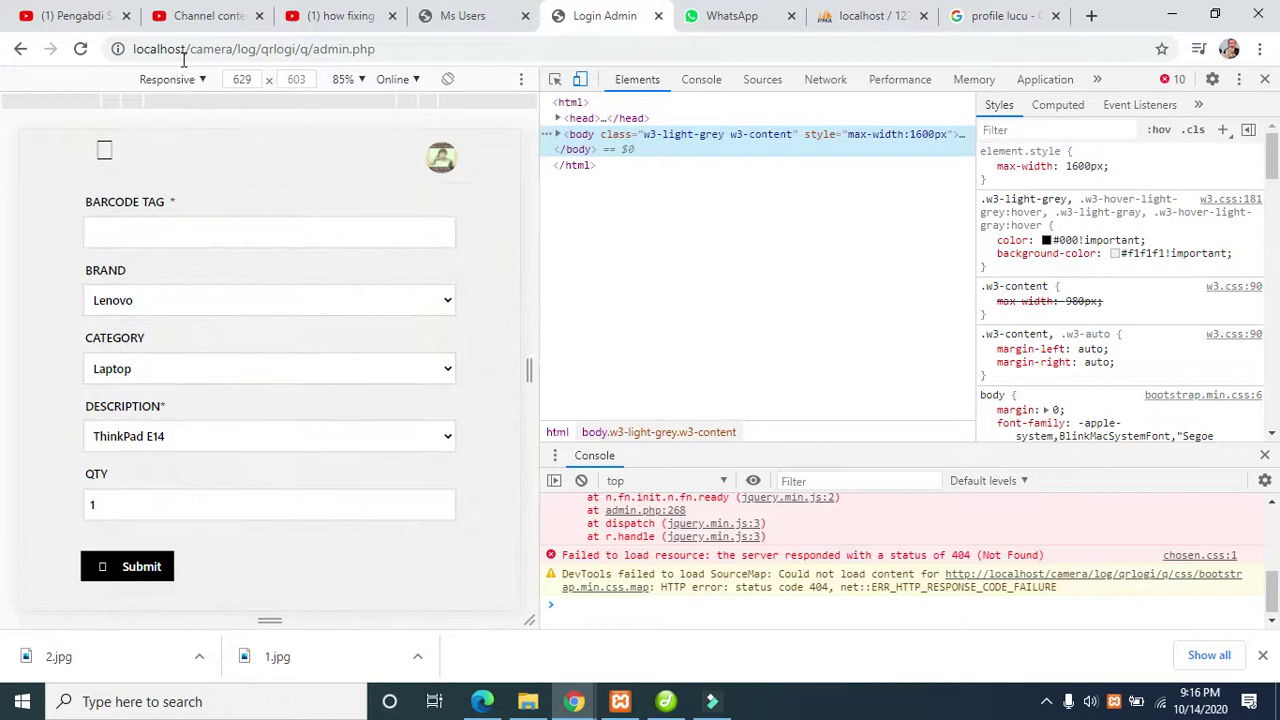
# Preview the page as a Moto G4, then switch the emulated device to Galaxy S5.
pyautogui.click(167, 79)
pyautogui.click(186, 134)
pyautogui.scroll(-1, 269, 260)
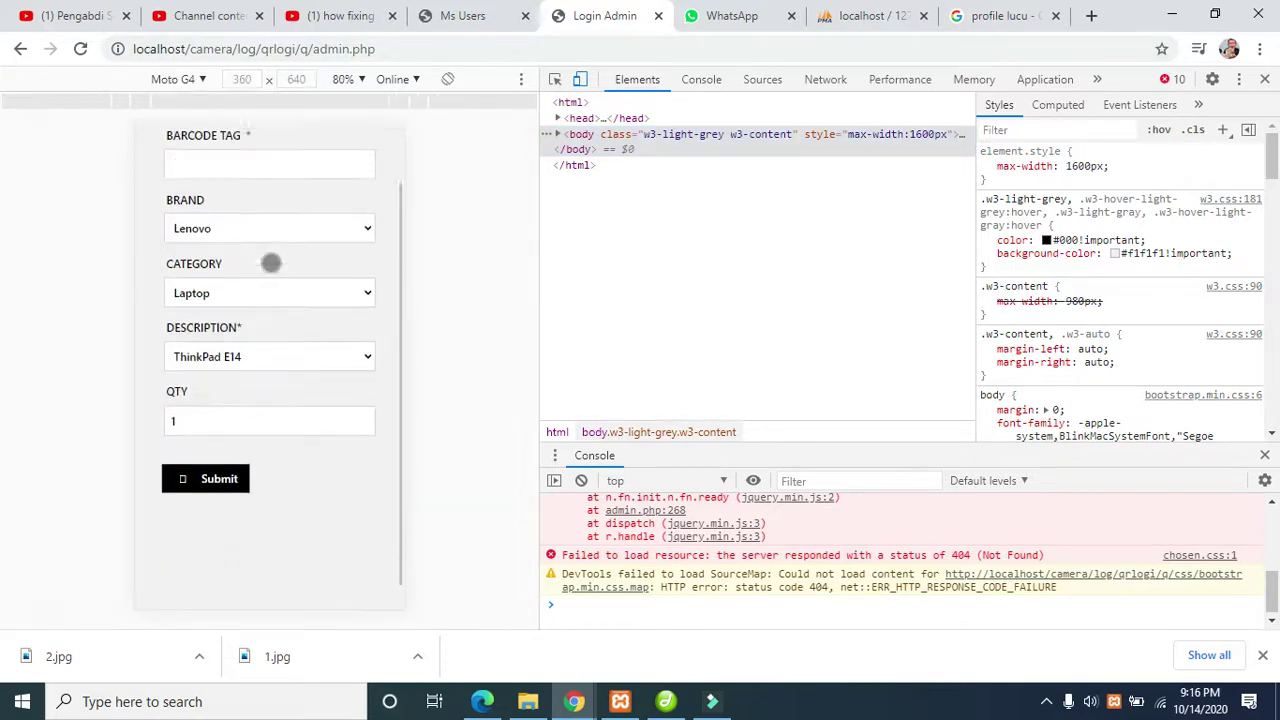
pyautogui.scroll(1, 271, 262)
pyautogui.click(173, 79)
pyautogui.click(187, 163)
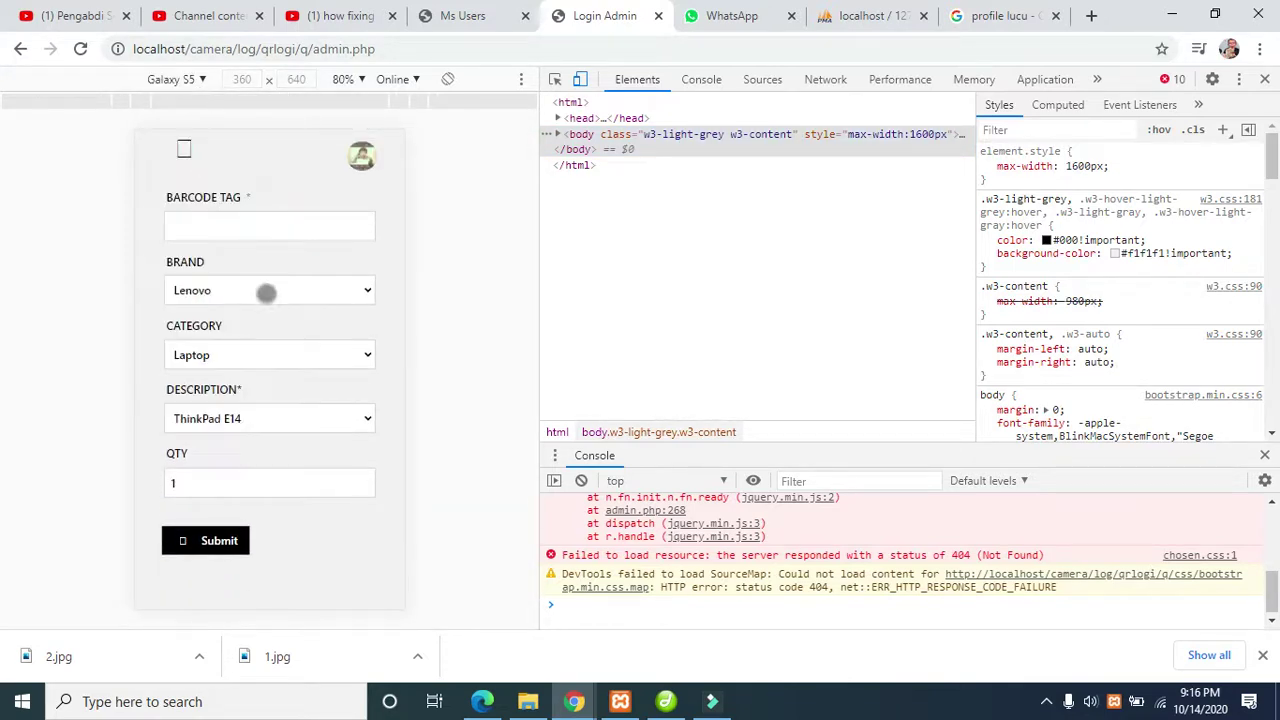
pyautogui.scroll(-1, 278, 261)
pyautogui.scroll(1, 320, 240)
# Submit the entry form blank, then with barcode 4 to test duplicate detection.
pyautogui.click(264, 237)
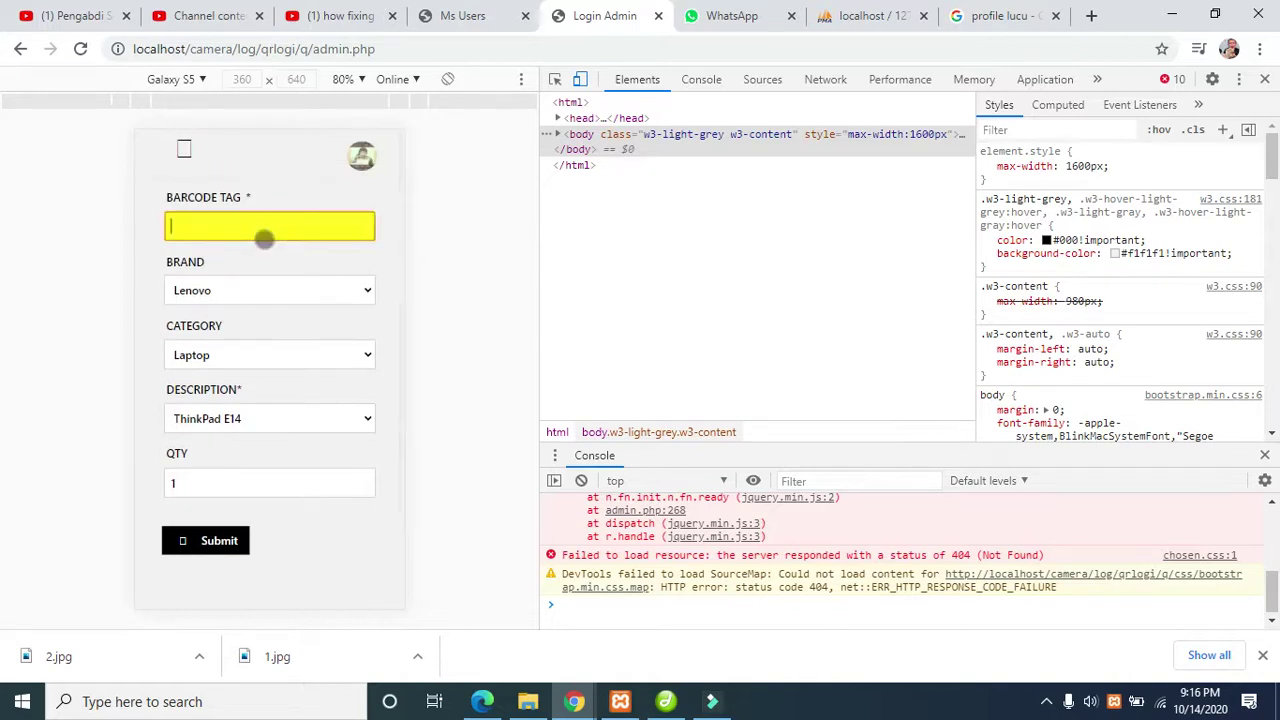
pyautogui.write('qwqewqe')
pyautogui.click(222, 550)
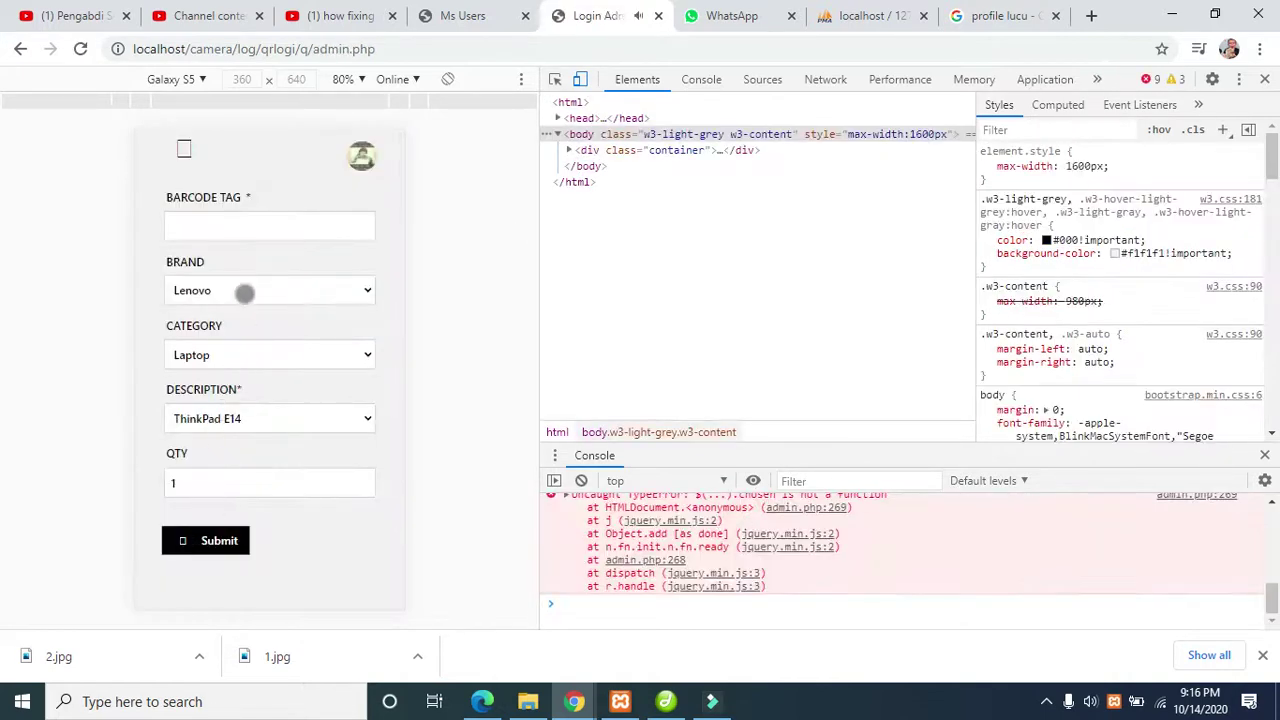
pyautogui.click(240, 226)
pyautogui.write('123')
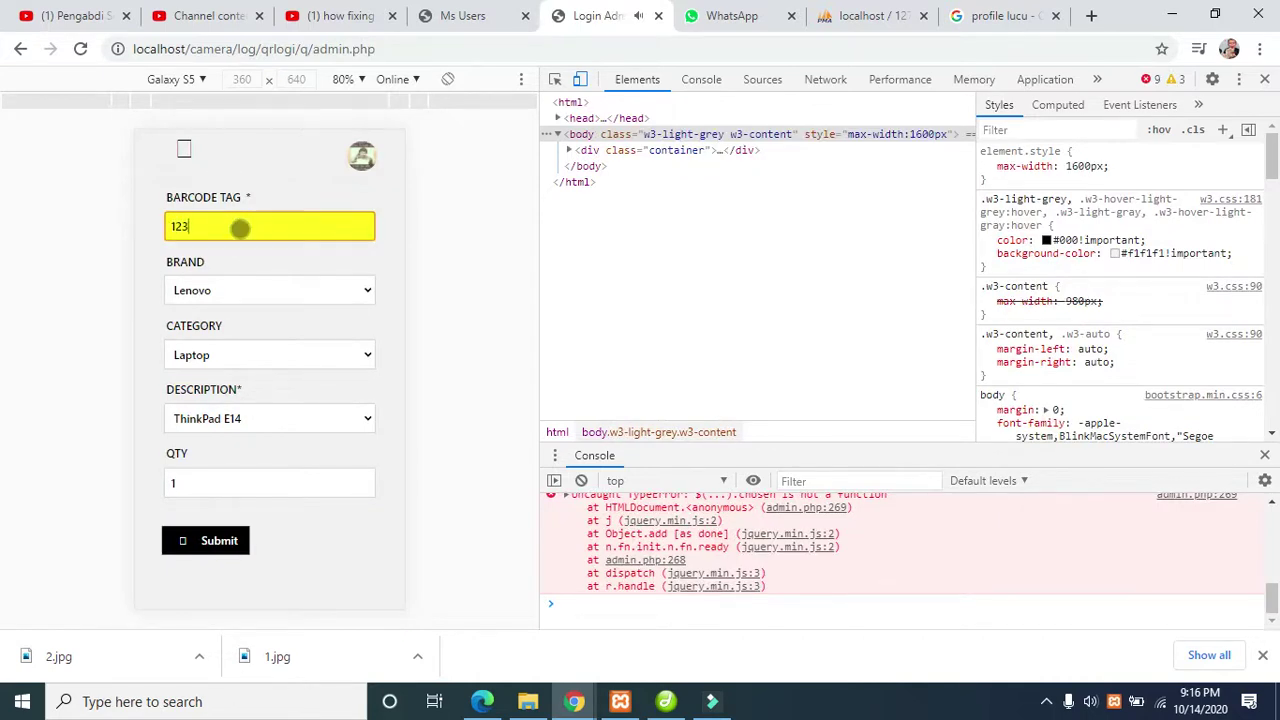
pyautogui.write('4')
pyautogui.click(240, 540)
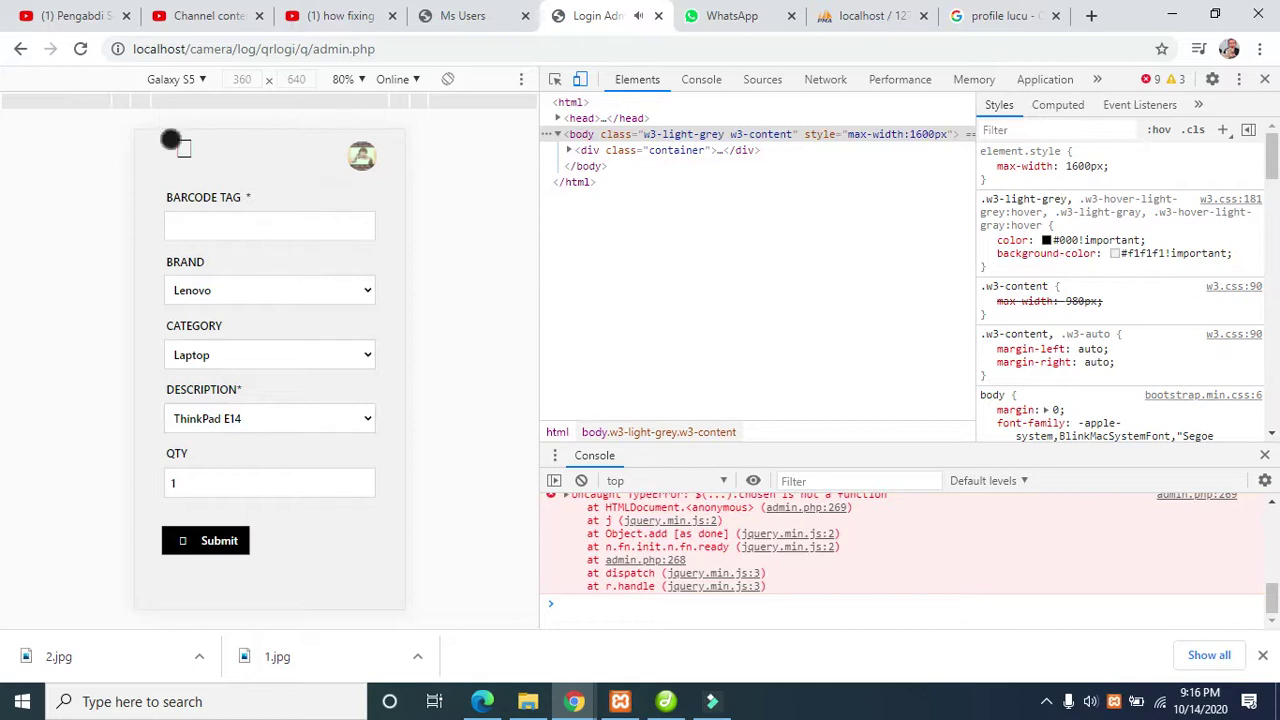
# Browse the Current Items list from the side drawer, then return to the entry form.
pyautogui.click(182, 149)
pyautogui.click(198, 280)
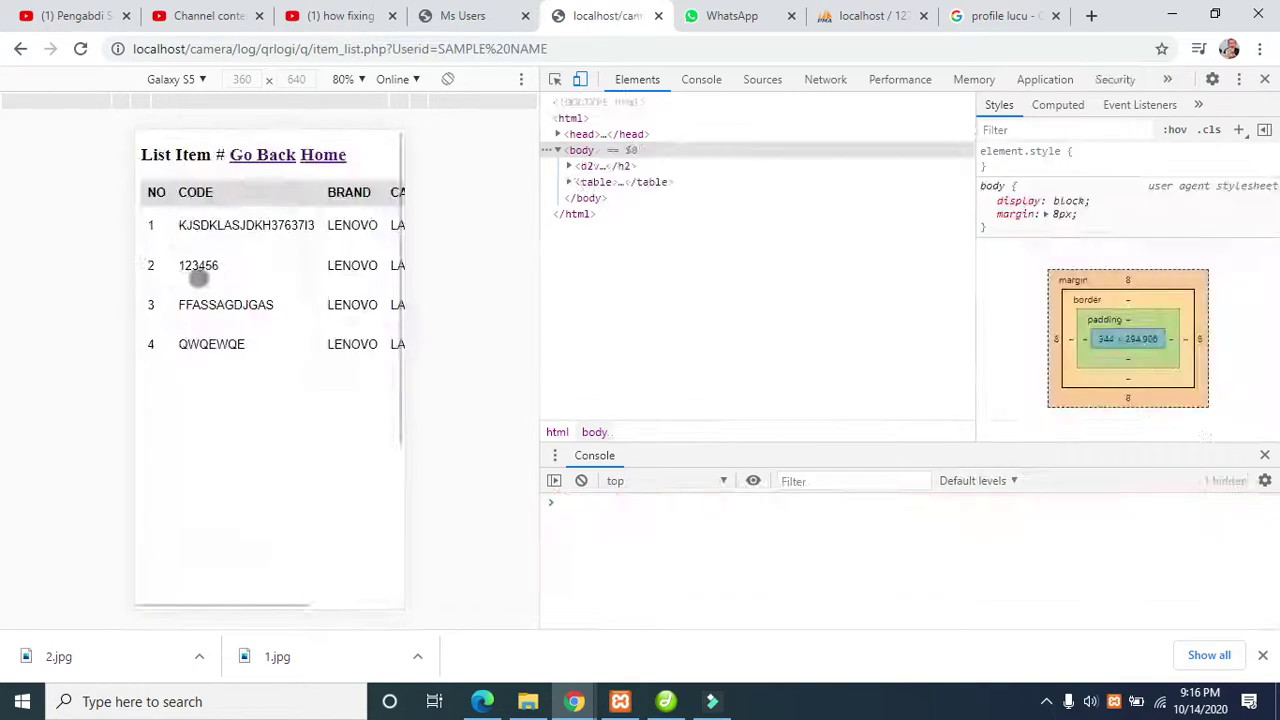
pyautogui.moveTo(258, 277)
pyautogui.mouseDown()
pyautogui.moveTo(140, 280)
pyautogui.moveTo(400, 305)
pyautogui.mouseUp()
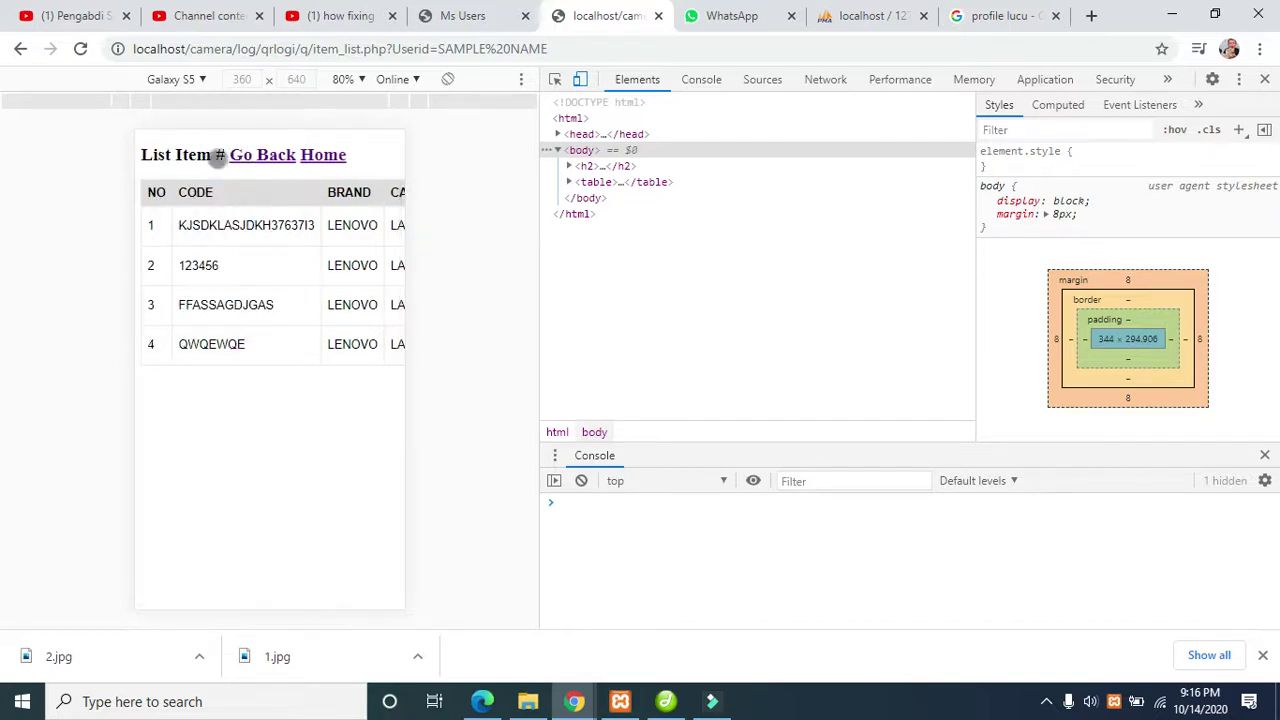
pyautogui.click(253, 154)
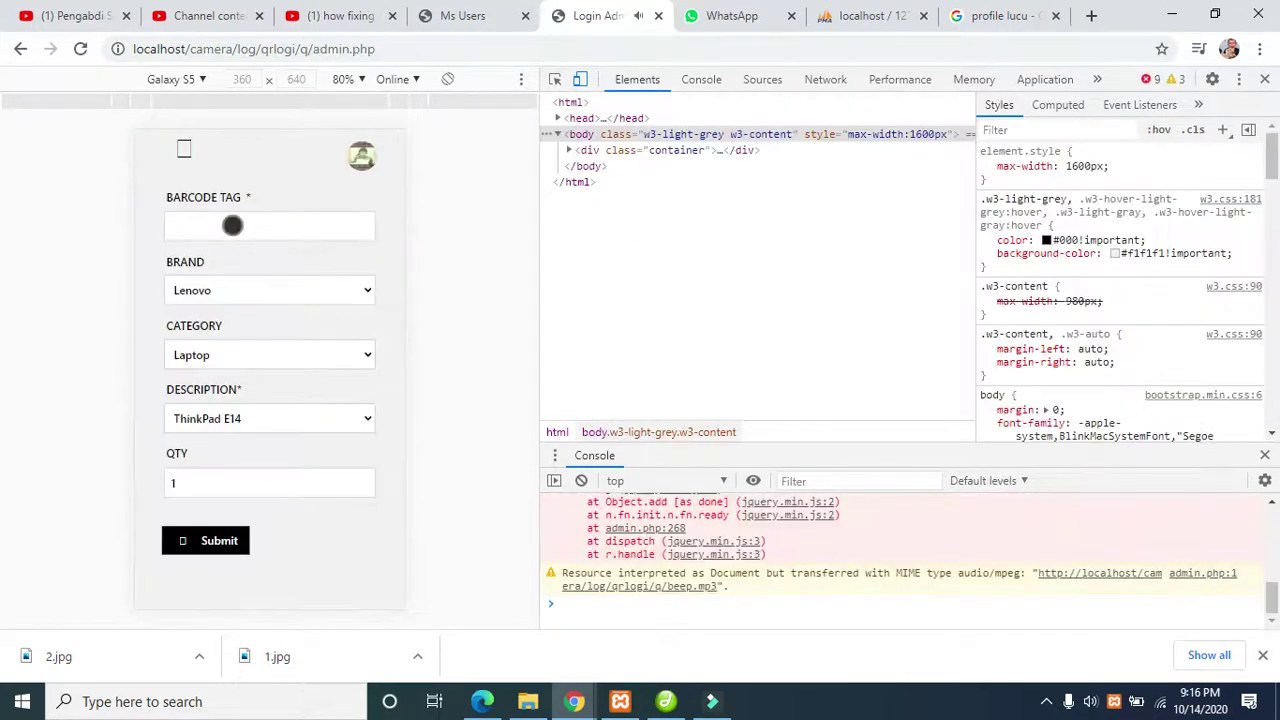
# Add the item with barcode 1234, check it in Current Items, then go to the camera scanner page.
pyautogui.click(233, 224)
pyautogui.write('4')
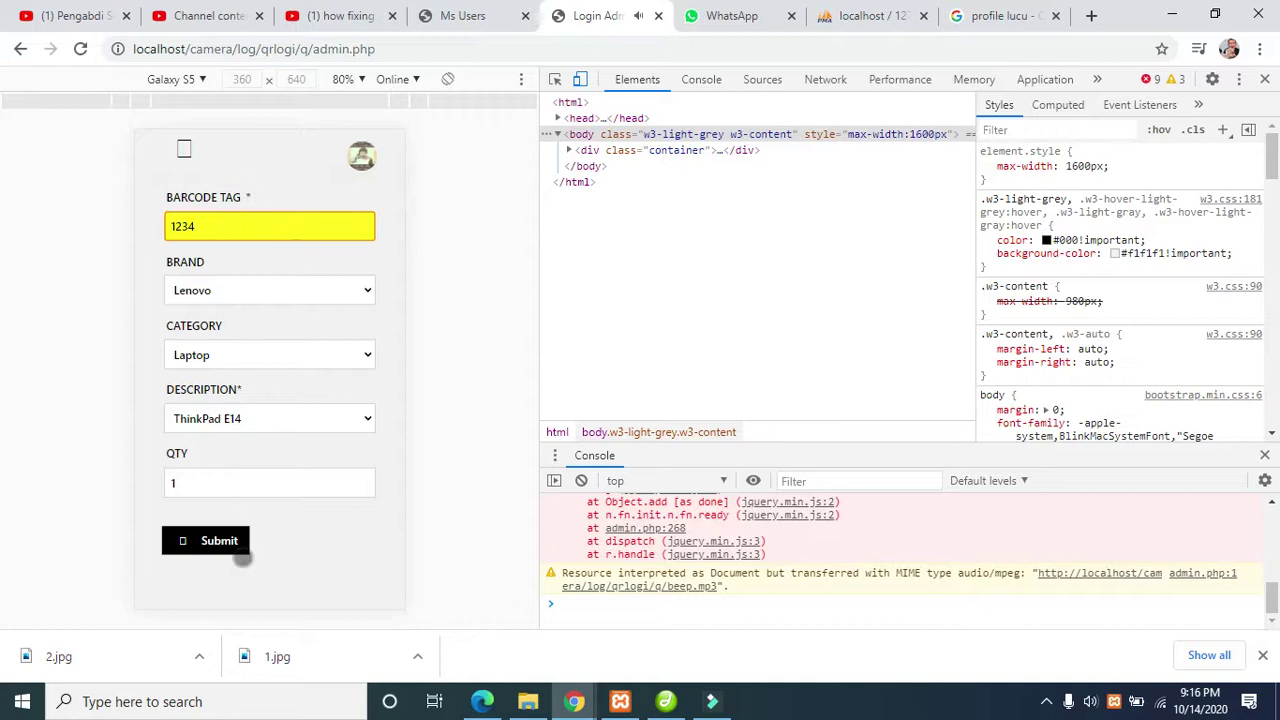
pyautogui.click(226, 541)
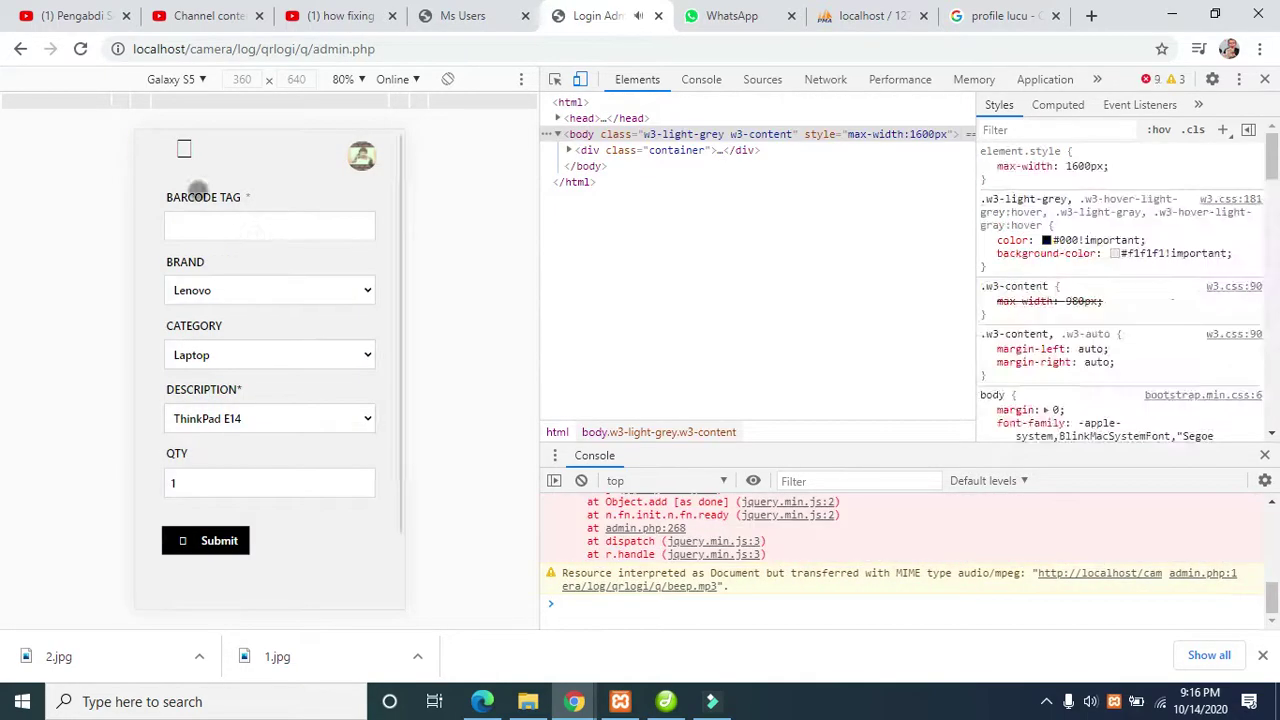
pyautogui.click(184, 149)
pyautogui.click(191, 281)
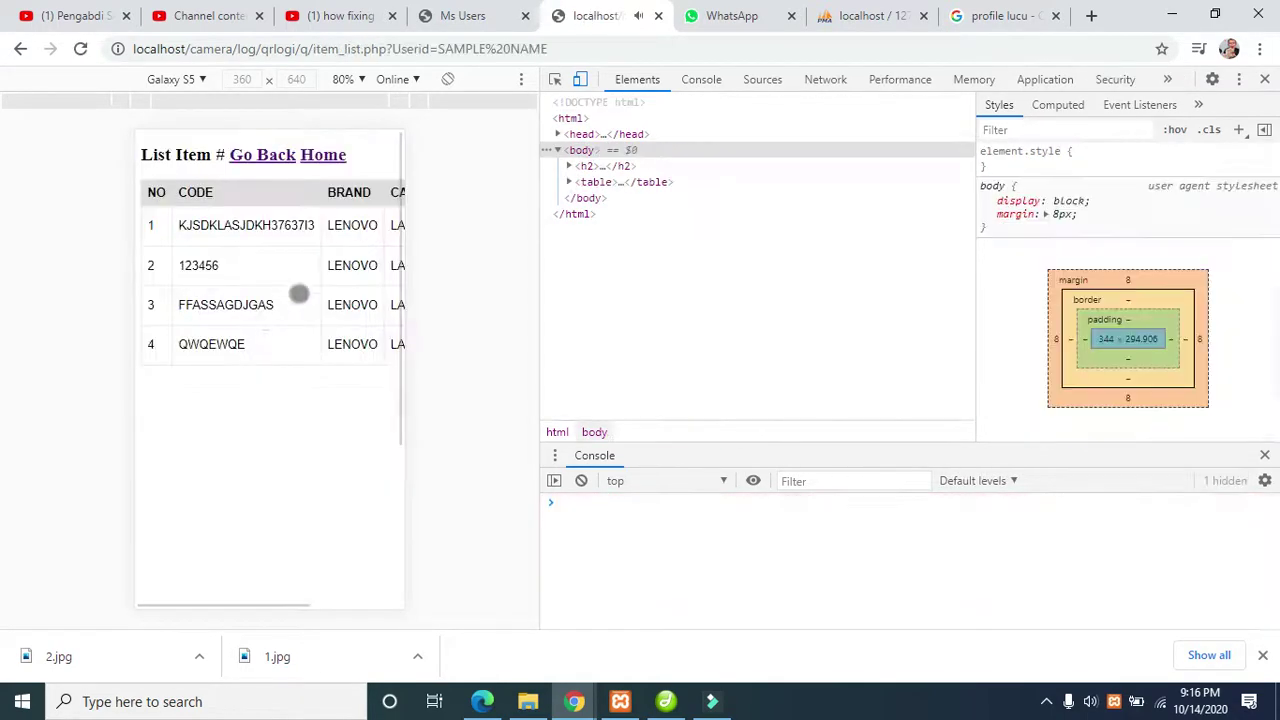
pyautogui.click(263, 154)
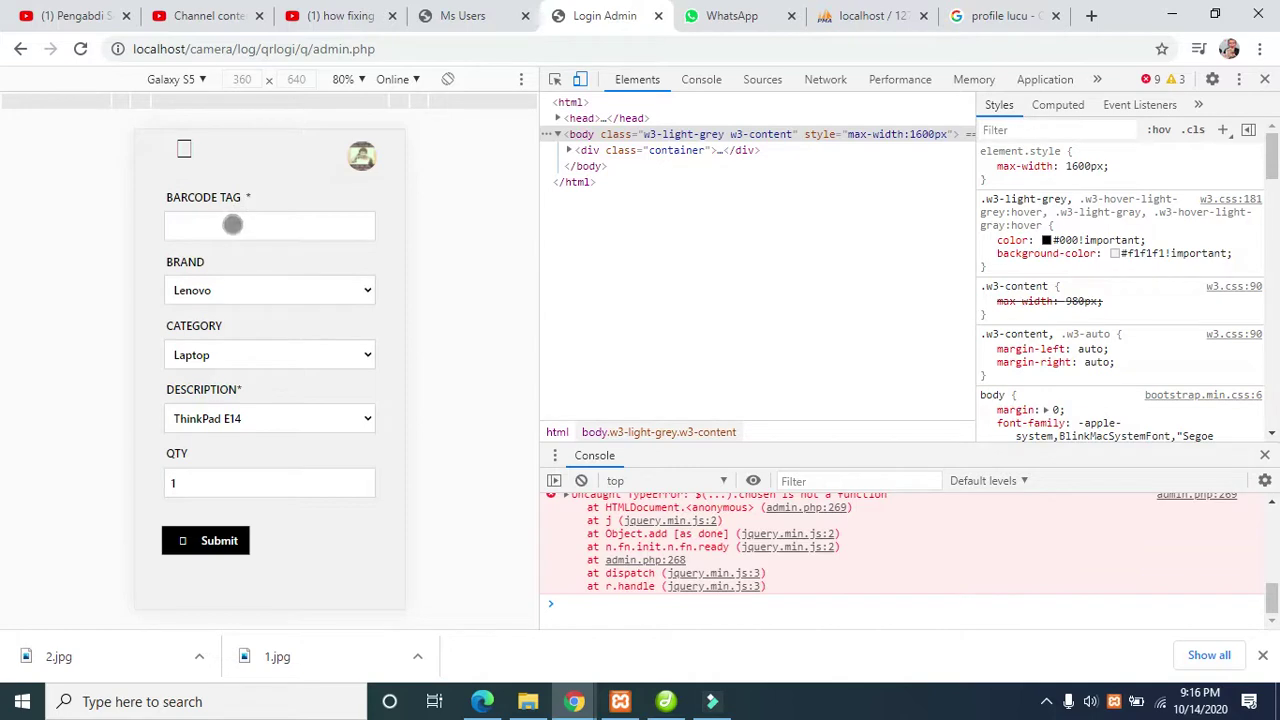
pyautogui.click(185, 152)
pyautogui.click(190, 310)
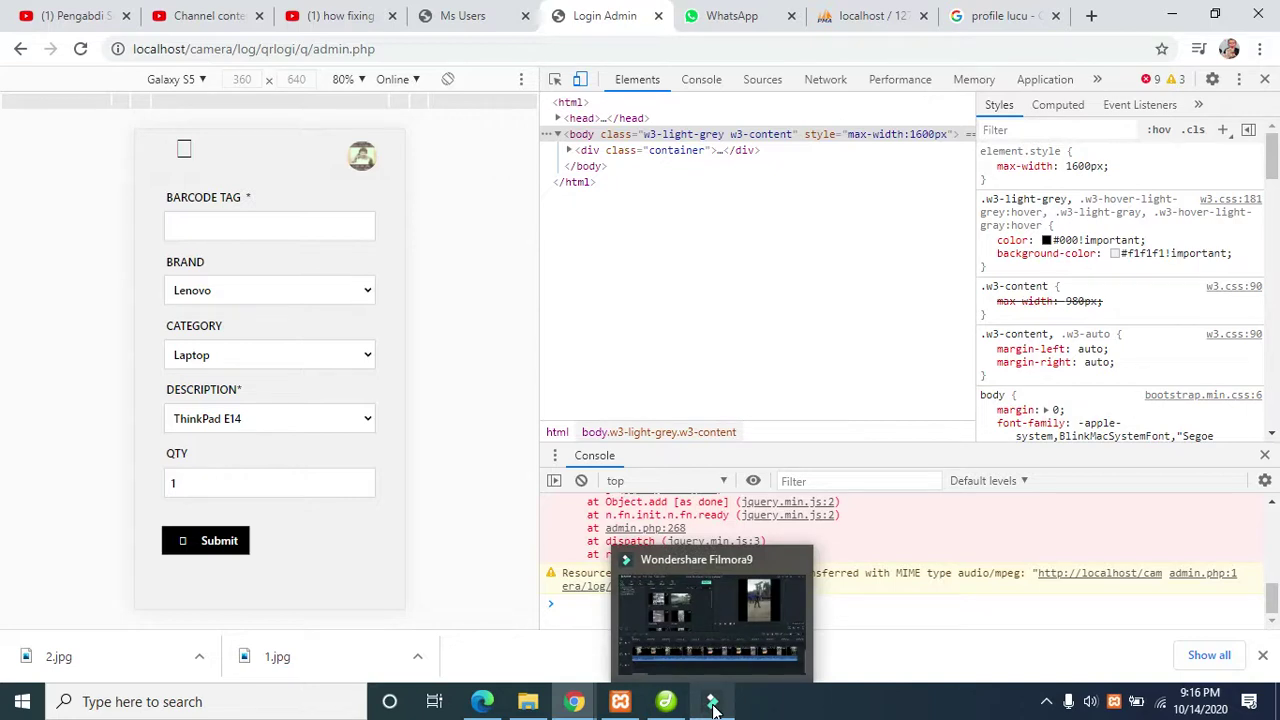
pyautogui.click(1046, 702)
pyautogui.click(1009, 666)
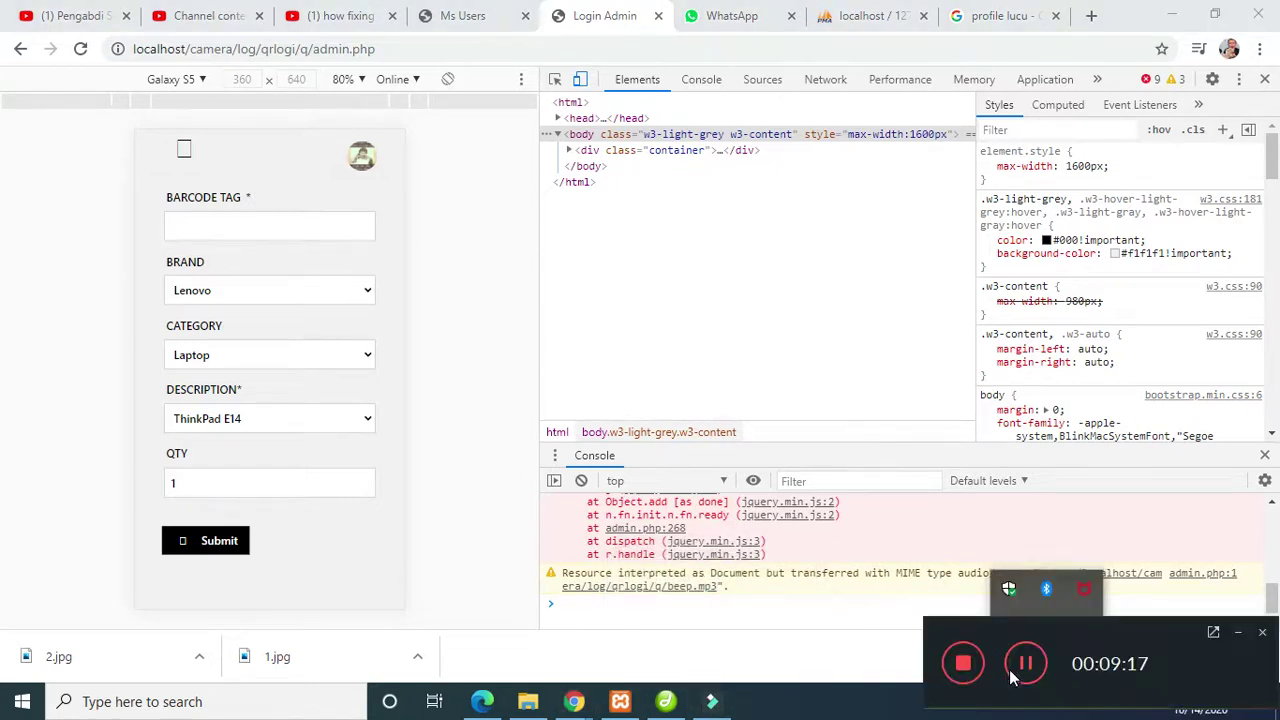